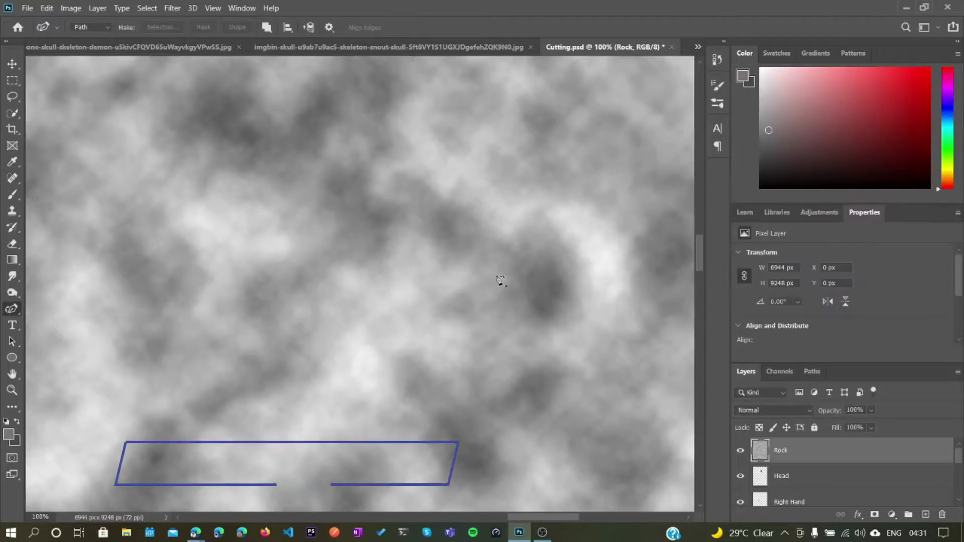
Step: Render Clouds into the Alpha 1 channel
left_click(172, 8)
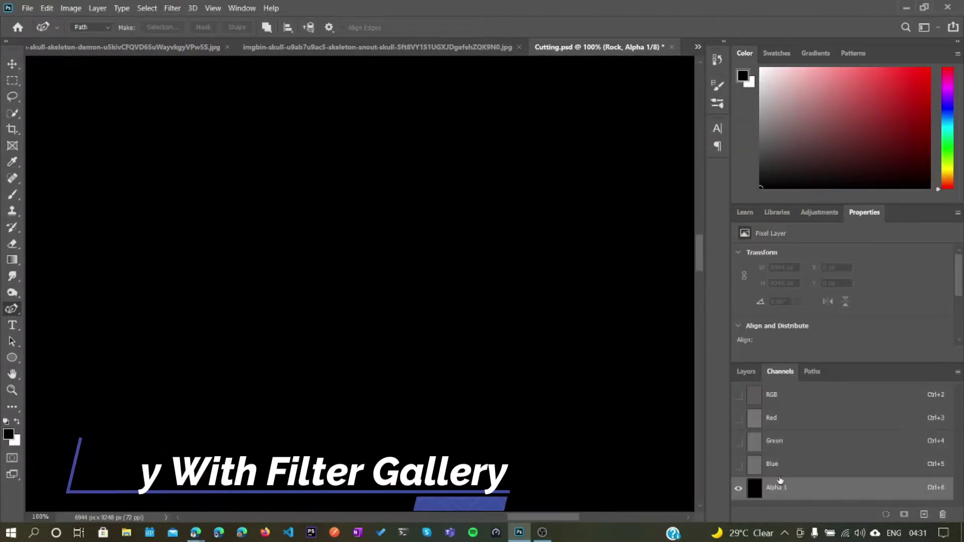
left_click(172, 8)
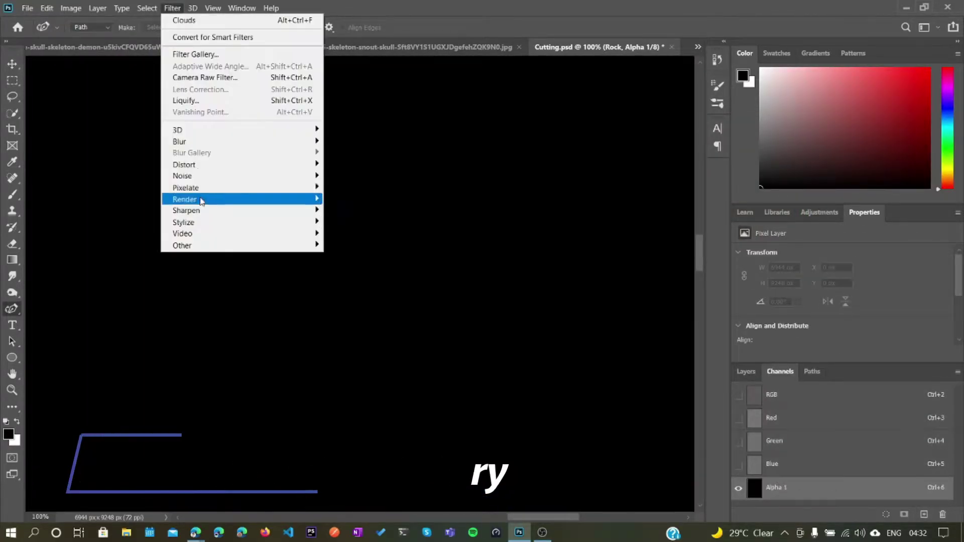
left_click(361, 185)
Step: Apply Difference Clouds repeatedly, including via Alt+Ctrl+F, for dense veining
left_click(172, 8)
left_click(361, 199)
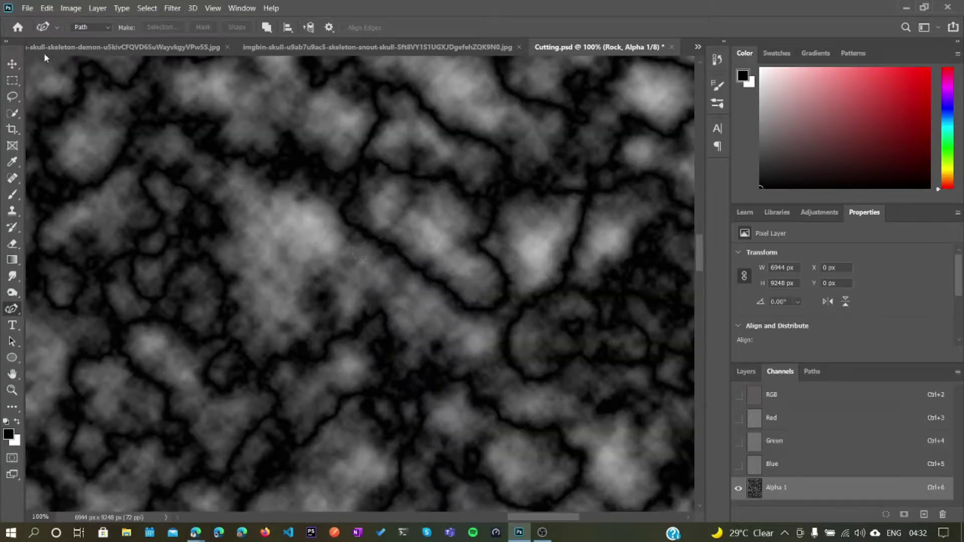
left_click(172, 9)
left_click(362, 250)
left_click(147, 8)
key("Escape")
key("alt+ctrl+f")
left_click(172, 8)
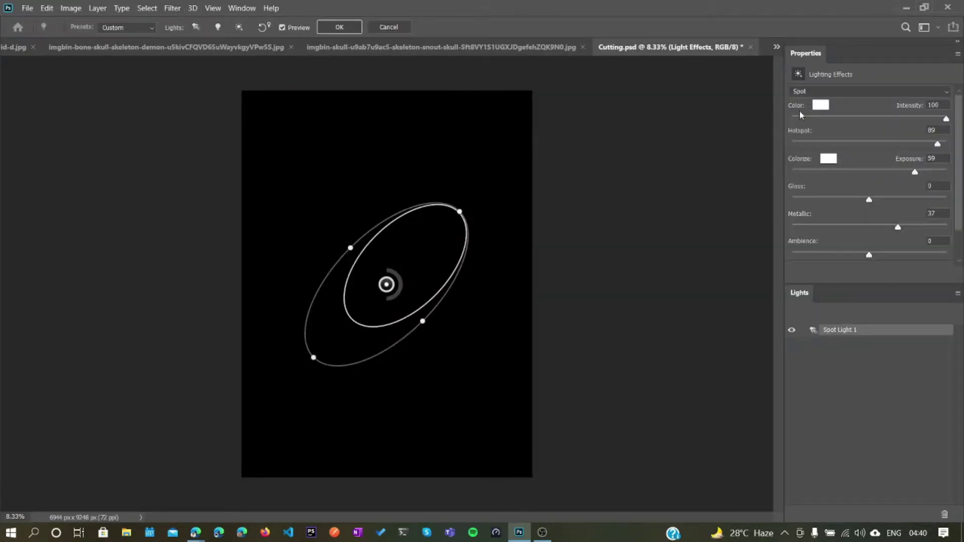
Step: Reshape the spotlight ellipse and adjust the Lighting Effects sliders
left_click_drag(423, 321, 416, 325)
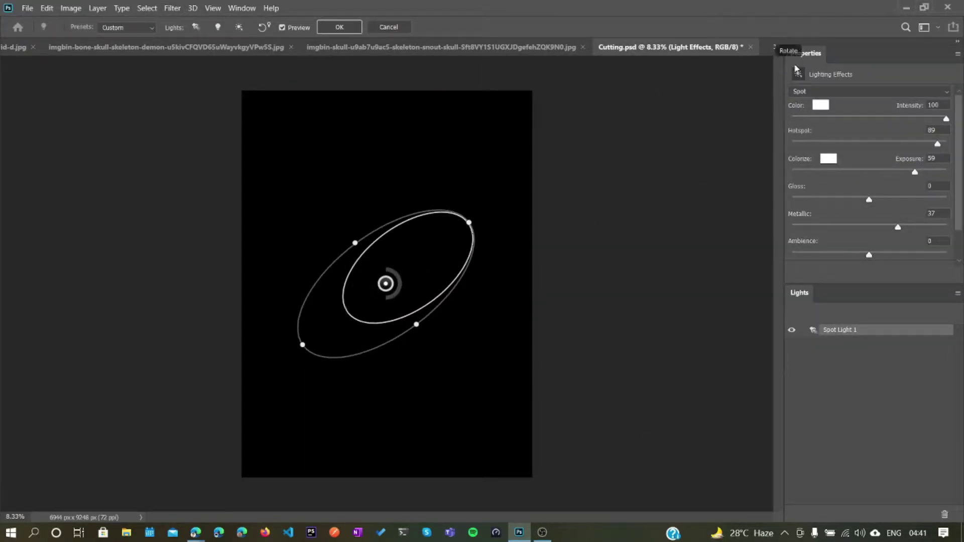
left_click_drag(869, 254, 911, 256)
scroll(912, 257, "down", 1)
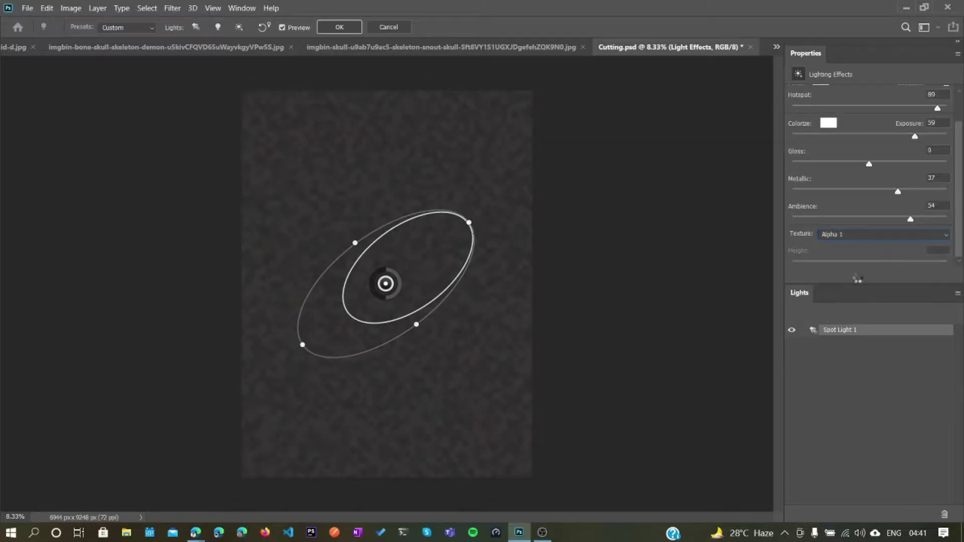
left_click_drag(910, 219, 902, 219)
scroll(868, 201, "up", 1)
Step: Apply an Infinite light from the right with Alpha 1 texture at height 8
left_click(868, 90)
left_click(868, 102)
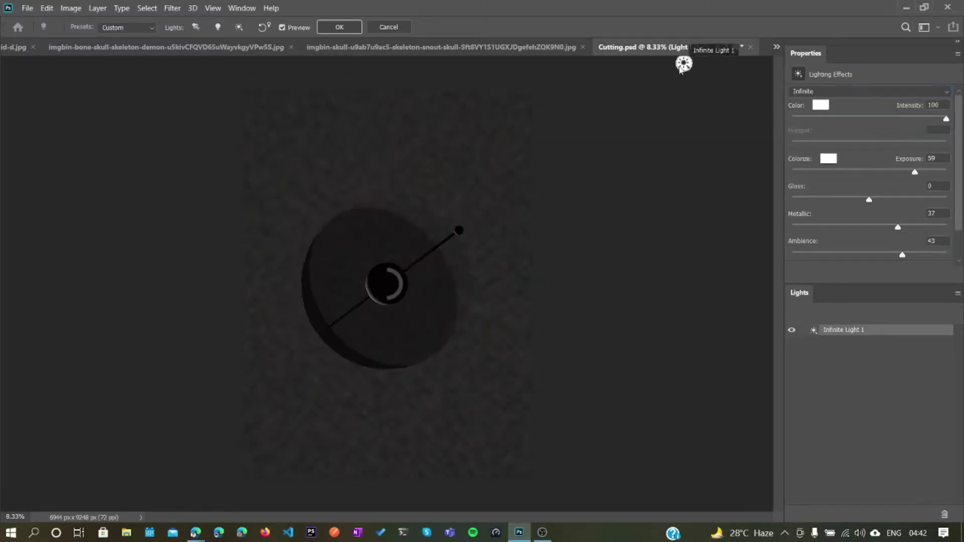
left_click_drag(463, 118, 522, 413)
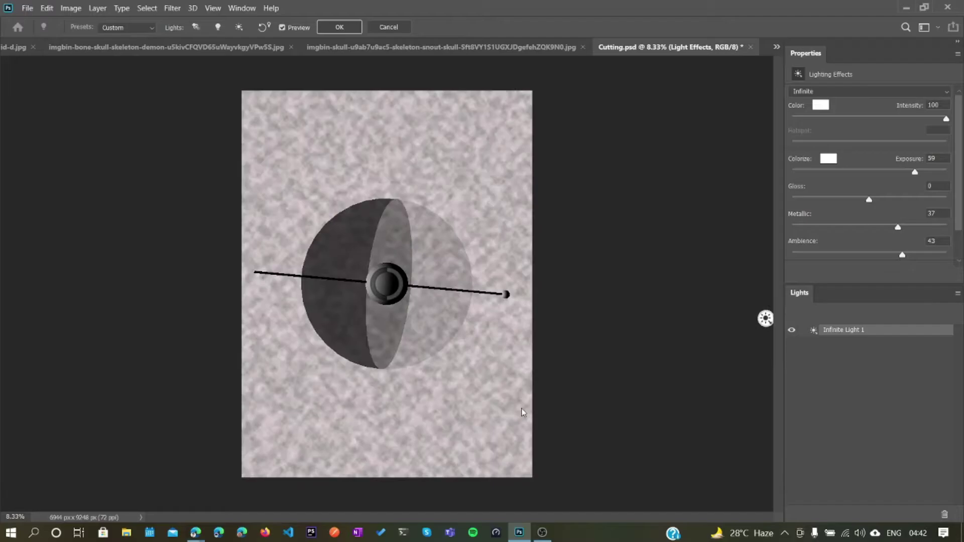
scroll(824, 237, "down", 1)
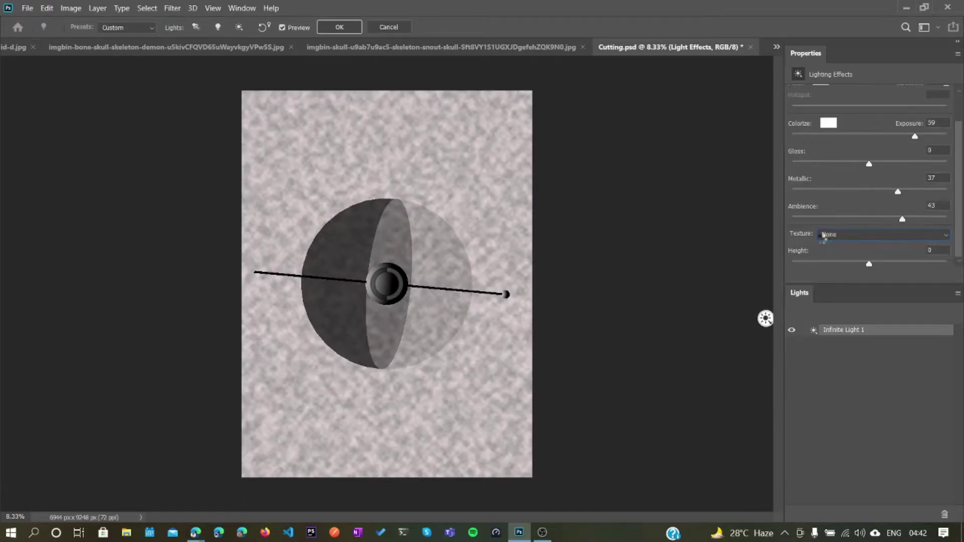
left_click_drag(866, 263, 876, 264)
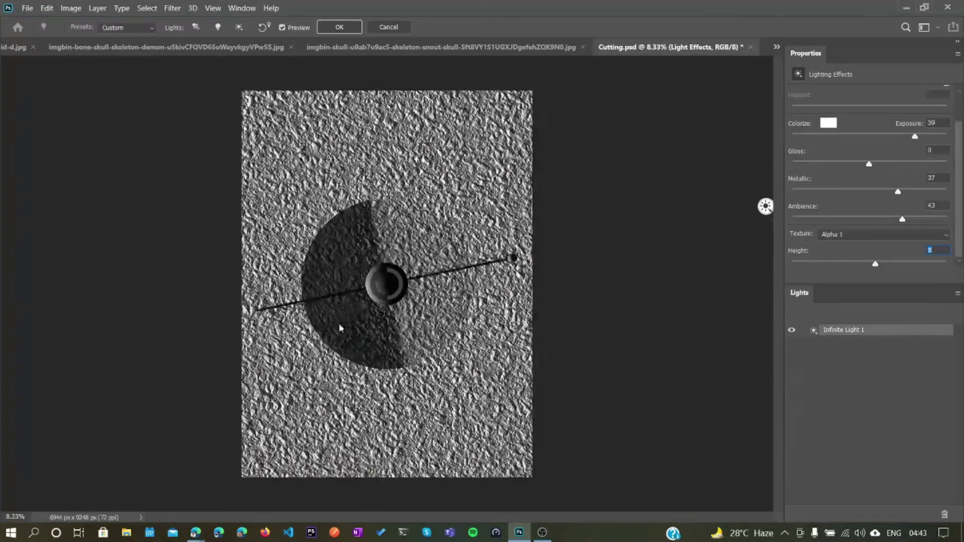
key("Return")
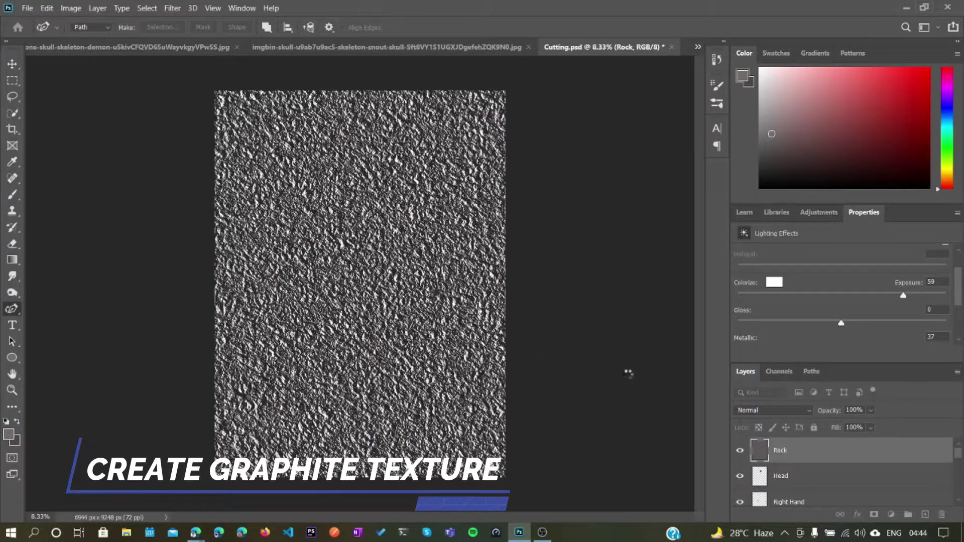
Step: Hide the rock texture to check the hands, then select the Rock layer
key("v")
scroll(843, 472, "down", 2)
left_click(746, 494)
scroll(843, 482, "up", 2)
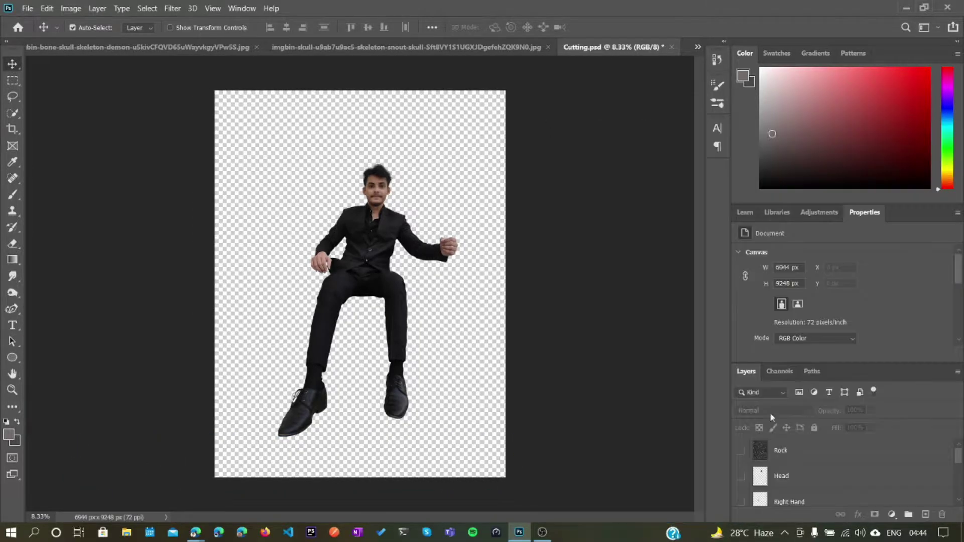
scroll(849, 500, "down", 2)
scroll(849, 482, "up", 2)
left_click(781, 450)
left_click(740, 450, "alt")
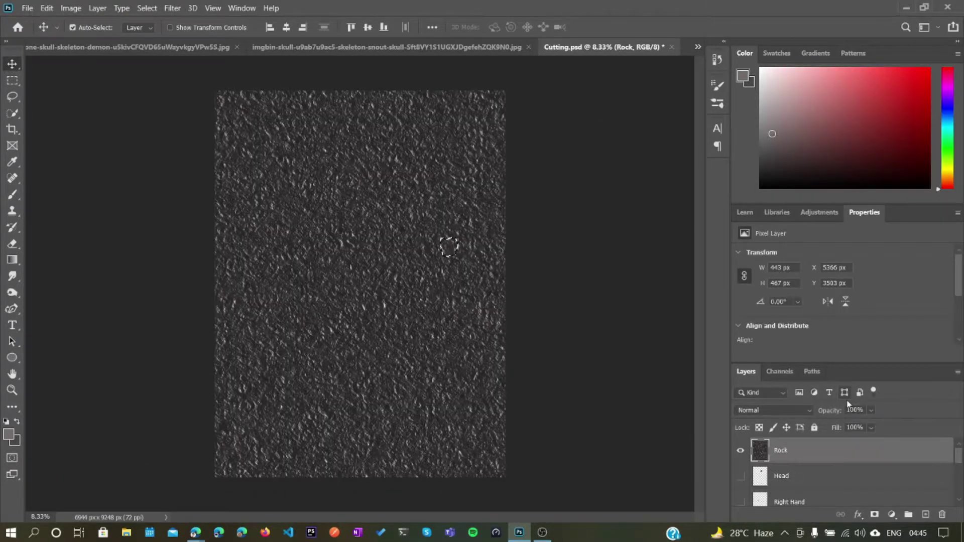
Step: Mask the Rock layer to the fist, unlink the mask, and free-transform the rock pixels
left_click(874, 515)
key("ctrl+plus")
key("ctrl+plus")
key("ctrl+plus")
key("ctrl+plus")
key("ctrl+plus")
key("ctrl+plus")
left_click(772, 450)
left_click(760, 450)
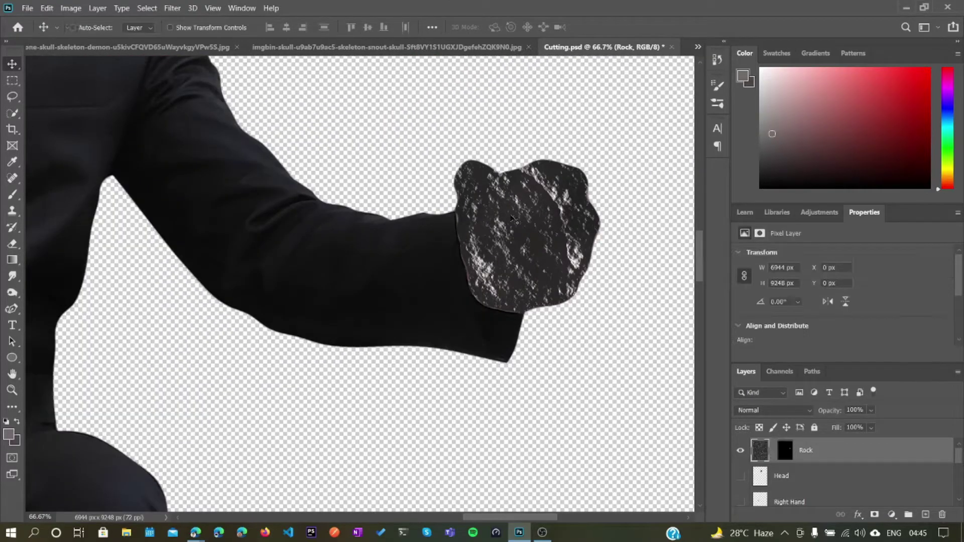
key("ctrl+t")
key("ctrl+0")
Step: Shrink the rock texture to about 24% size
left_click_drag(236, 104, 389, 198)
scroll(430, 257, "up", 4)
scroll(459, 305, "down", 3)
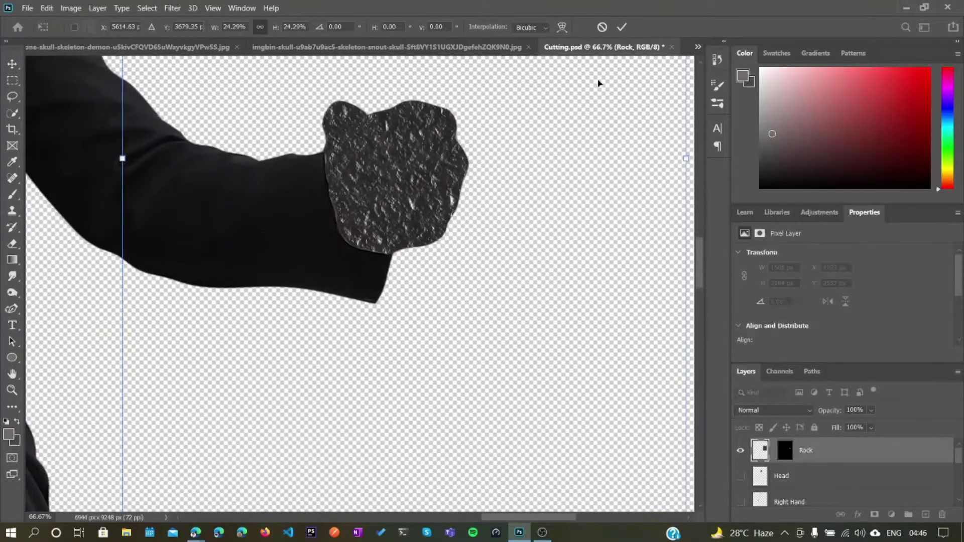
key("Return")
Step: Move the Left hand copy layer above Rock and make it visible
scroll(580, 228, "down", 2)
scroll(829, 477, "down", 1)
left_click(828, 477)
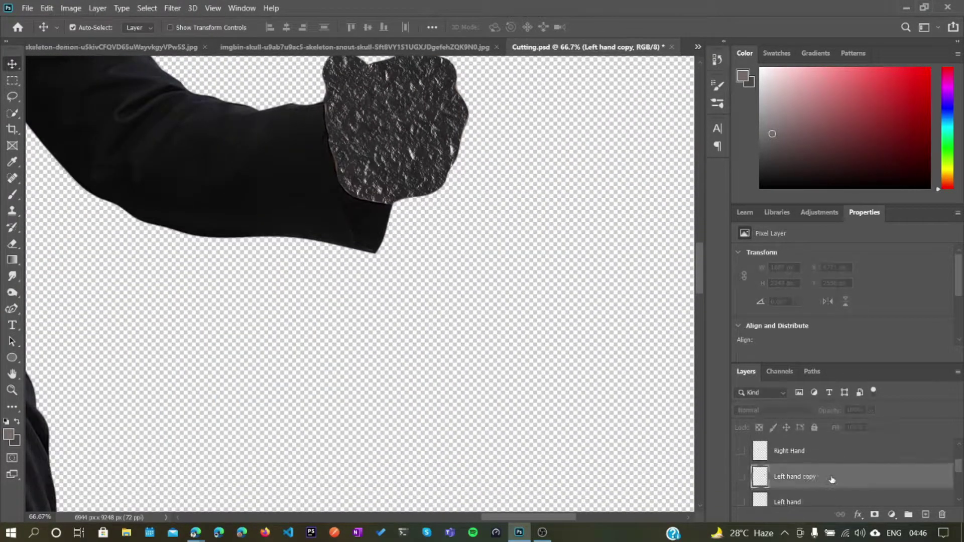
key("ctrl+shift+bracketright")
left_click(740, 450)
Step: Try several blend modes on the hand copy, settling on Overlay
left_click(773, 410)
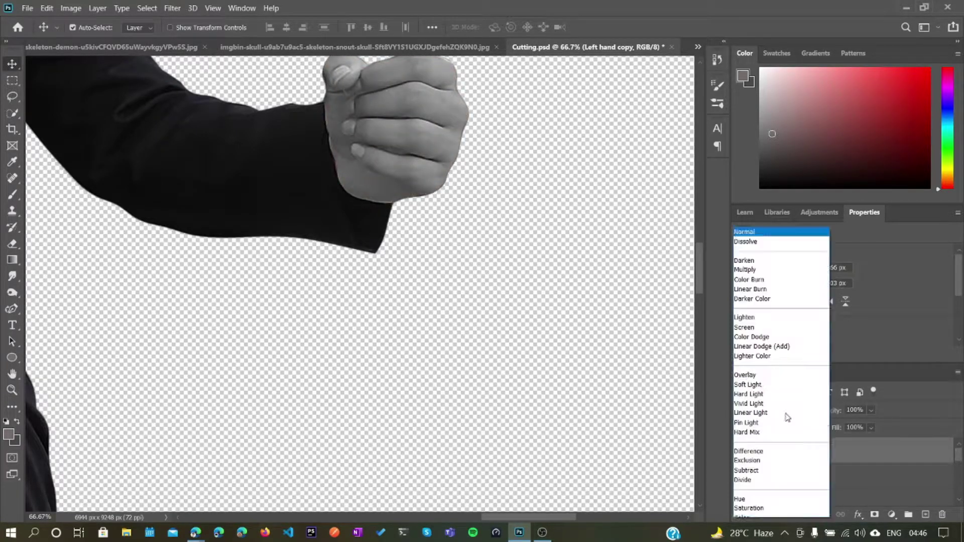
left_click(754, 266)
left_click(773, 410)
left_click(758, 358)
key("shift+plus")
key("shift+plus")
key("shift+plus")
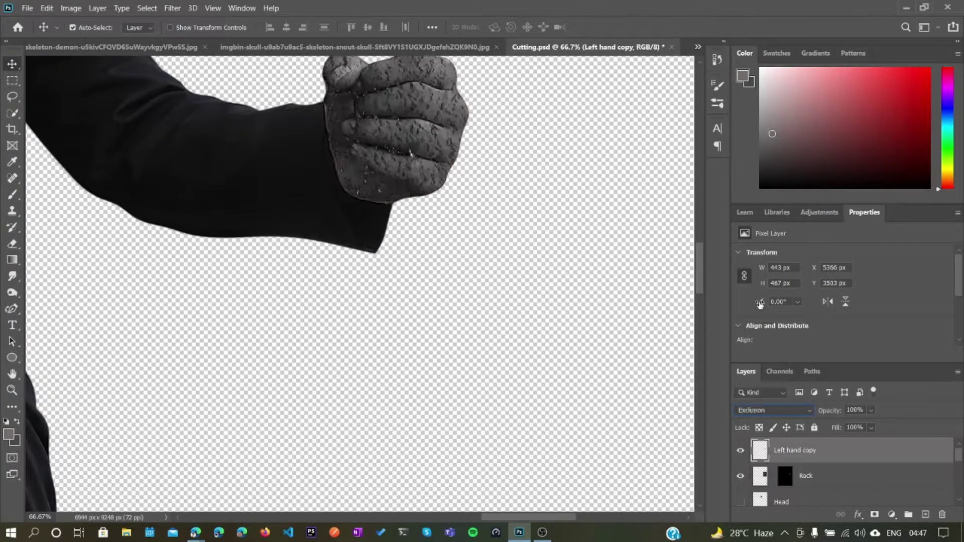
key("shift+minus")
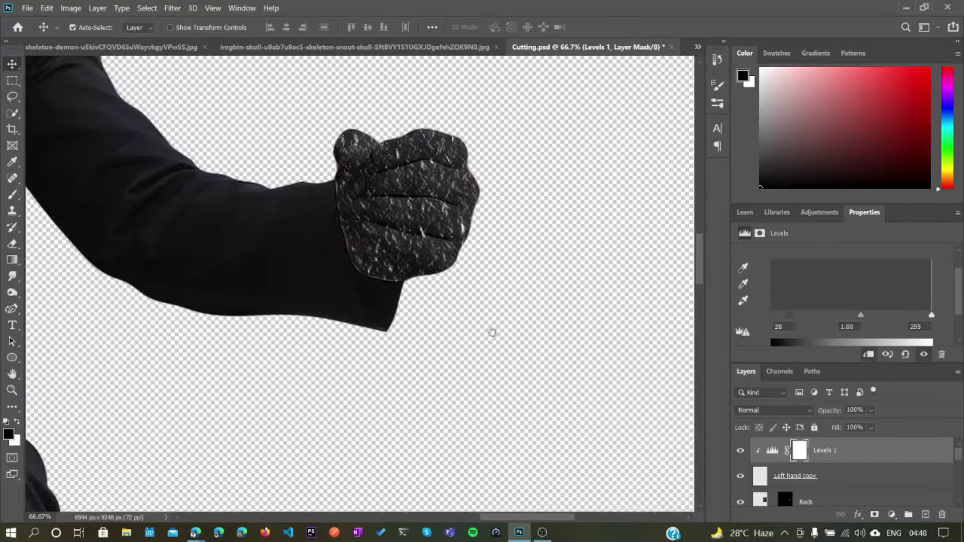
Step: Set the clipped Levels white point to 189 and darken midtones slightly
left_click_drag(931, 315, 890, 317)
left_click_drag(822, 316, 832, 317)
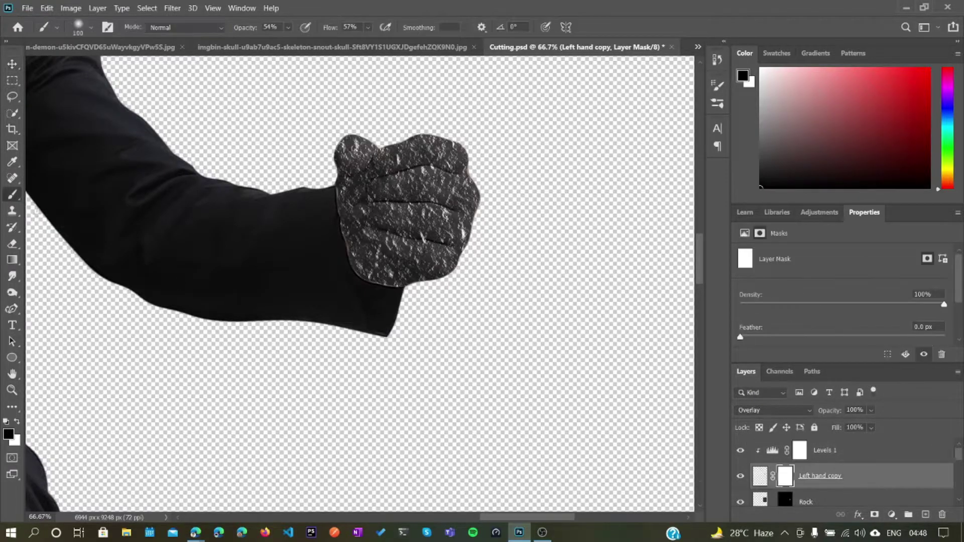
scroll(416, 151, "up", 5)
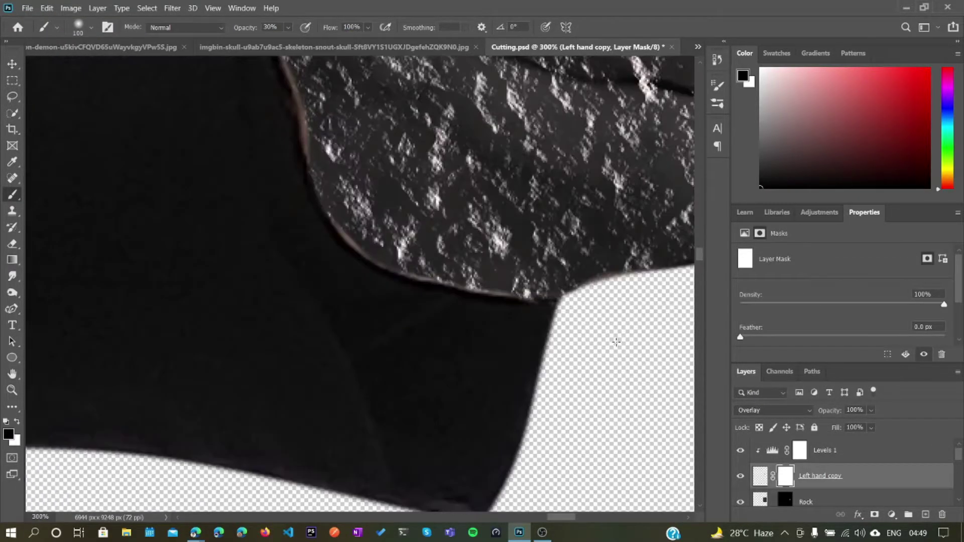
Step: Soften the fist's edges by painting the Left hand copy mask with a small soft brush
right_click(417, 256)
left_click_drag(441, 286, 437, 301)
key("Return")
left_click_drag(504, 141, 326, 249)
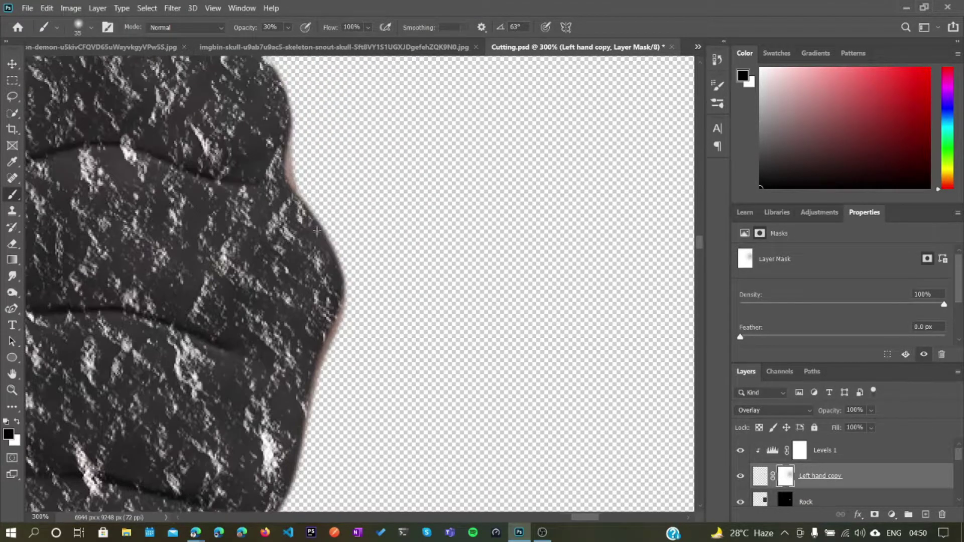
mouse_move(297, 202)
left_mouse_down()
mouse_move(130, 277)
mouse_move(243, 450)
left_mouse_up()
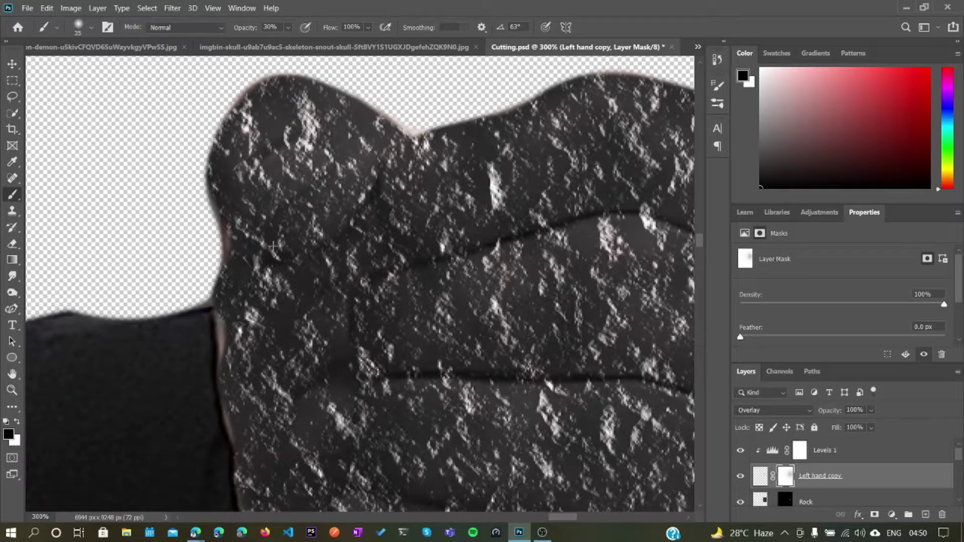
Step: Add a clipped Curves layer with the white point moved left to brighten the fist
left_click(828, 502)
left_click(819, 212)
left_click(776, 236)
left_click_drag(934, 284, 907, 286)
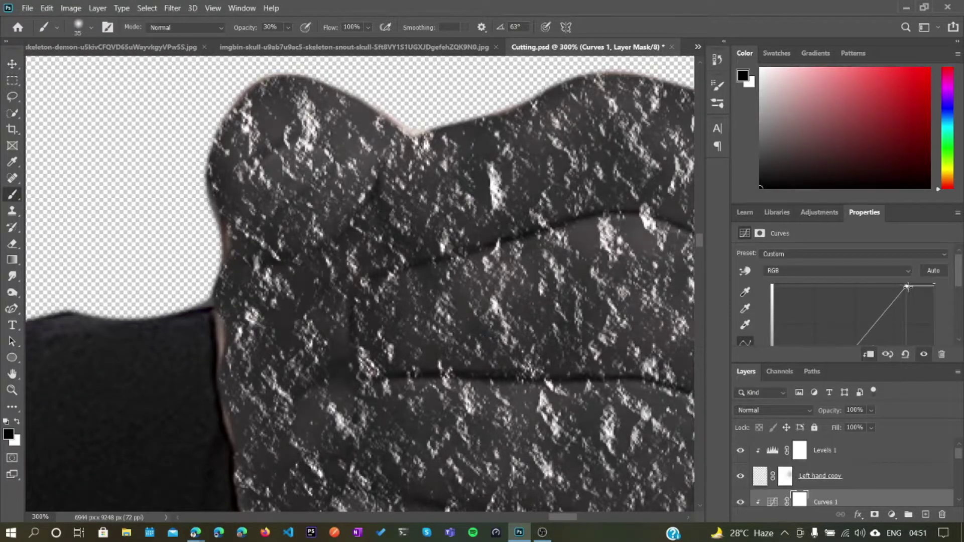
key("ctrl+minus")
key("ctrl+minus")
key("ctrl+minus")
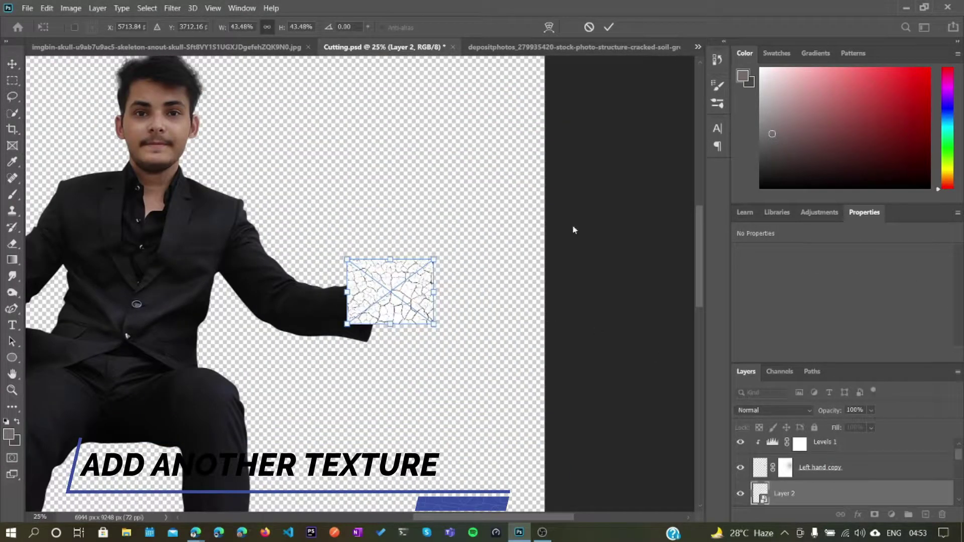
Step: Place the cracked-soil texture, invert it, and boost its contrast with Levels
key("Return")
key("ctrl+i")
key("ctrl+l")
left_click_drag(382, 82, 535, 96)
left_click_drag(673, 237, 598, 238)
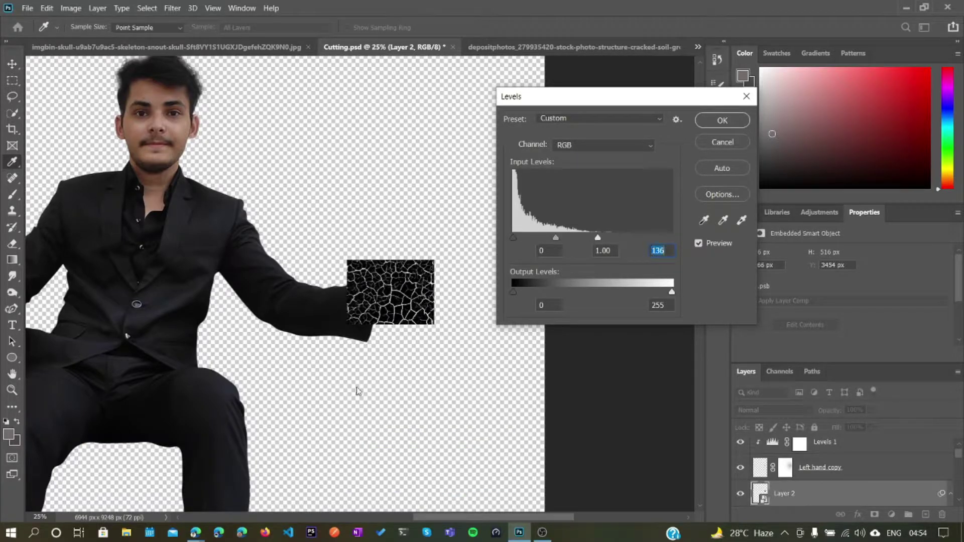
key("Return")
Step: Revise the crack texture's Levels filter and test the Screen blend mode
left_click(768, 410)
key("Escape")
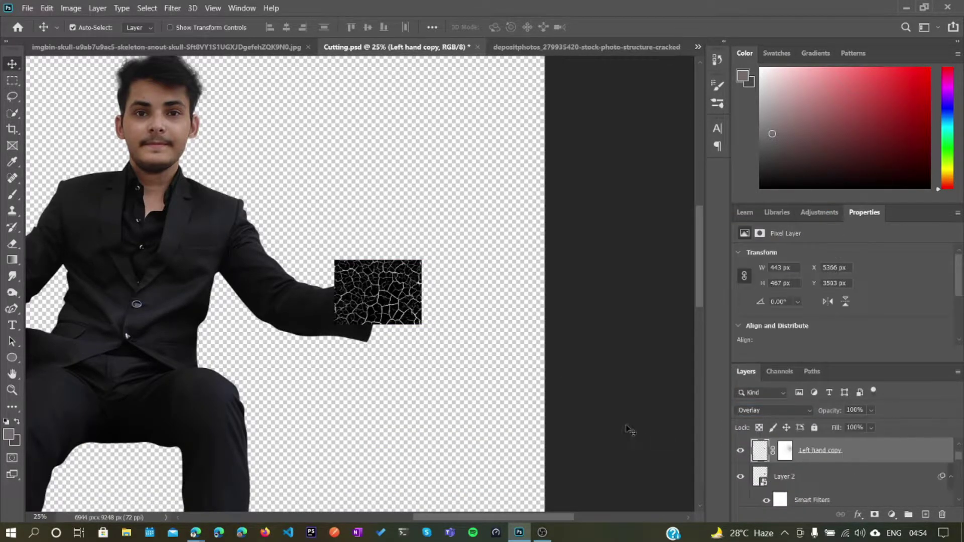
double_click(793, 492)
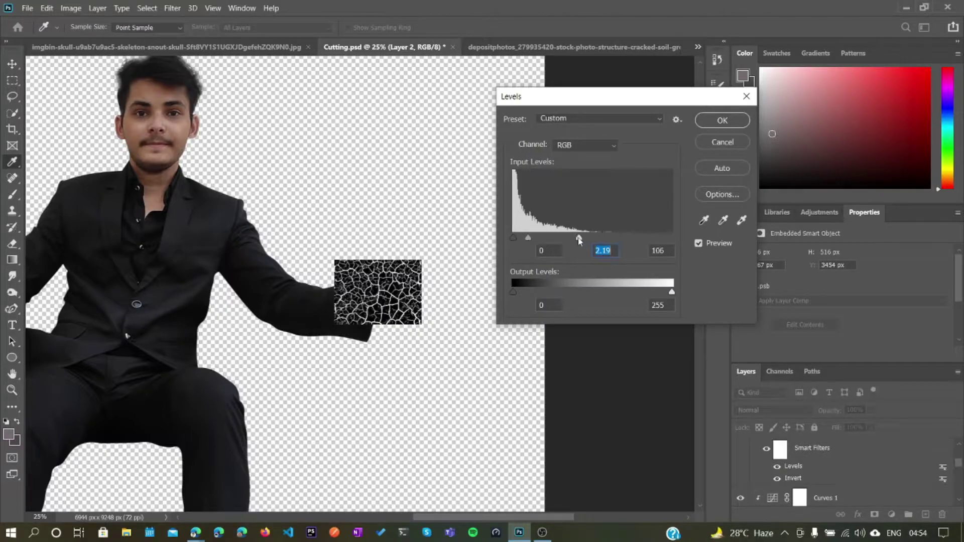
key("Return")
left_click(773, 410)
left_click(748, 368)
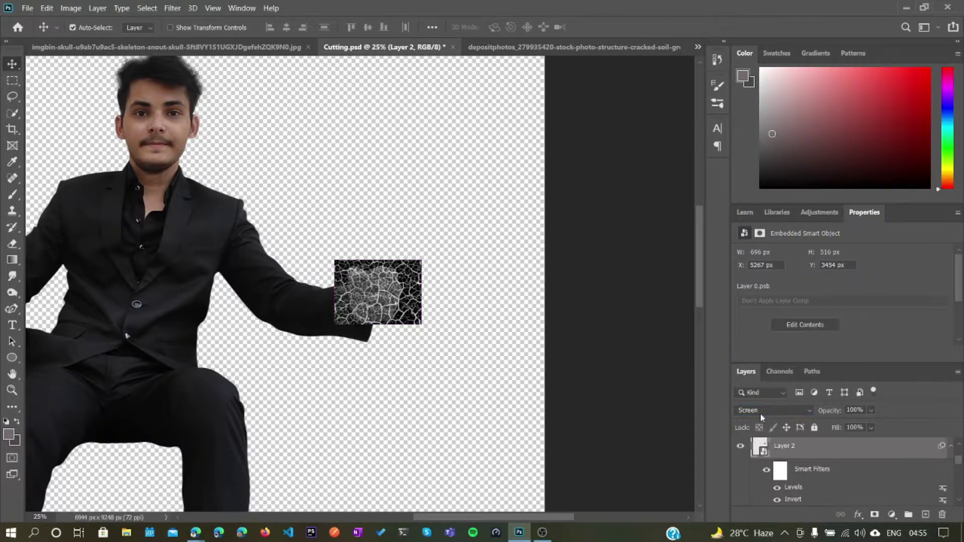
scroll(760, 412, "up", 8)
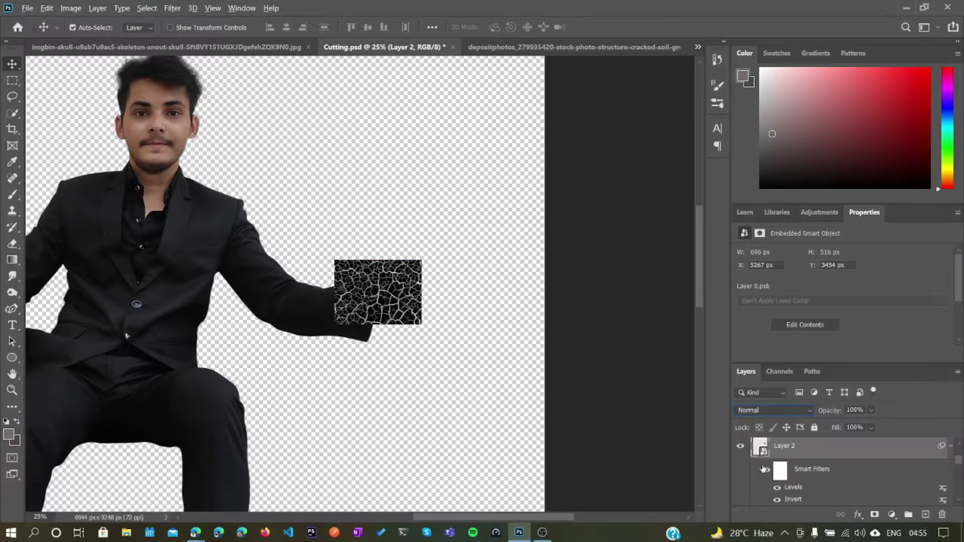
Step: Duplicate the Blue channel as Blue copy
left_click(779, 371)
left_click(767, 448)
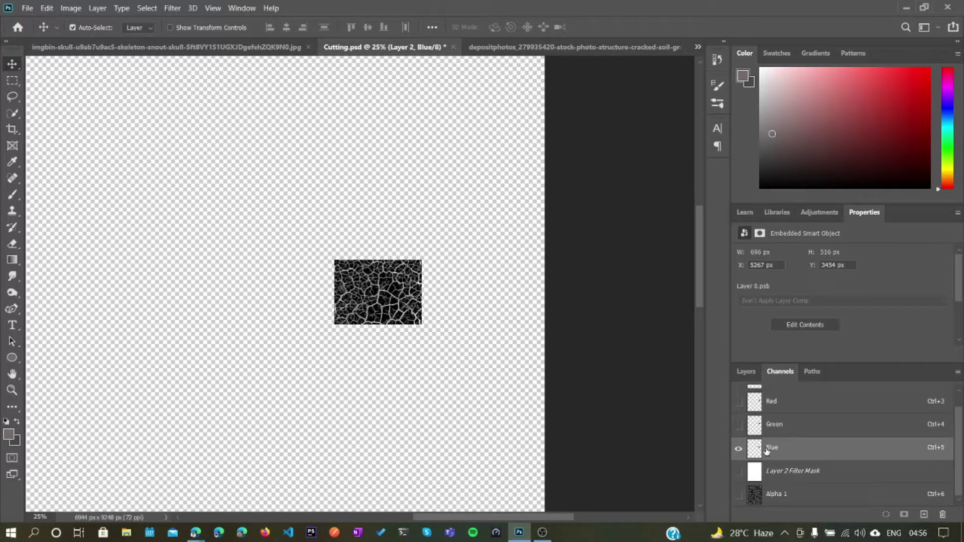
left_click_drag(799, 455, 924, 515)
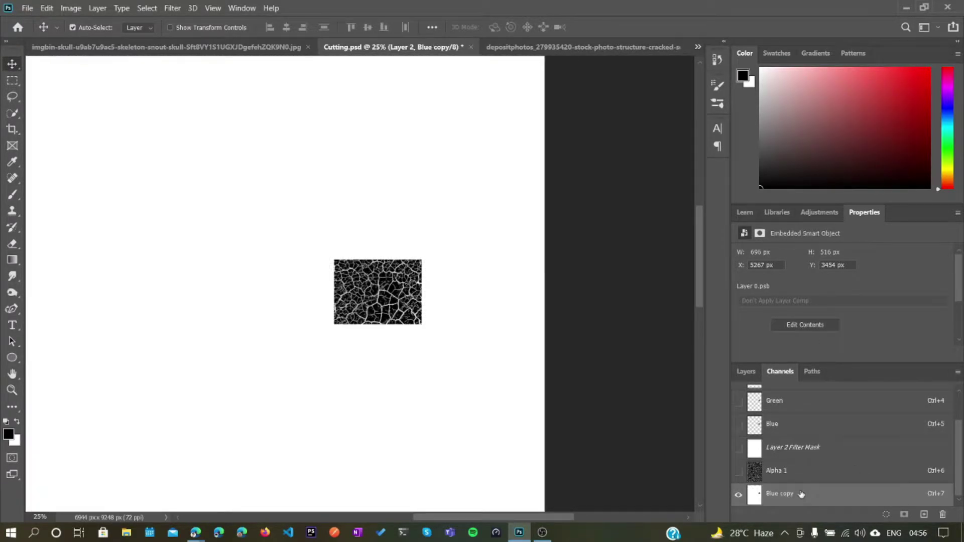
left_click(747, 371)
left_click(819, 447)
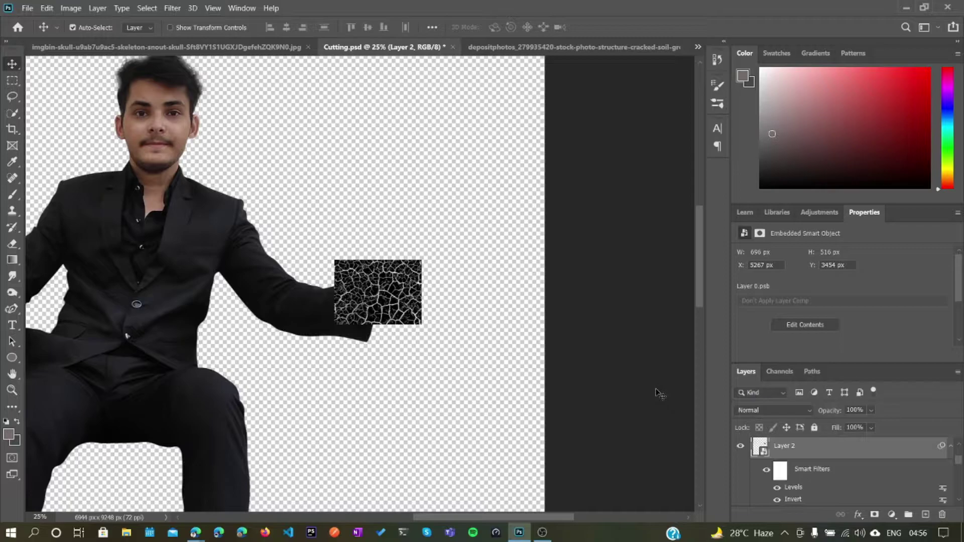
Step: Clip the texture to the fist and add a new clipped layer above Curves 1
key("ctrl+alt+g")
scroll(854, 477, "down", 2)
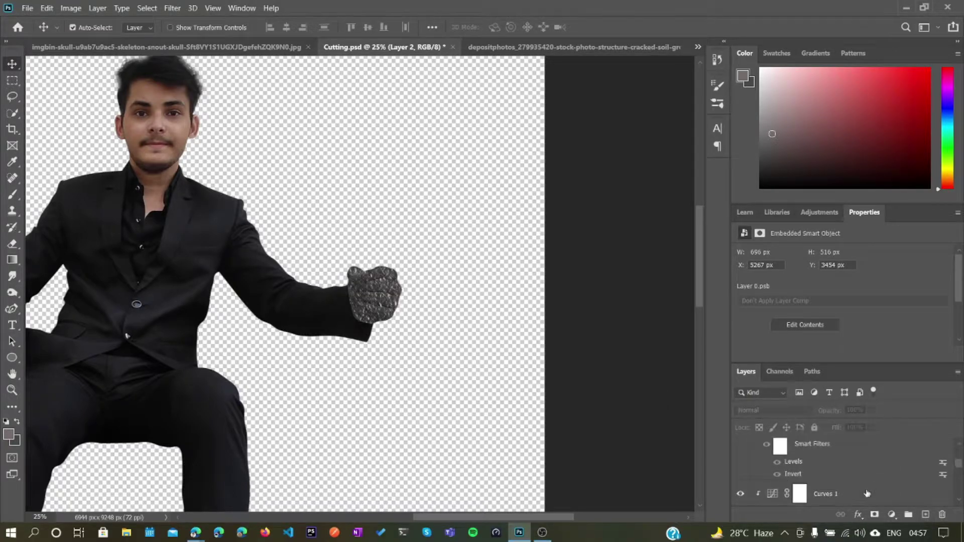
right_click(854, 494)
key("Escape")
key("ctrl+shift+alt+n")
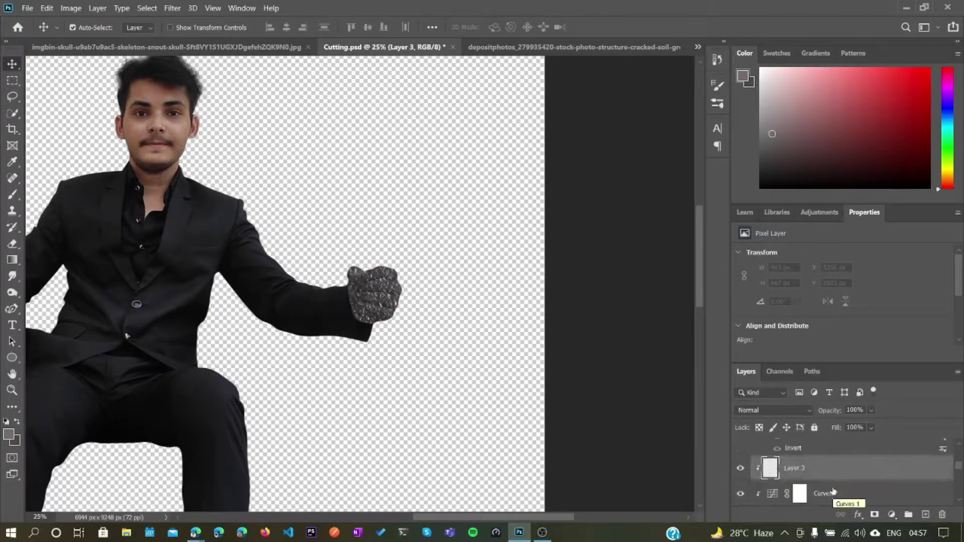
Step: Inspect the Blue copy channel alone, then return to the composite and layers
left_click(779, 371)
left_click_drag(847, 363, 847, 288)
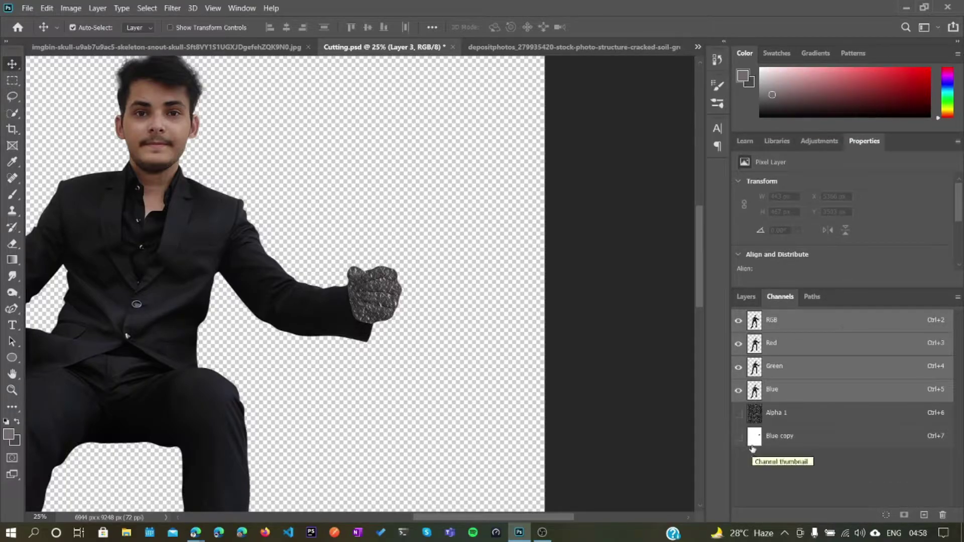
left_click(780, 437)
left_click(746, 296)
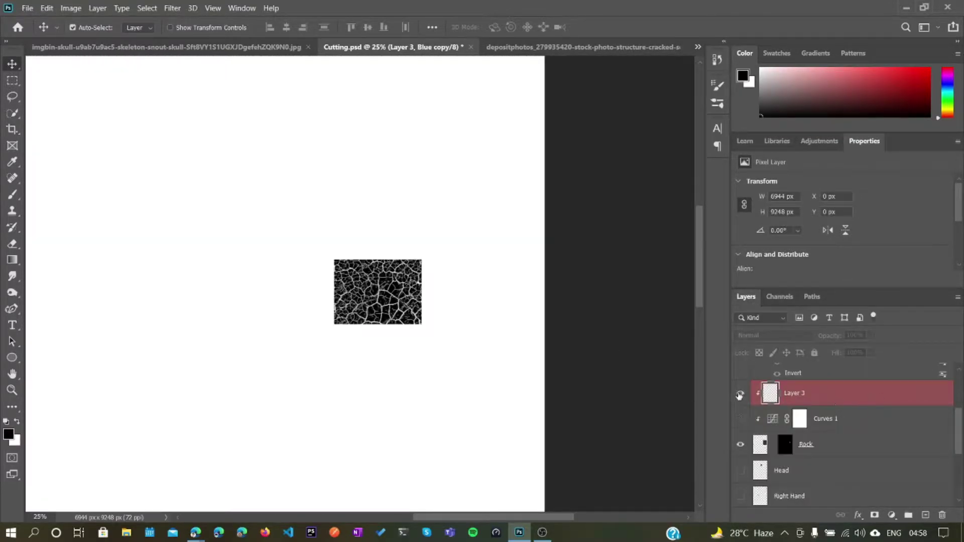
left_click(780, 297)
key("ctrl+2")
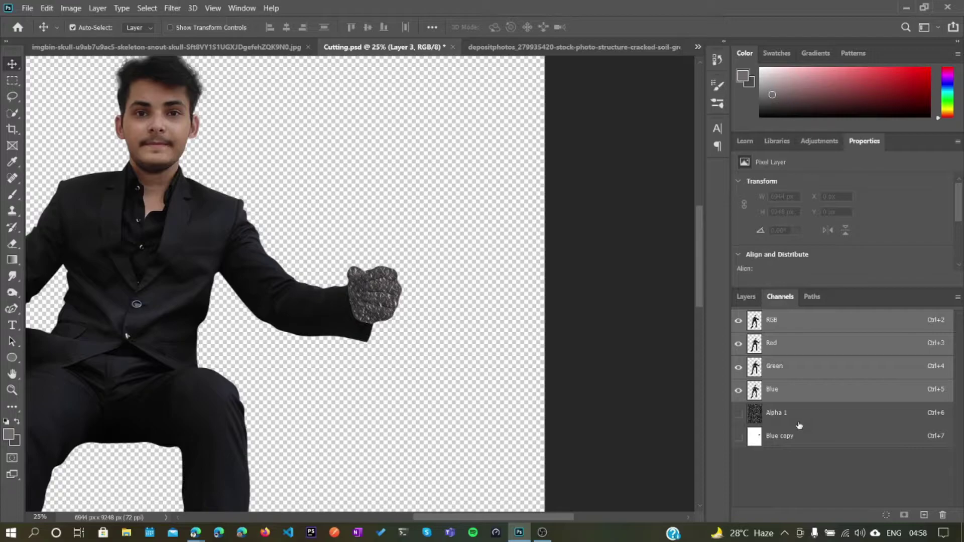
key("F7")
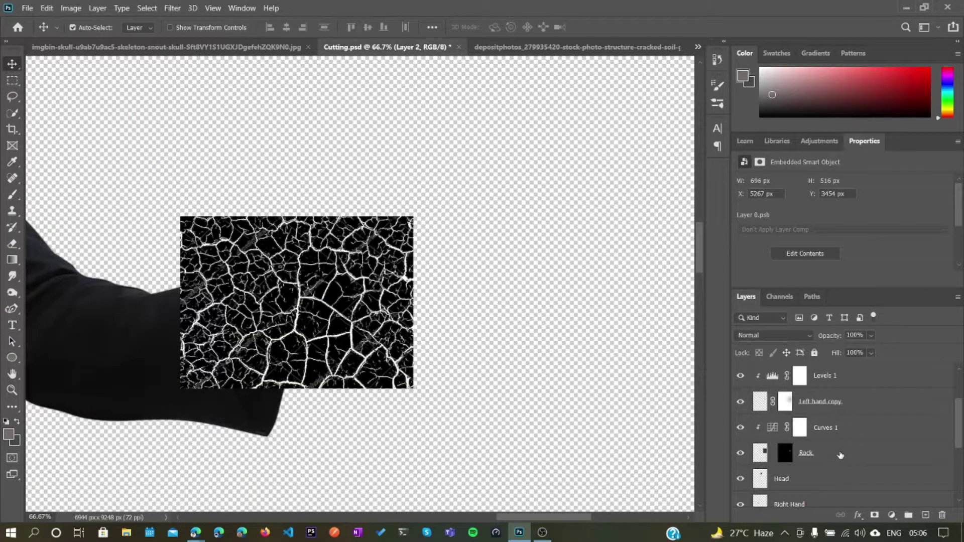
Step: Select the crack texture layer and load Blue copy as a selection to mask the fist layer
scroll(840, 455, "up", 3)
left_click(741, 376, "alt")
left_click(779, 297)
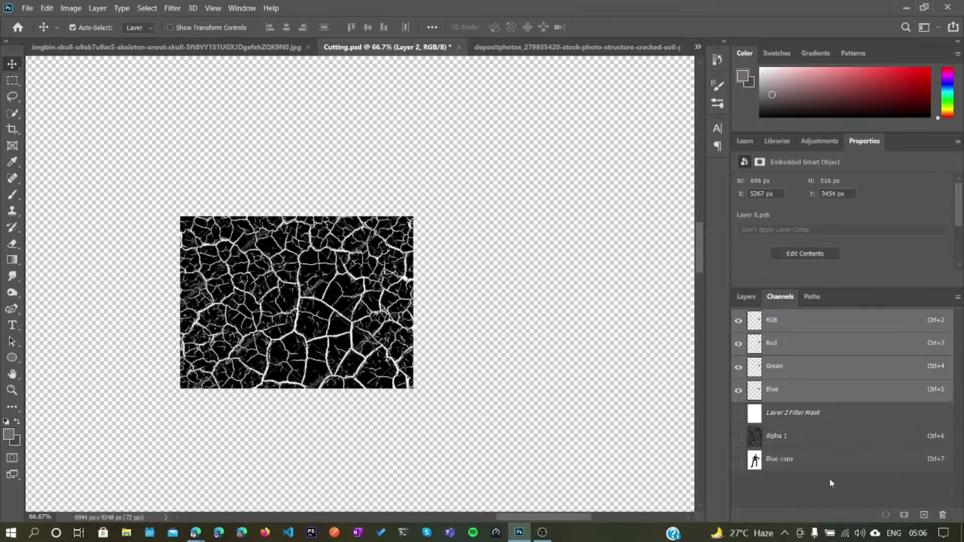
left_click(804, 459)
left_click(746, 296)
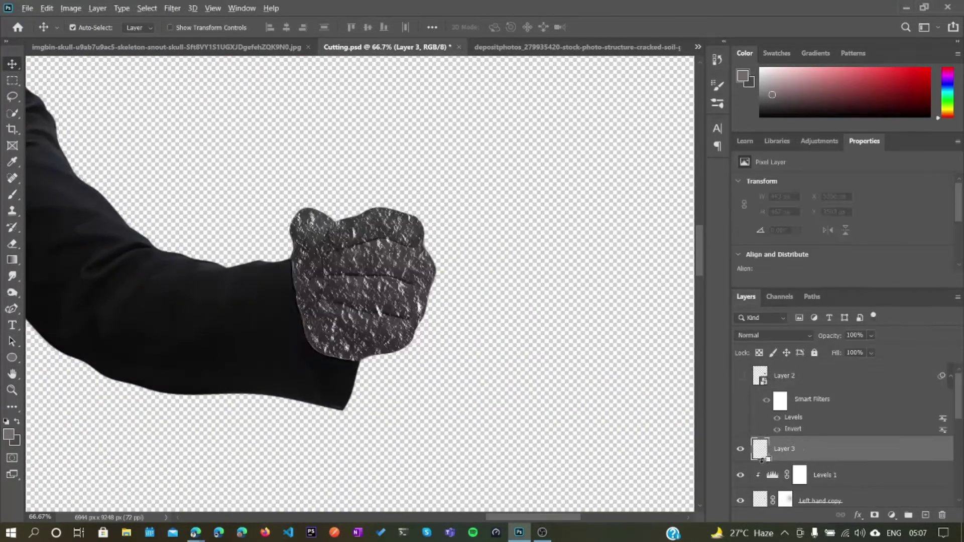
left_click(779, 297)
left_click(754, 443, "ctrl")
left_click(745, 297)
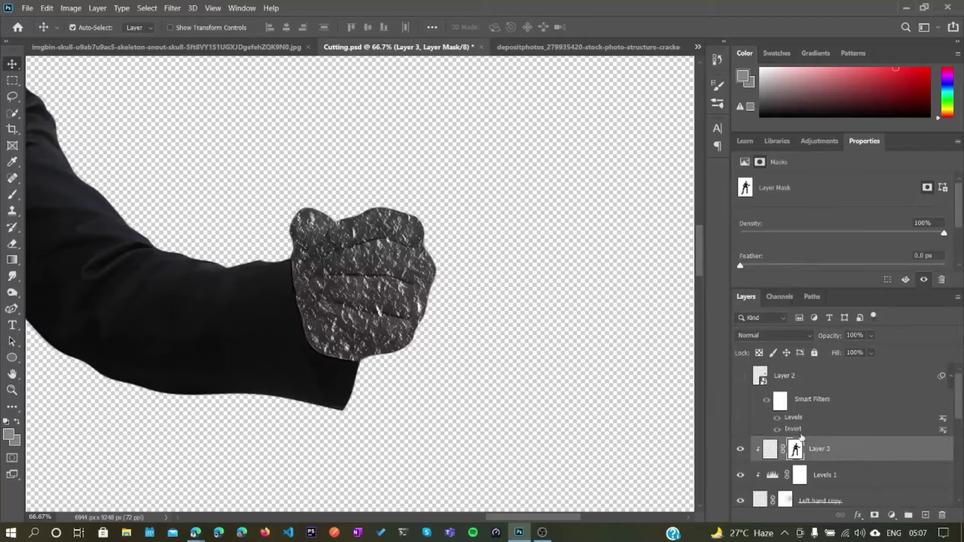
Step: Try deleting the Blue copy channel, cancelling the layer-mask deletion prompt
left_click(780, 297)
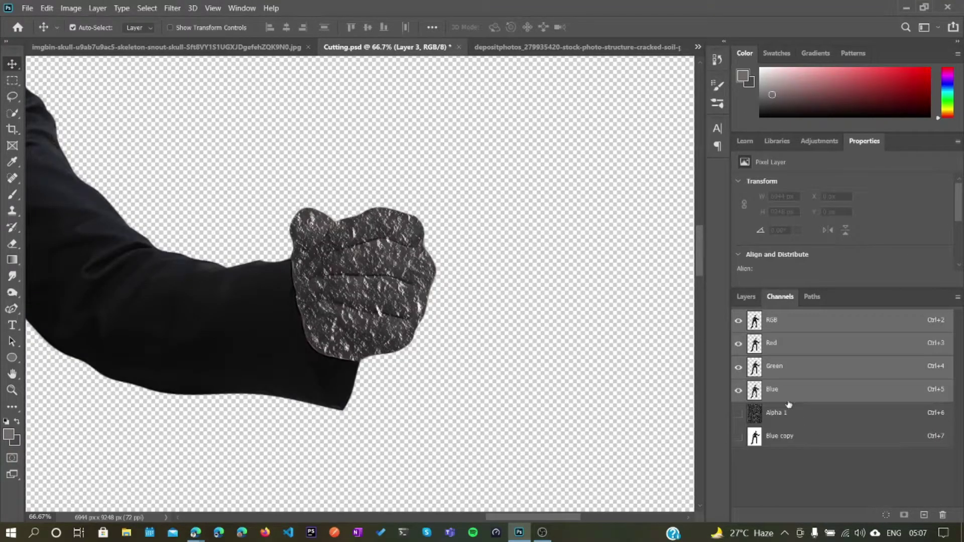
left_click(780, 436)
left_click_drag(780, 459, 942, 515)
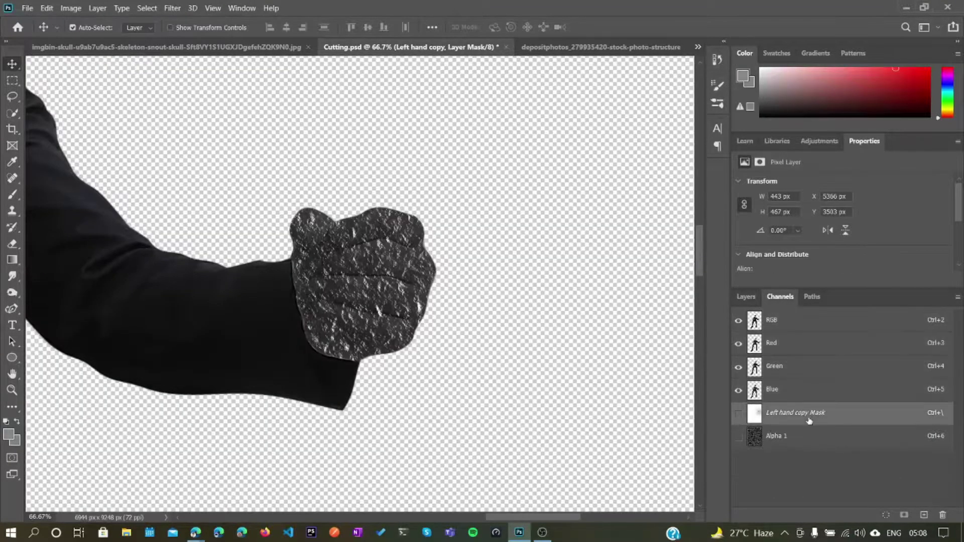
left_click(942, 515)
left_click(503, 211)
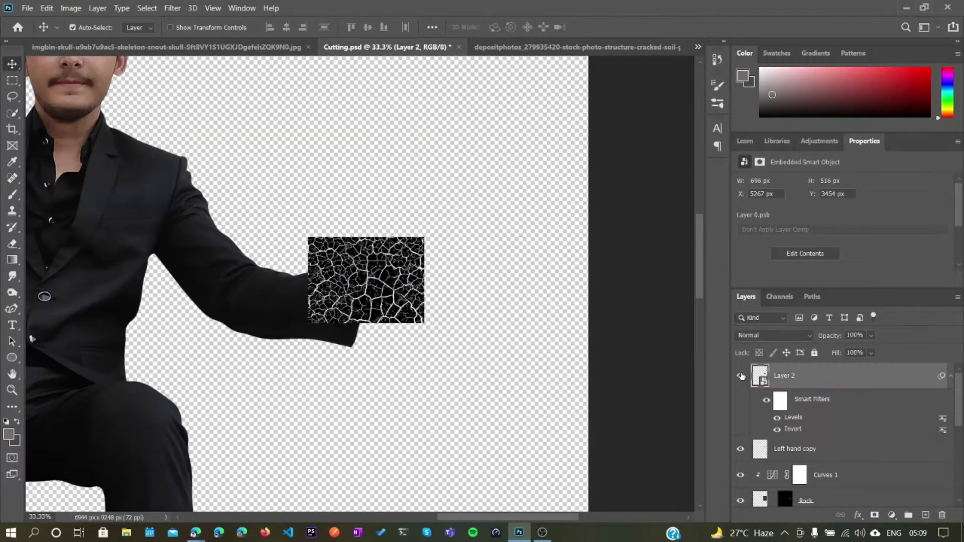
Step: Hide Layer 2, mask Layer 3, and set up a low-flow brush for painting cracks
left_click(741, 376)
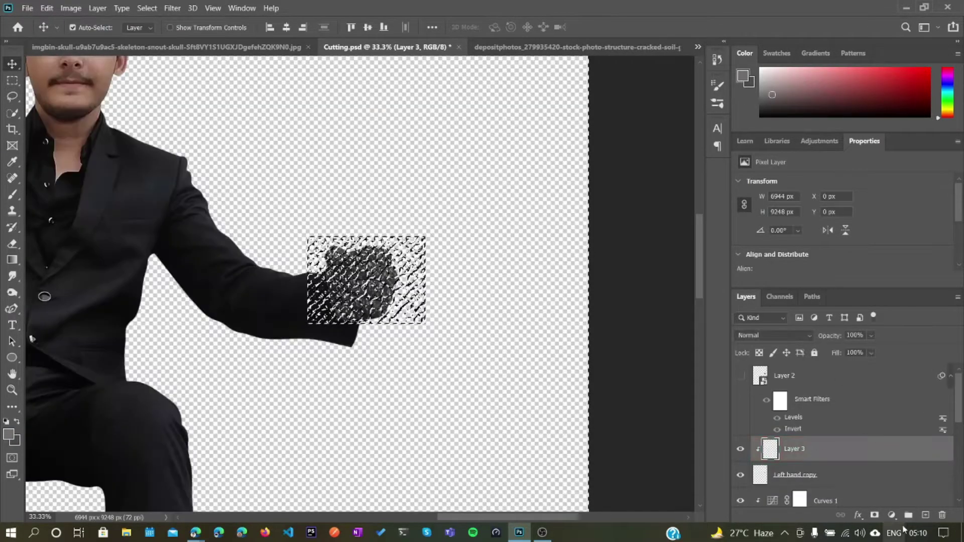
left_click(875, 515)
left_click(770, 448)
key("b")
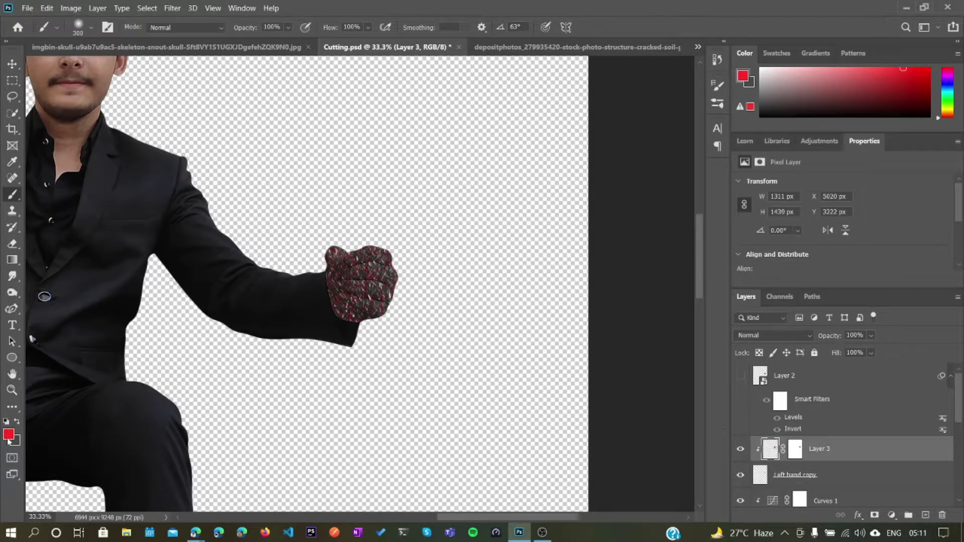
key("shift+8")
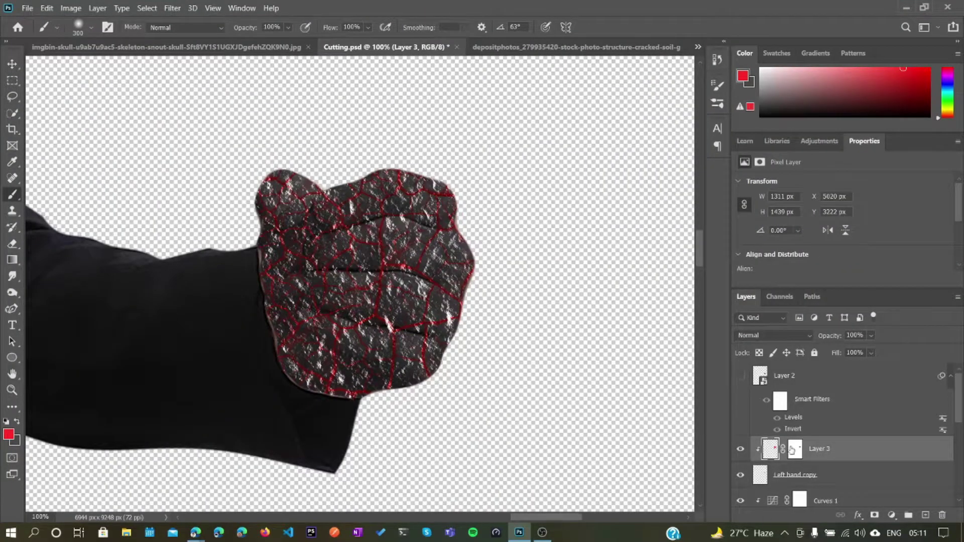
Step: Erase red cracks on the fist's upper-left lobe, then undo the erase
key("e")
left_click_drag(271, 216, 291, 179)
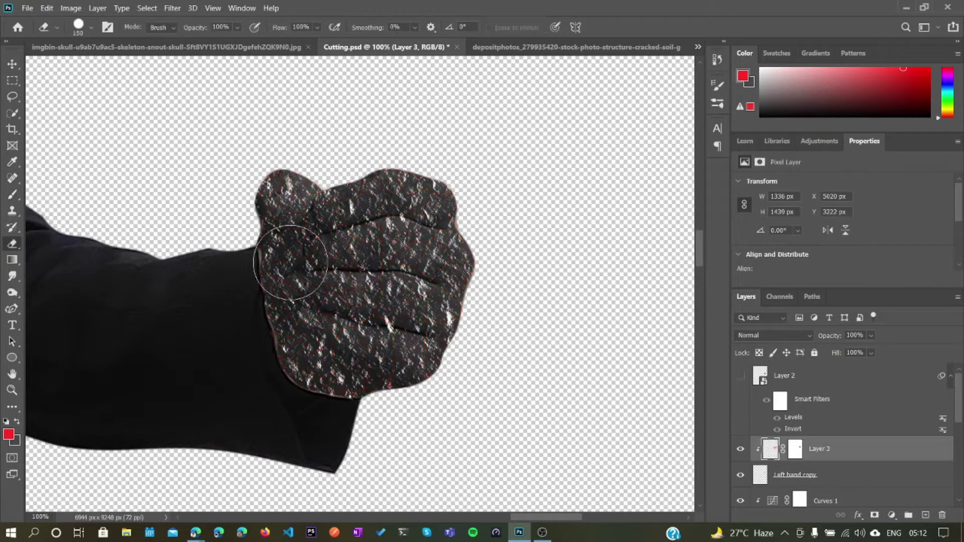
key("b")
key("ctrl+z")
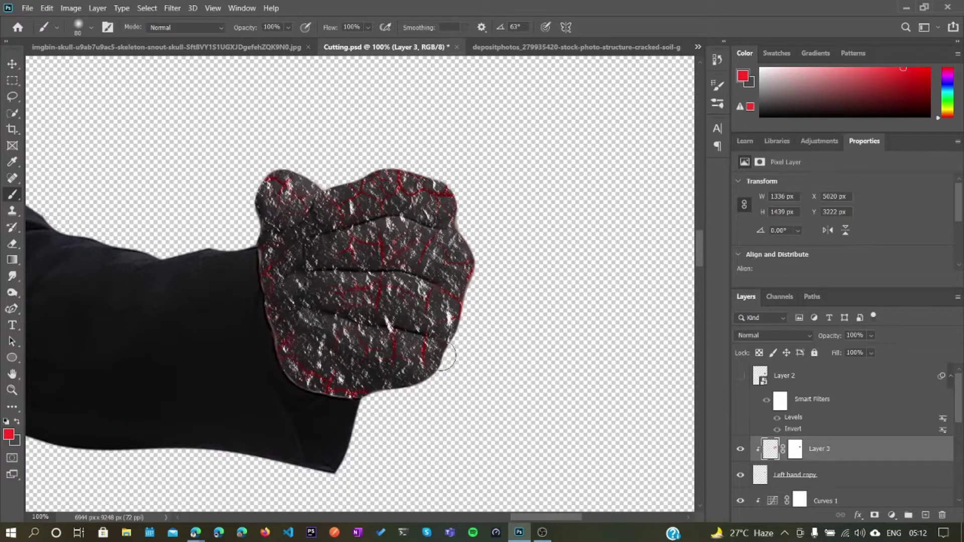
Step: Pick an orange paint colour with brush opacity 74%
left_click(743, 76)
left_click(914, 105)
left_click_drag(251, 27, 241, 31)
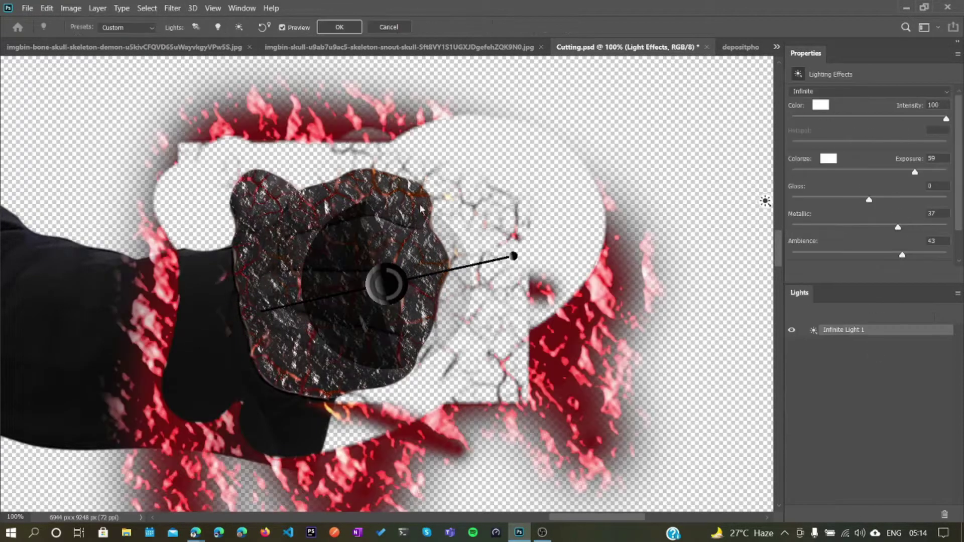
Step: Re-aim the infinite light, set intensity 64 with Alpha 1 texture, and apply
left_click_drag(498, 262, 396, 295)
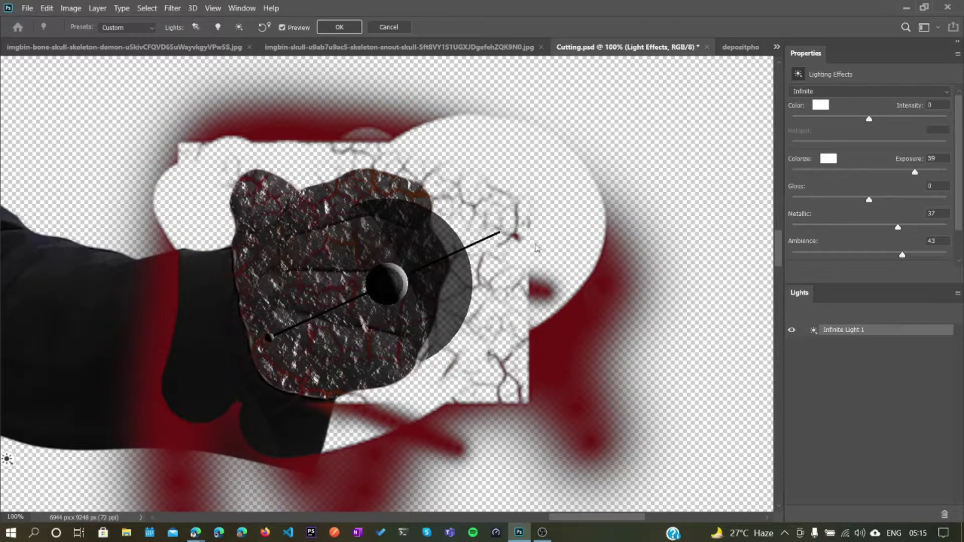
scroll(903, 215, "down", 2)
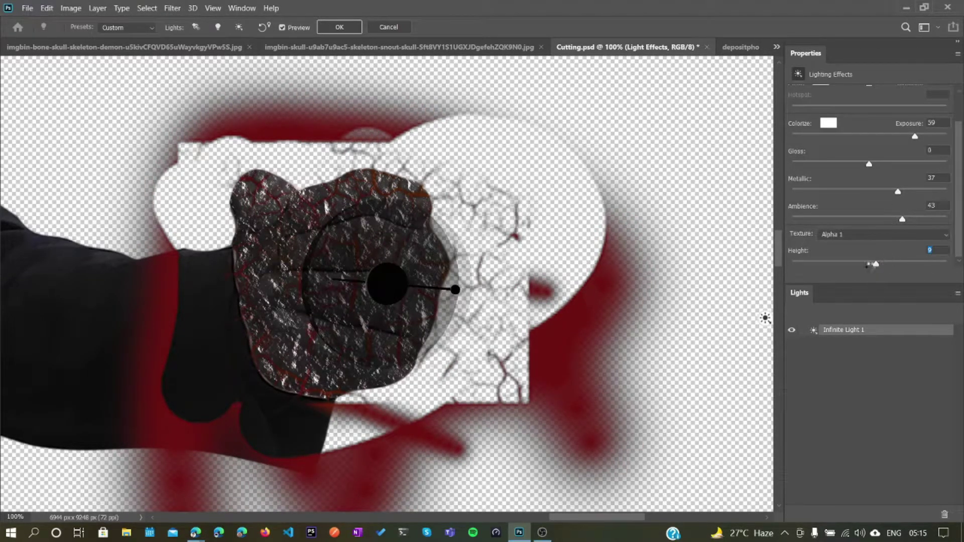
mouse_move(455, 290)
left_mouse_down()
mouse_move(514, 278)
mouse_move(506, 294)
left_mouse_up()
scroll(904, 176, "up", 2)
left_click_drag(870, 118, 943, 119)
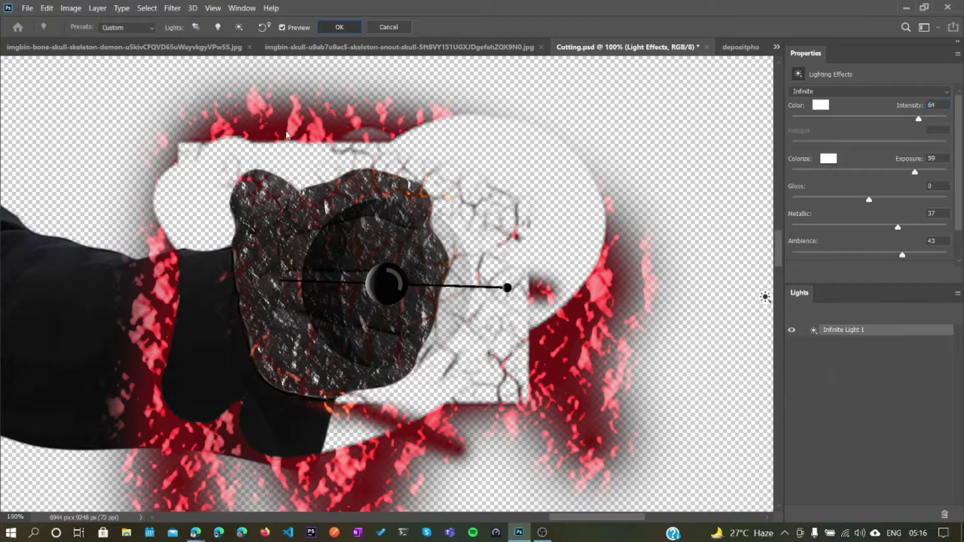
left_click(340, 26)
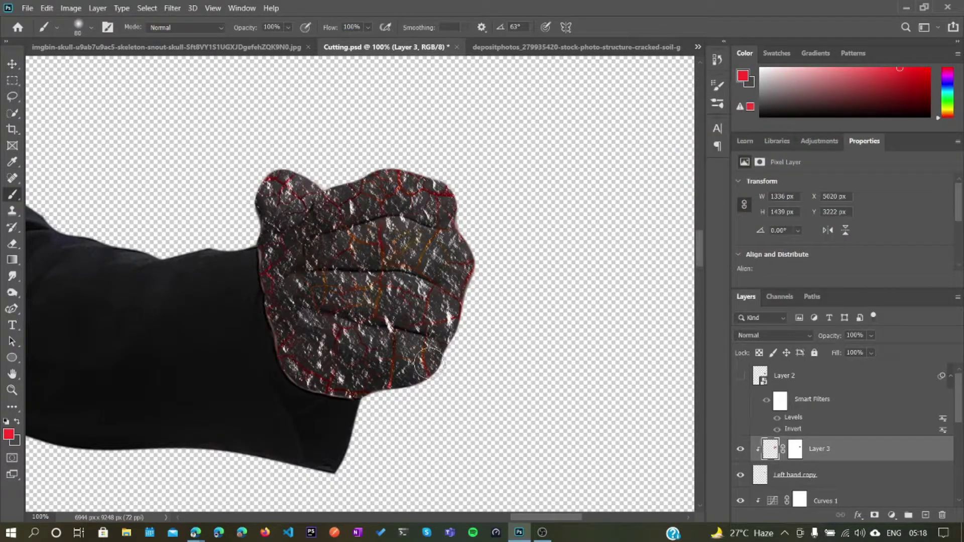
Step: Duplicate the cracked fist Layer 3 with Ctrl+J
key("v")
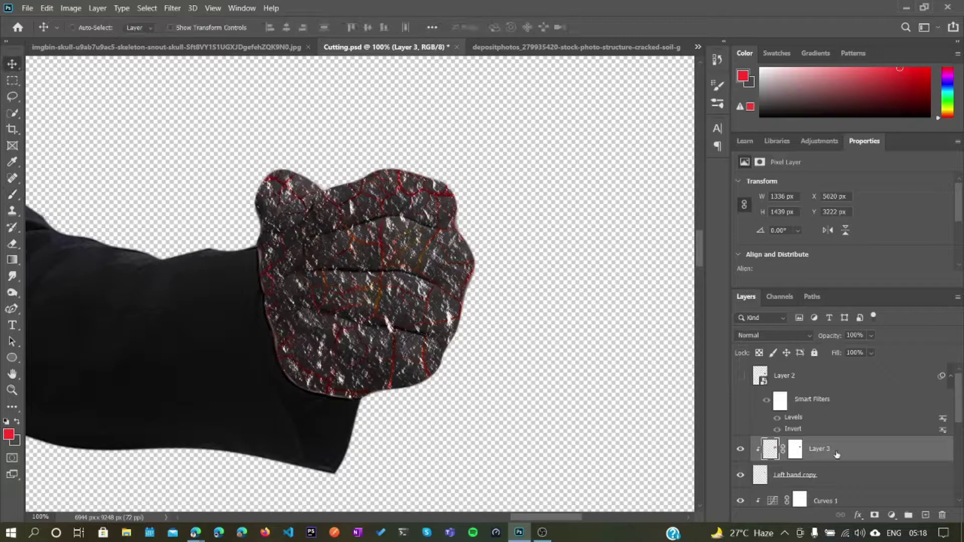
key("ctrl+j")
scroll(848, 448, "down", 5)
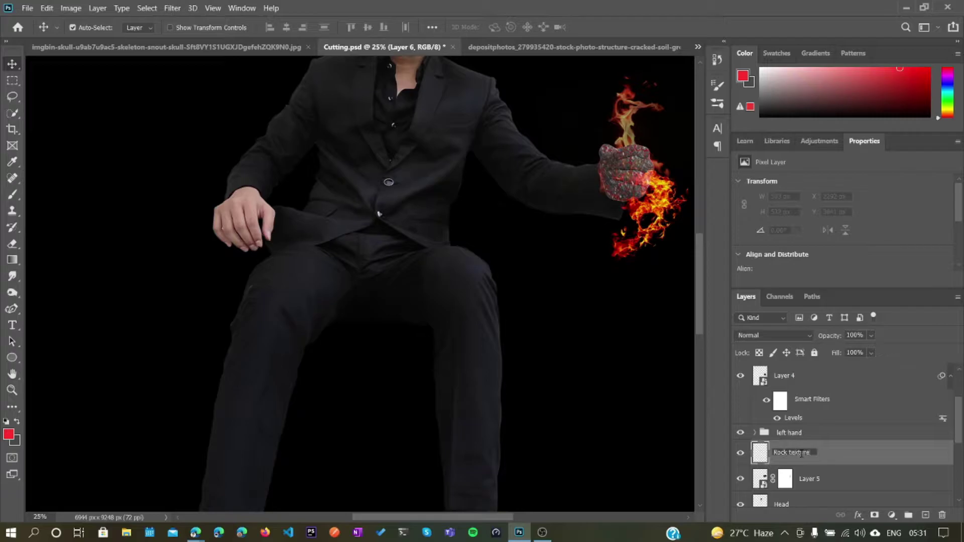
Step: Name the layer 'Rock texture' and fill it with Clouds, then Difference Clouds
key("Return")
left_click(9, 435)
left_click(631, 232)
key("Return")
key("ctrl+alt+f")
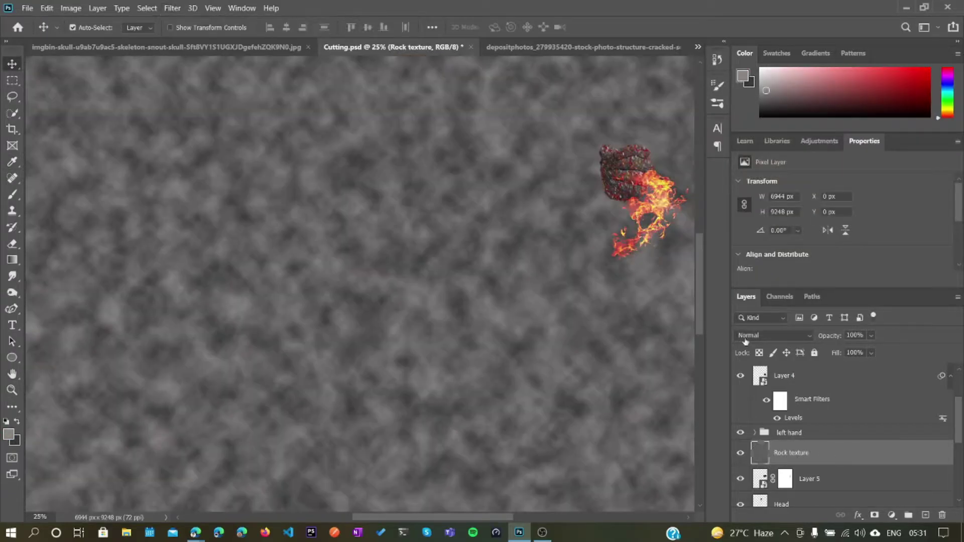
key("ctrl+f")
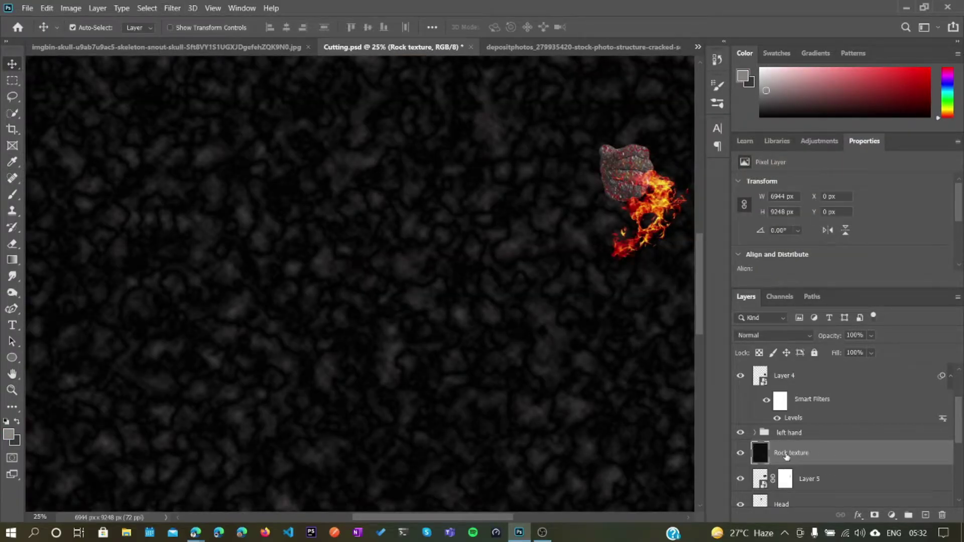
Step: Create a new Alpha 2 channel filled with Clouds and Difference Clouds
left_click(779, 296)
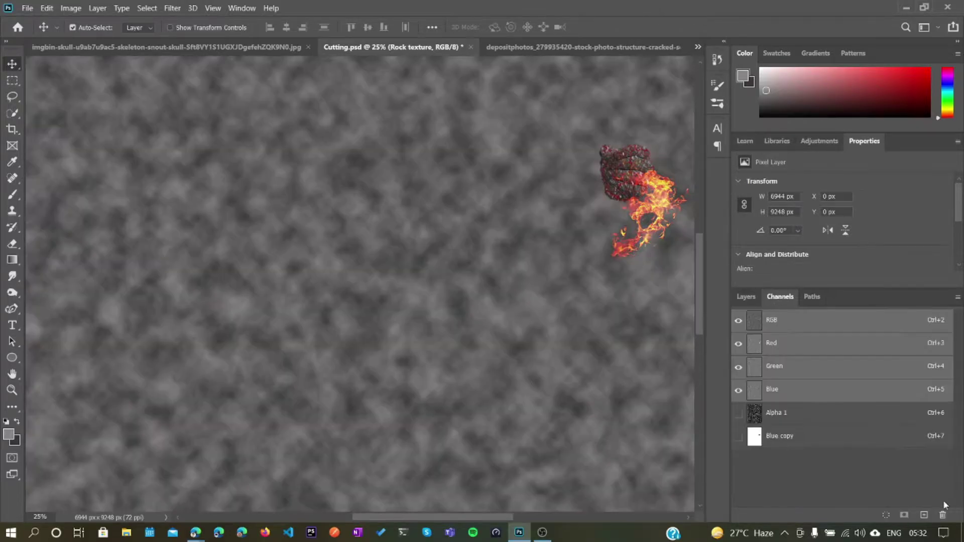
left_click(923, 514)
key("d")
left_click(172, 8)
left_click(352, 234)
left_click(172, 8)
left_click(346, 251)
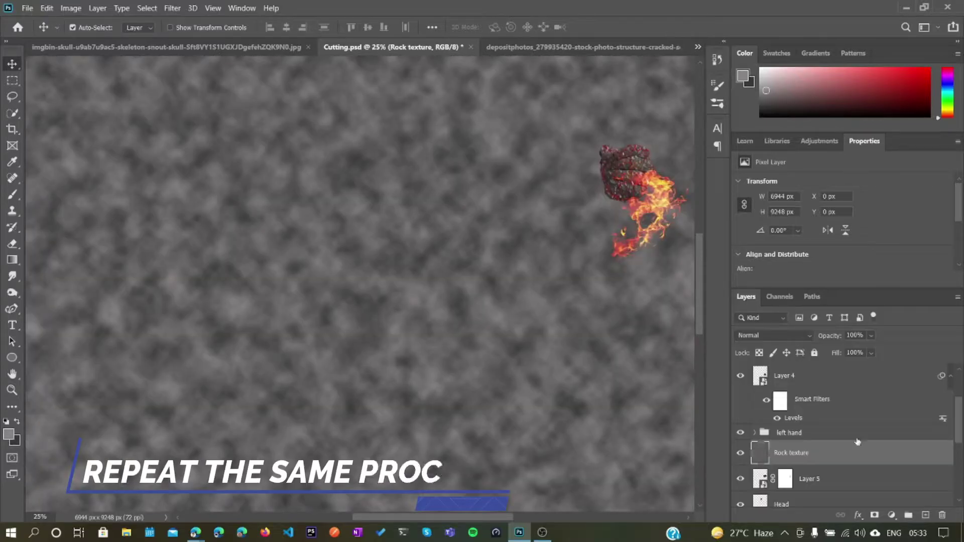
left_click(172, 8)
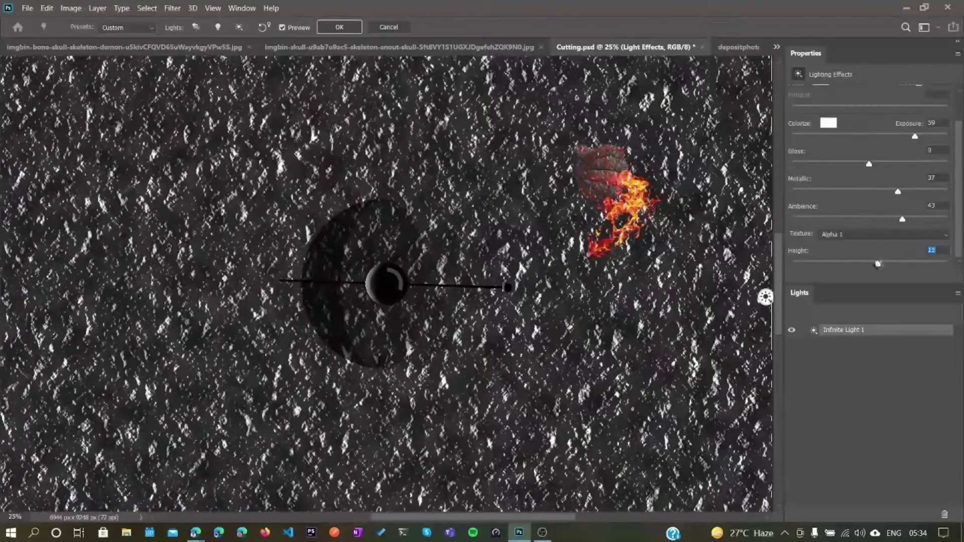
Step: Apply Lighting Effects to Rock texture and keep a hidden 'Rock texture copy' duplicate
key("Return")
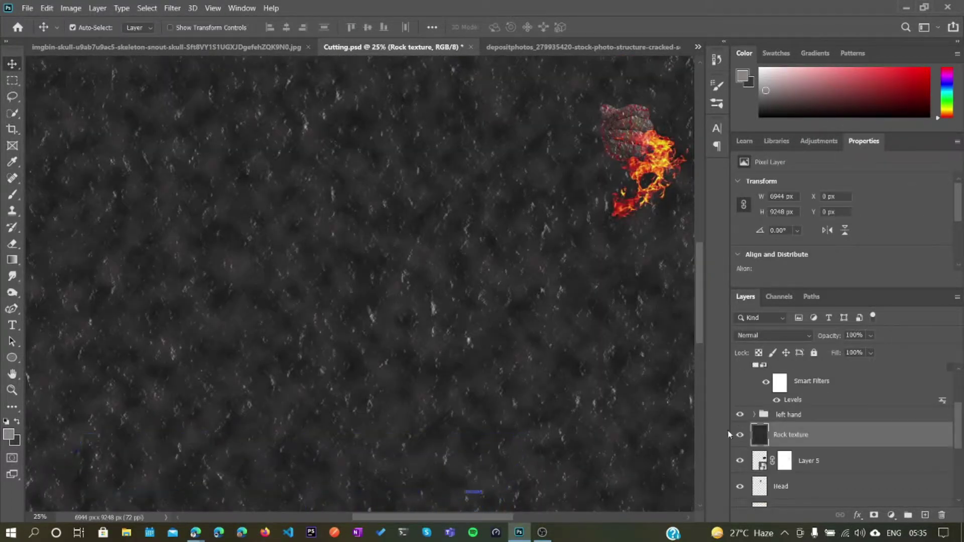
key("ctrl+j")
key("ctrl+0")
left_click(740, 379)
left_click(740, 406)
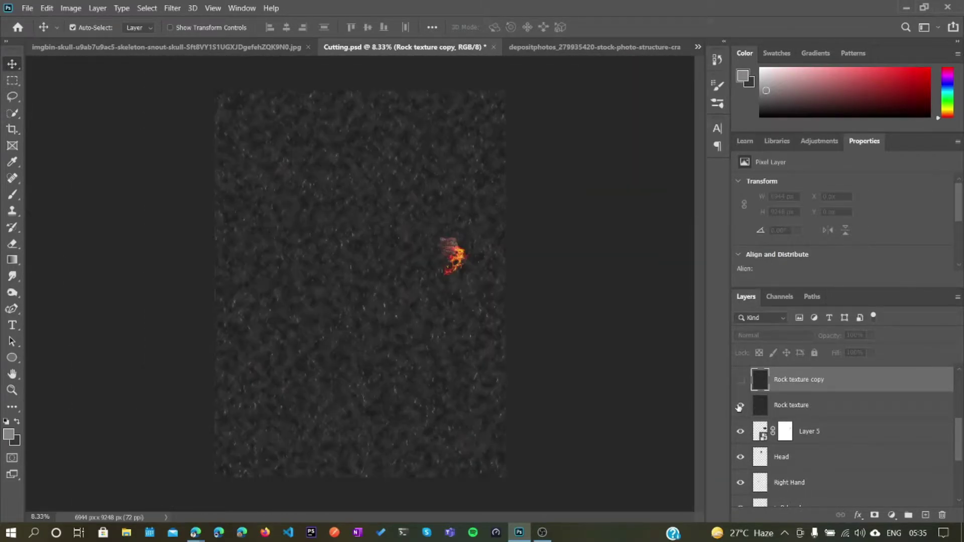
Step: Hide Rock texture, try a layer mask on it and undo, then return to Layers
left_click(739, 406)
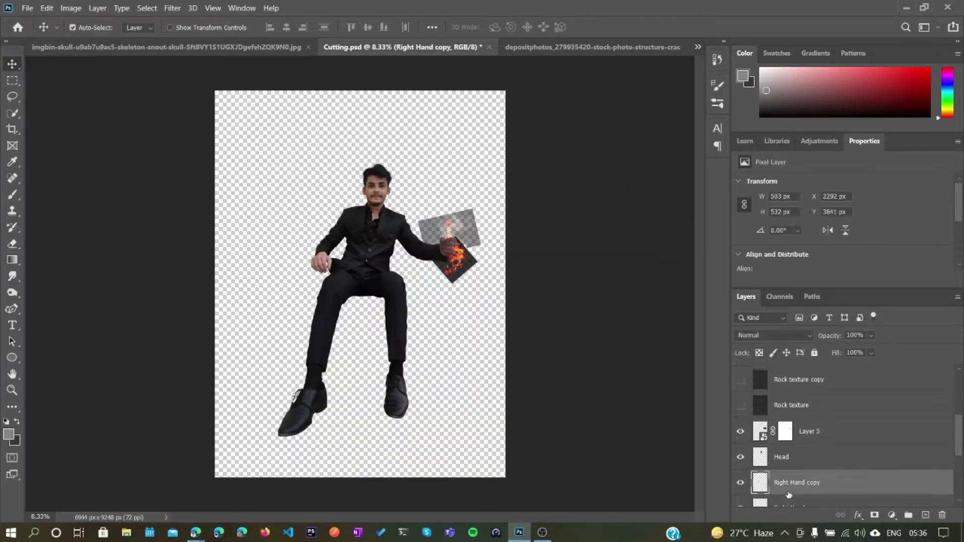
left_click(872, 515)
key("ctrl+z")
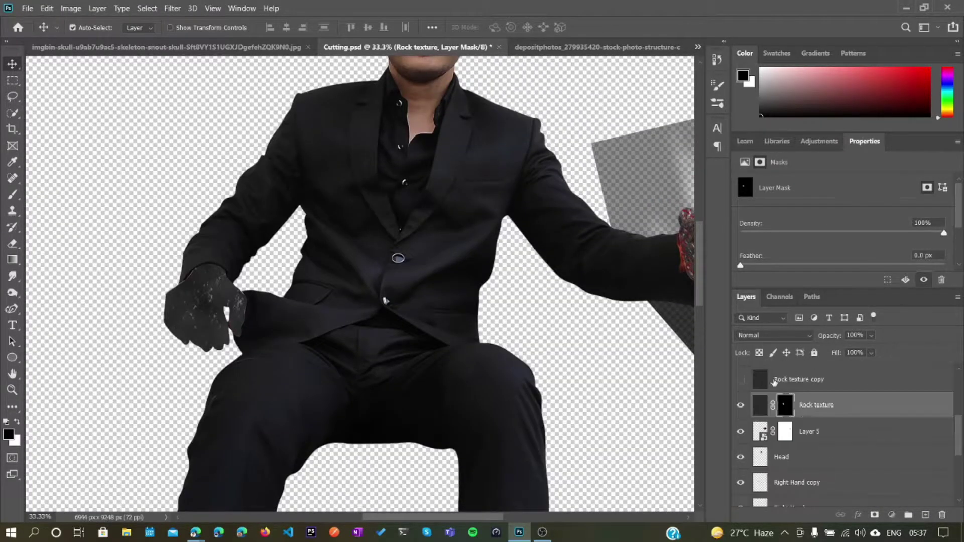
left_click(746, 297)
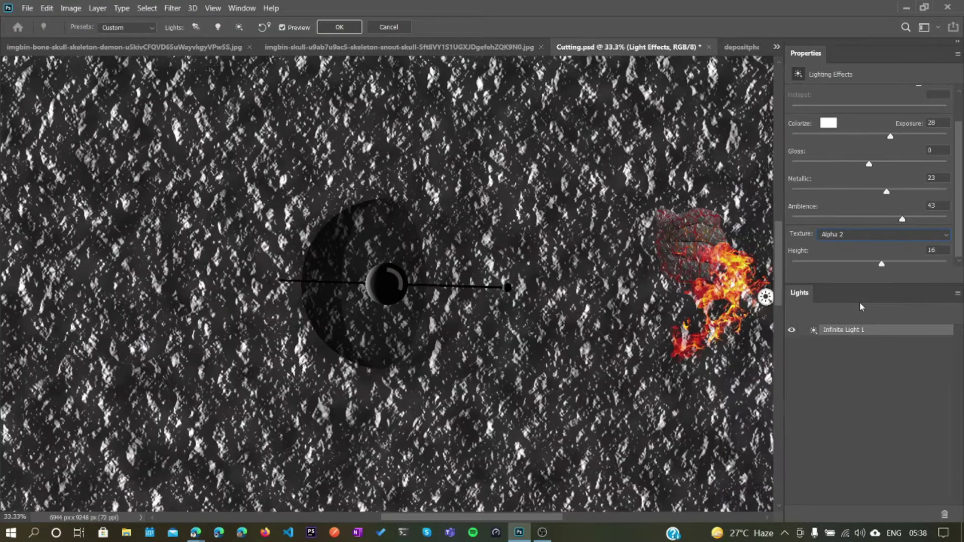
Step: Apply the Alpha 2 lighting effect to Rock texture and inspect a single colour channel
key("Return")
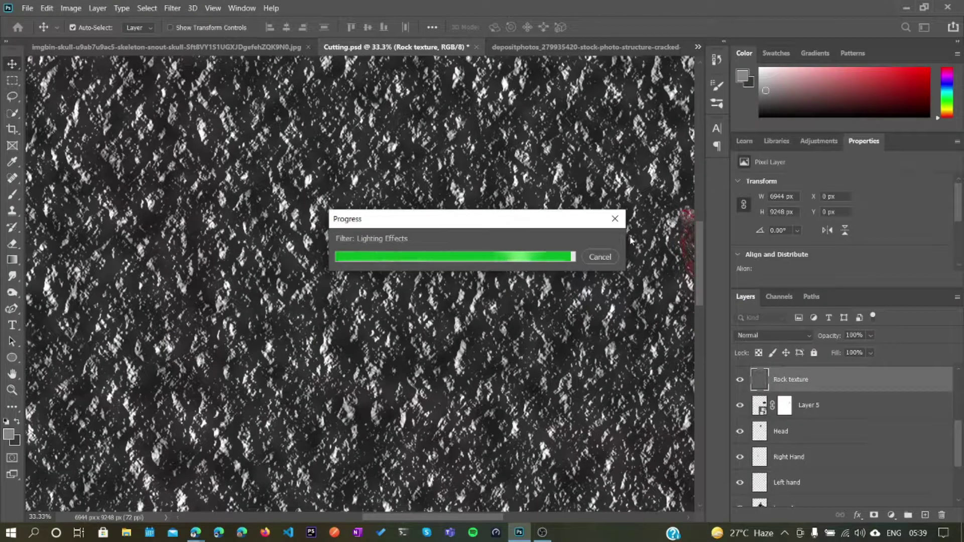
key("ctrl+minus")
key("ctrl+minus")
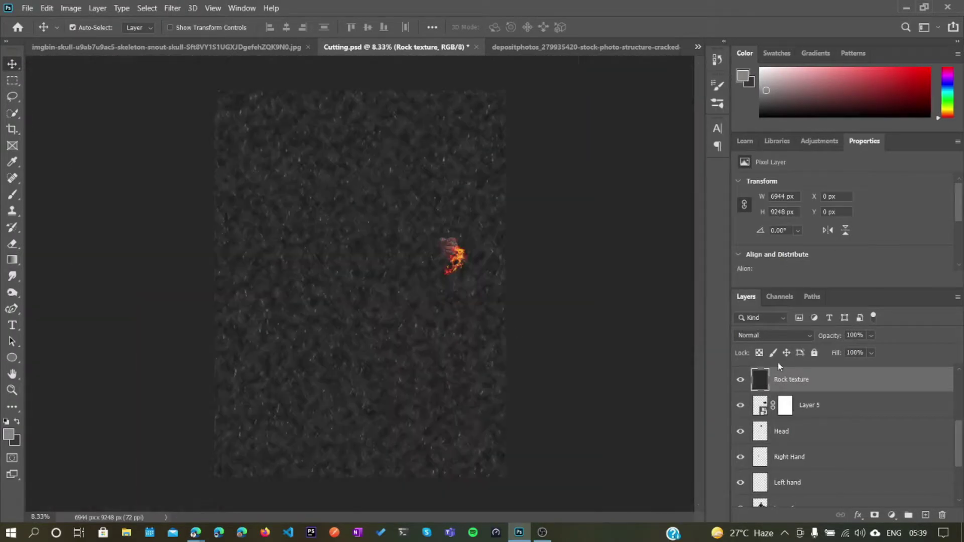
left_click(780, 296)
left_click(771, 343)
left_click(746, 296)
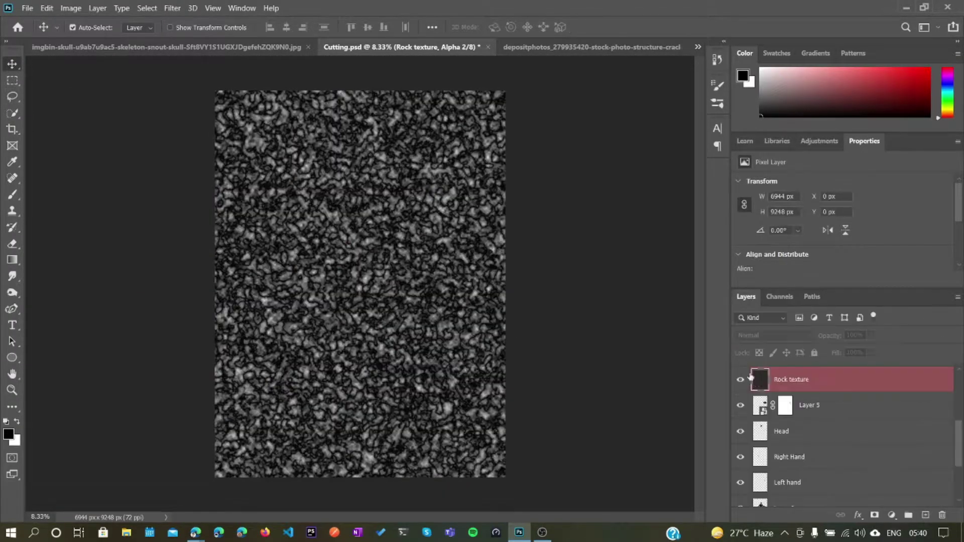
Step: Duplicate Rock texture and give the original a black layer mask
key("ctrl+j")
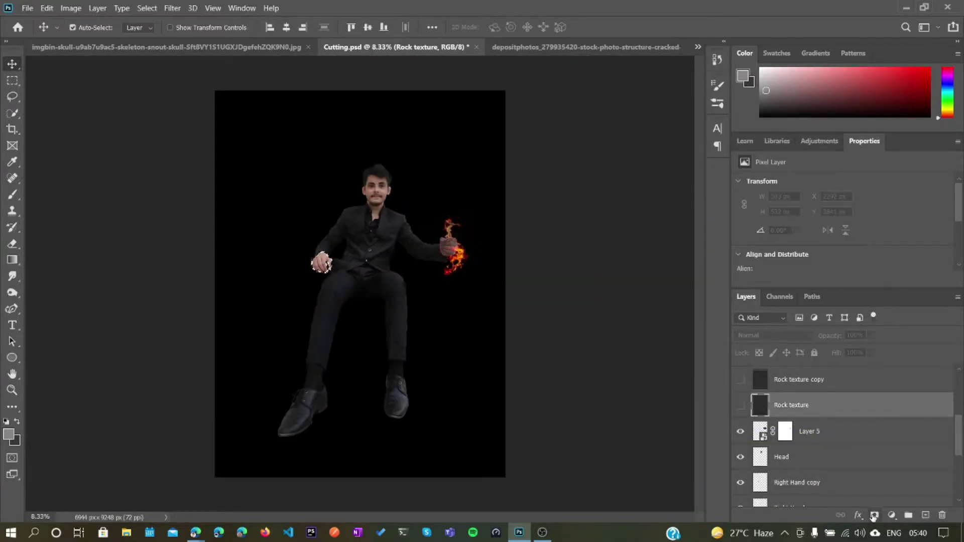
left_click(873, 515)
key("ctrl+plus")
key("ctrl+plus")
key("ctrl+plus")
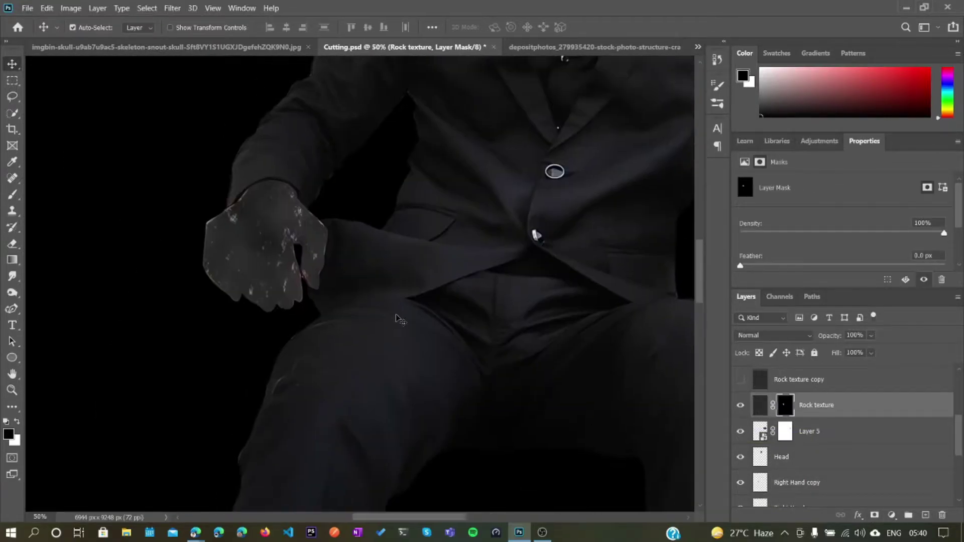
Step: Scale the Rock texture pixels down to about 12% over the resting hand
key("ctrl+2")
key("ctrl+t")
key("ctrl+0")
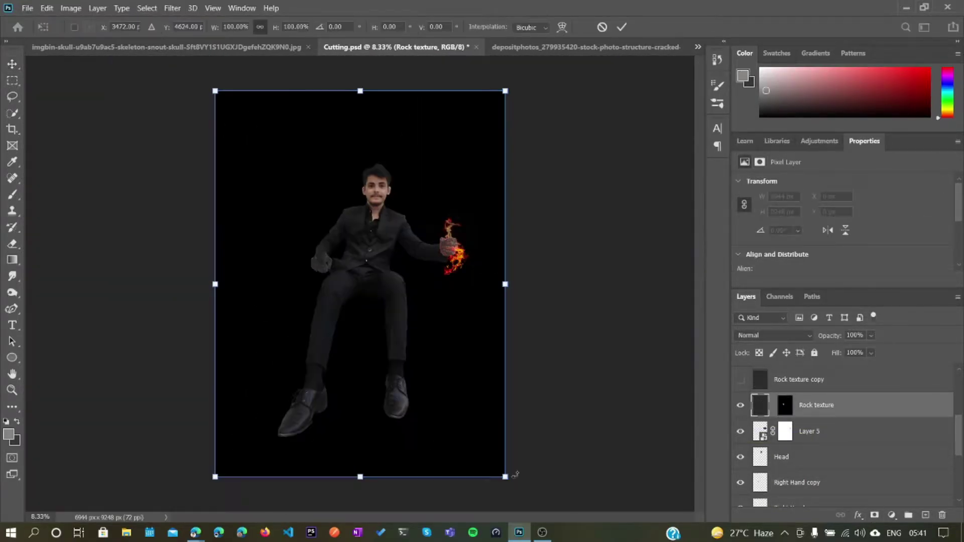
left_click_drag(506, 467, 356, 280)
key("ctrl+plus")
key("ctrl+plus")
key("ctrl+plus")
left_click_drag(473, 445, 424, 344)
scroll(360, 284, "up", 2)
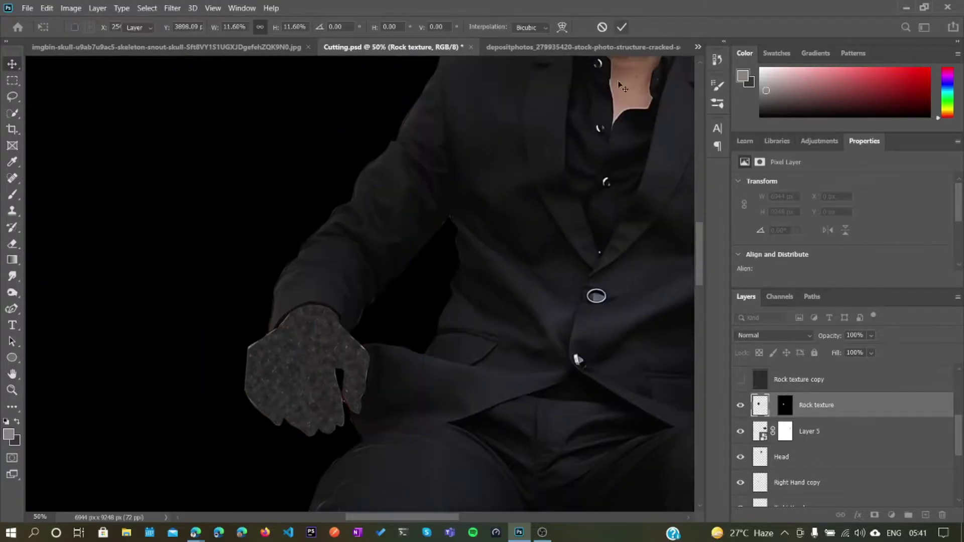
key("Return")
Step: Put Right Hand copy above Rock texture in Overlay with a clipped Levels (48/1.34/237)
left_click_drag(808, 484, 804, 394)
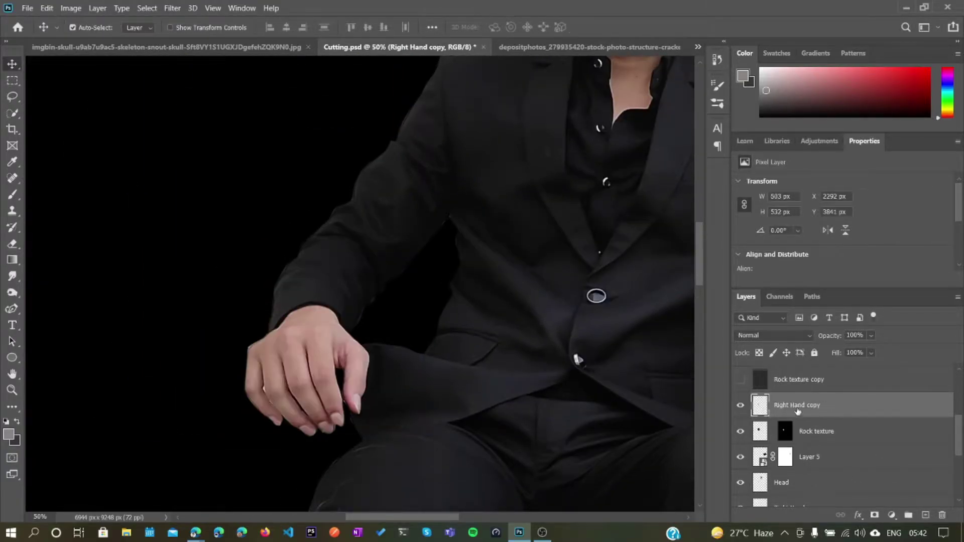
key("shift+alt+o")
key("ctrl+l")
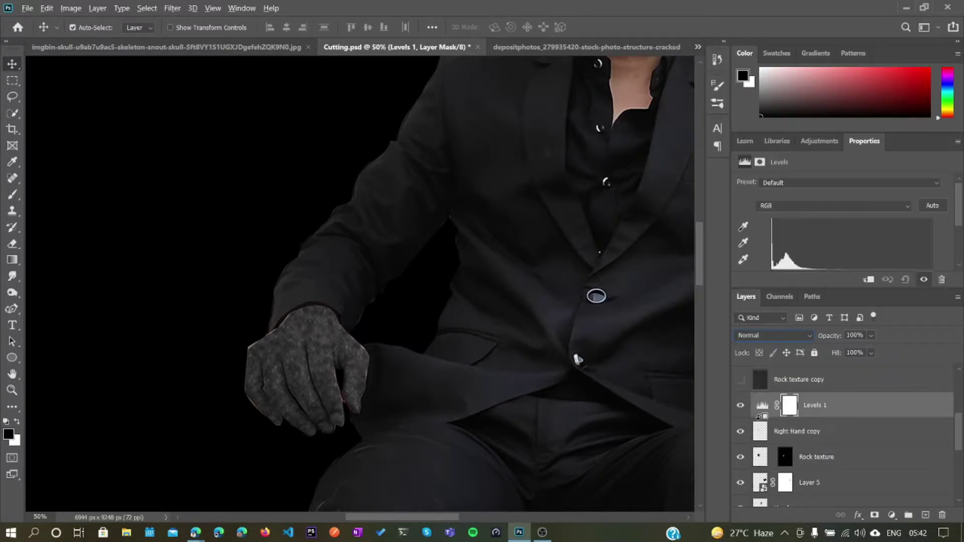
left_click_drag(771, 244, 792, 244)
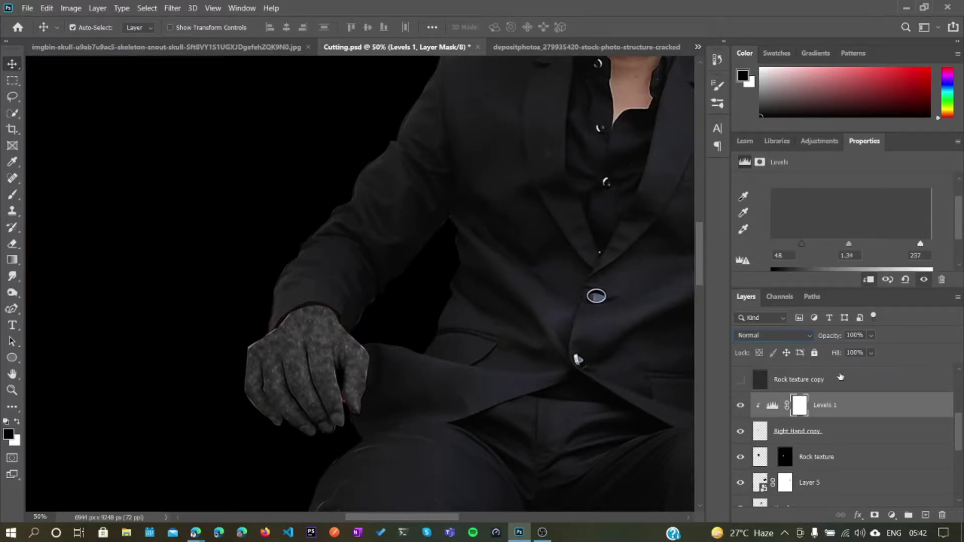
left_click(915, 442)
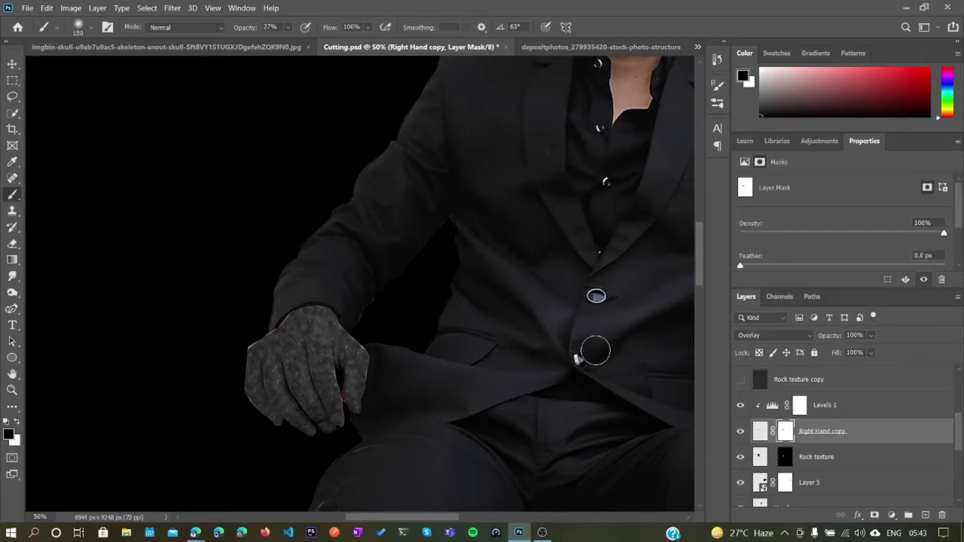
Step: Add a clipped Curves adjustment that brightens the stone hand
left_click(813, 457)
key("ctrl+m")
left_click_drag(838, 221, 838, 206)
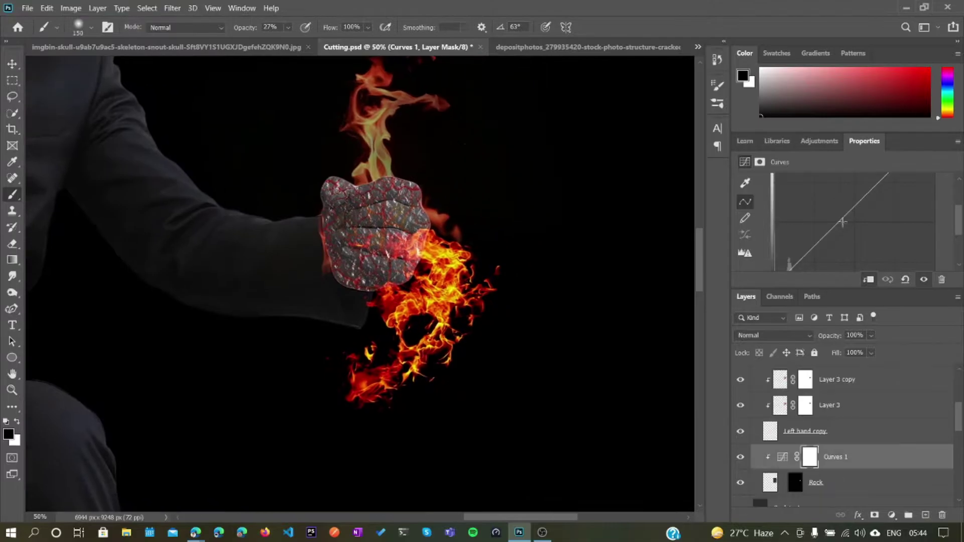
Step: Select the Layer 3 copy crack layers in the Layers panel
left_click(861, 453)
right_click(861, 453)
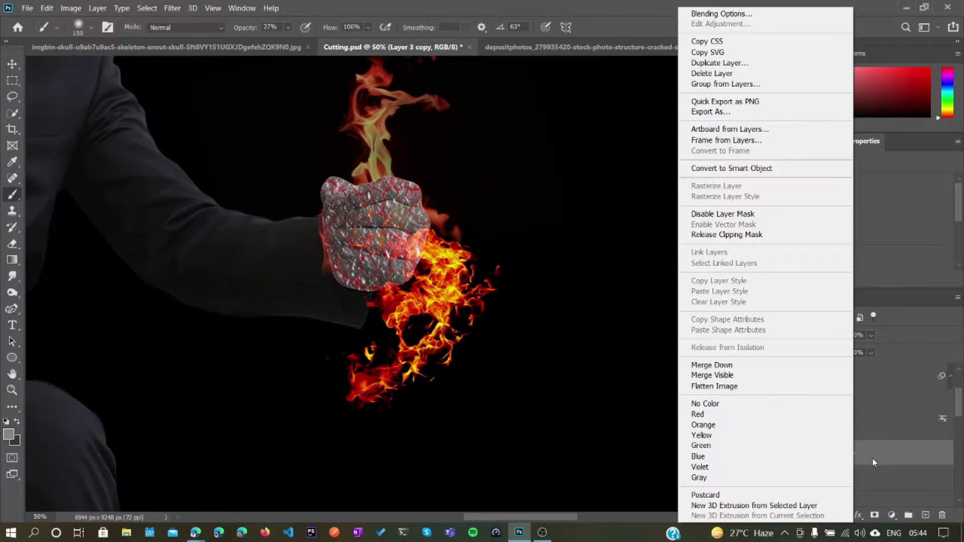
scroll(848, 452, "down", 5)
scroll(849, 452, "down", 2)
scroll(863, 454, "down", 2)
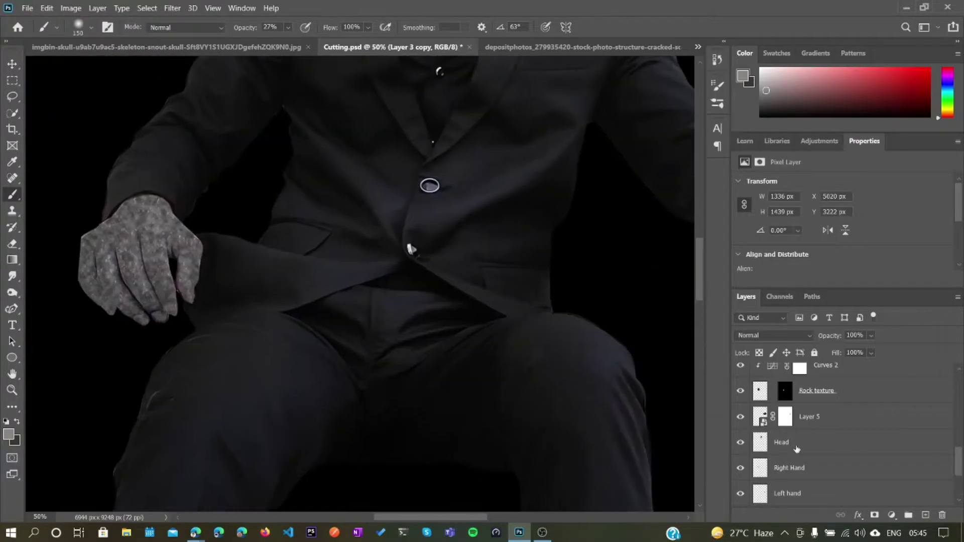
scroll(887, 441, "down", 1)
scroll(884, 442, "up", 2)
scroll(874, 447, "up", 2)
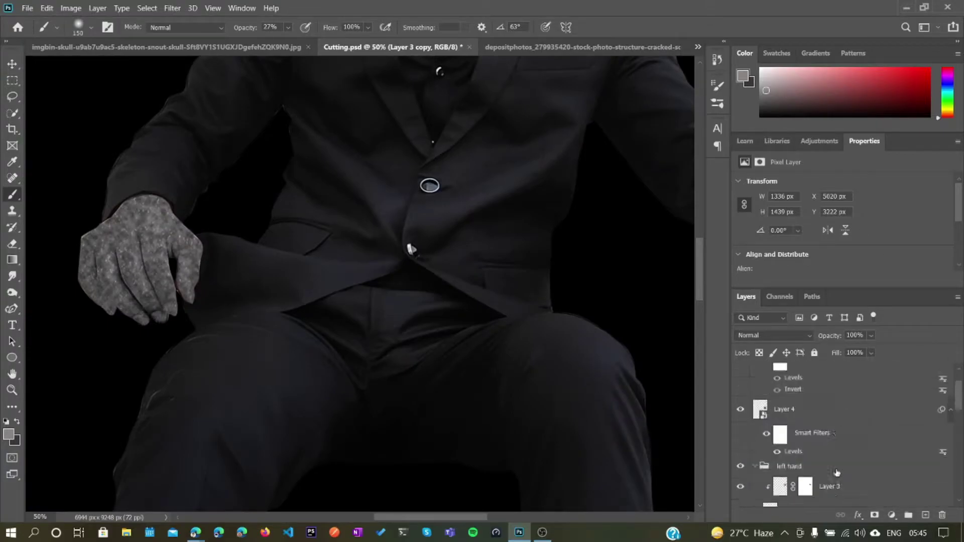
scroll(863, 451, "up", 2)
scroll(848, 459, "up", 1)
left_click(838, 464)
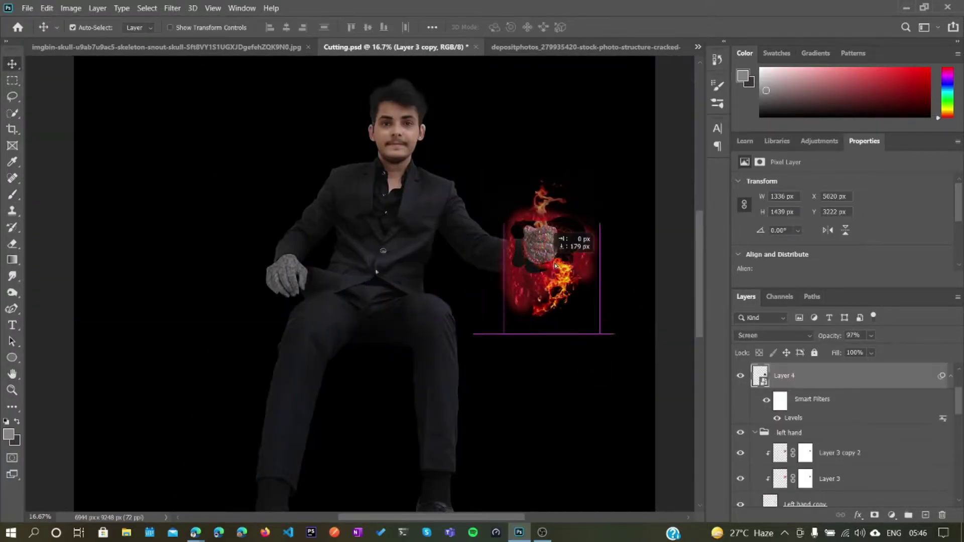
scroll(827, 466, "down", 4)
Step: Nudge, rotate and move the cracked glow layer over the hand and clip it there
left_click(816, 397)
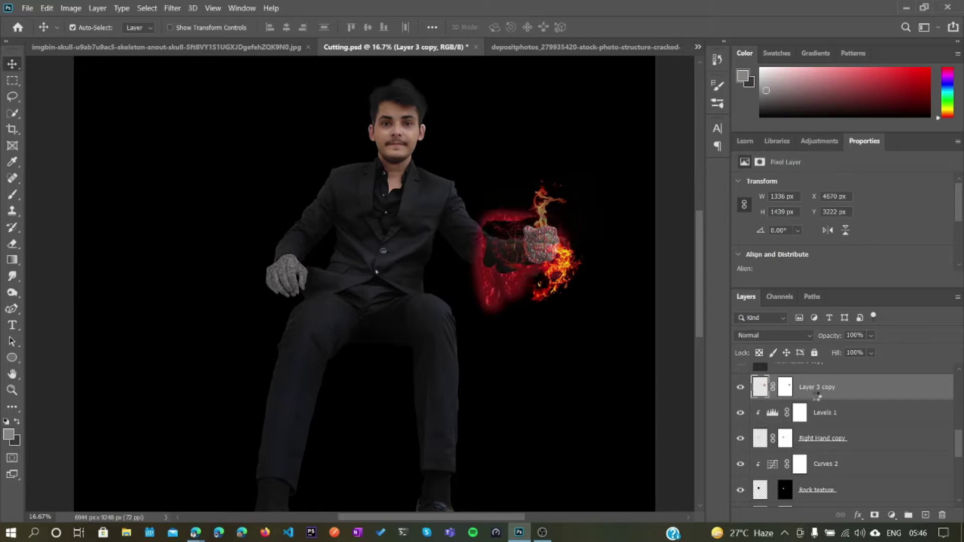
key("shift+Left")
key("shift+Left")
key("shift+Left")
key("shift+Left")
key("shift+Left")
key("shift+Left")
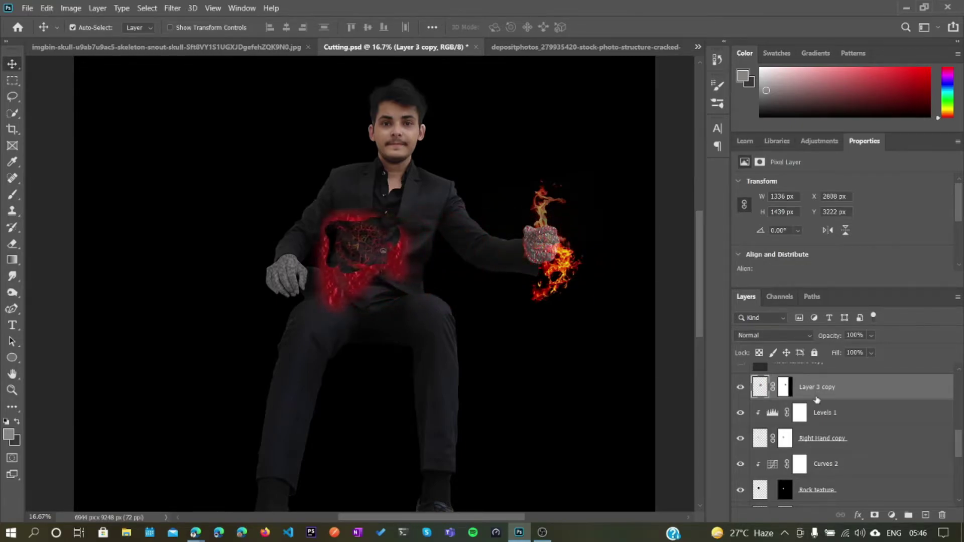
key("shift+Left")
key("shift+Left")
scroll(828, 406, "up", 1)
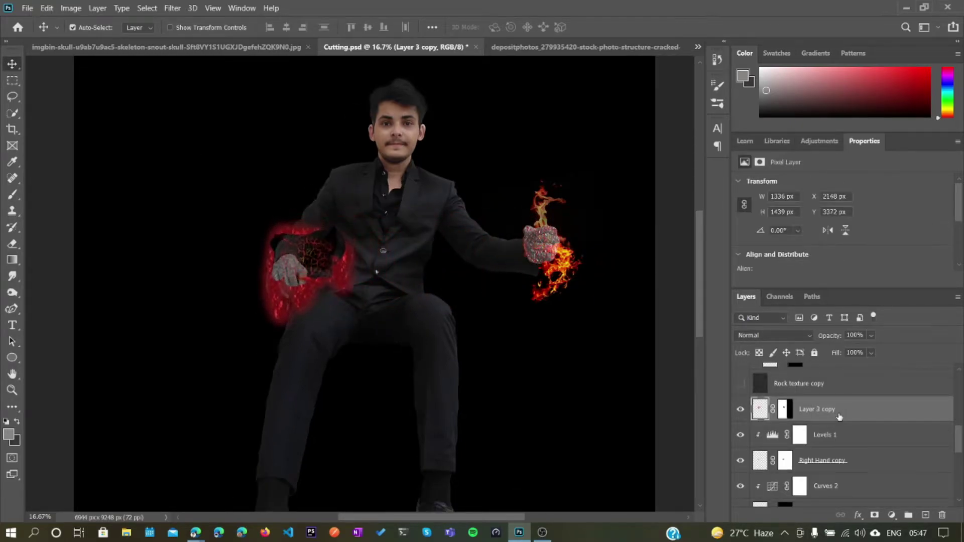
scroll(286, 276, "up", 4)
key("ctrl+t")
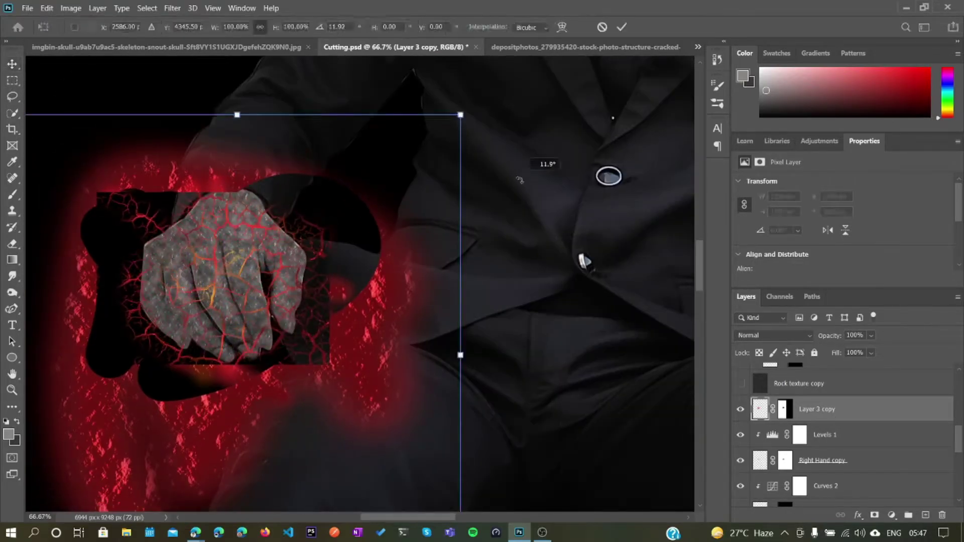
left_click_drag(552, 166, 583, 261)
left_click_drag(264, 265, 244, 244)
key("Return")
key("ctrl+alt+g")
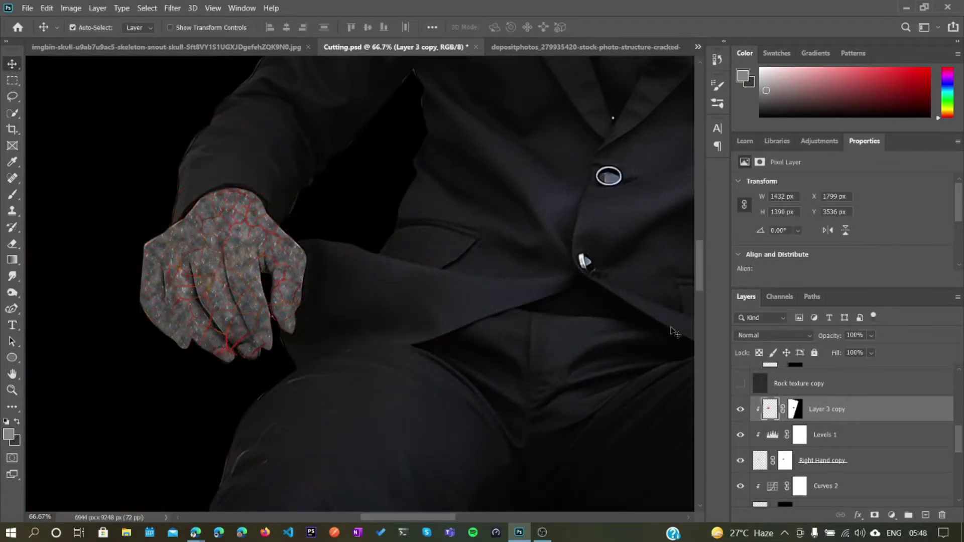
Step: Set a red brush colour and duplicate the cracked glow layer, unclipping the copy
key("b")
left_click(9, 434)
key("Return")
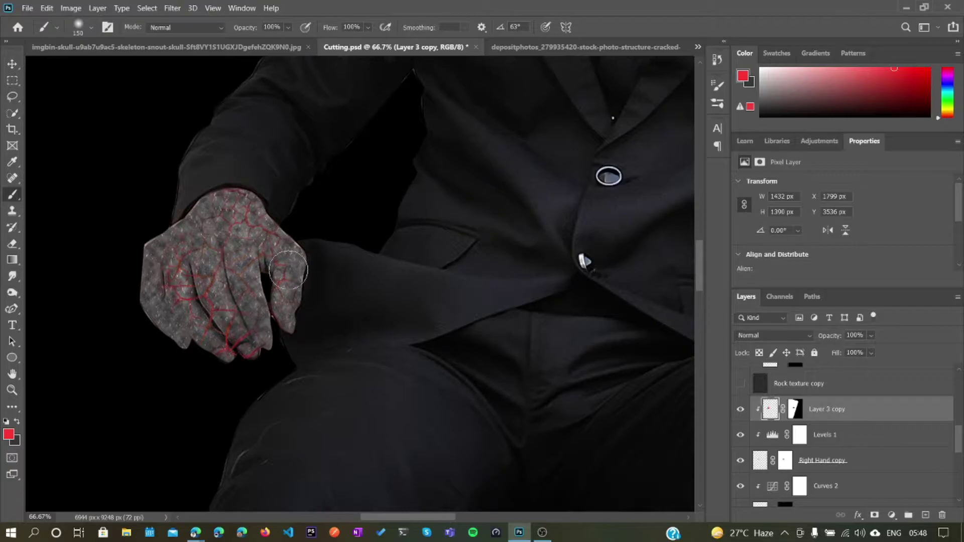
key("ctrl+j")
key("ctrl+alt+g")
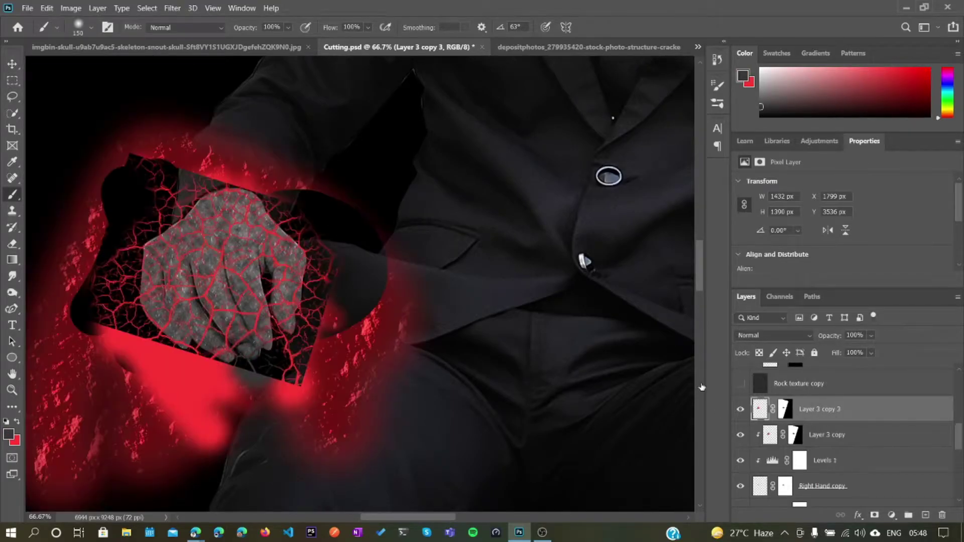
Step: Paint red and orange strokes on the glow and clip the copies below Right Hand copy
left_click_drag(140, 239, 391, 201)
left_click_drag(150, 326, 126, 75)
left_click(9, 435)
left_click(813, 301)
left_click(919, 105)
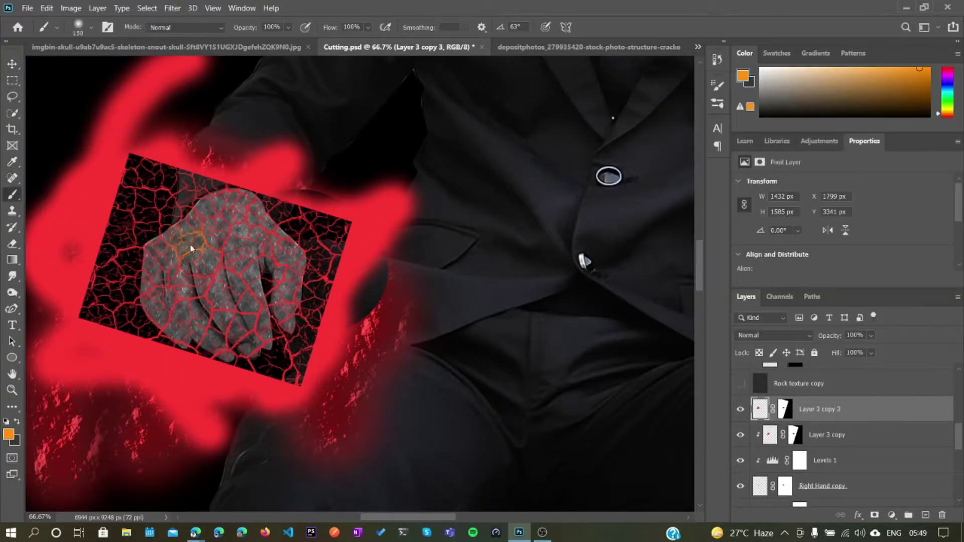
left_click(764, 422, "alt")
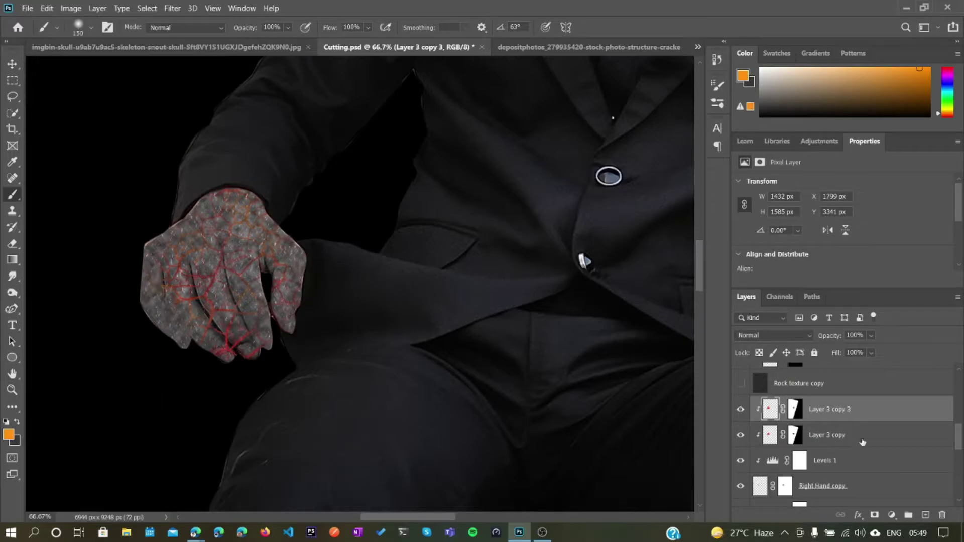
left_click_drag(862, 435, 829, 472)
Step: Clip Layer 3 copy 4 to the hand in Linear Light and warp it over the hand
key("ctrl+alt+g")
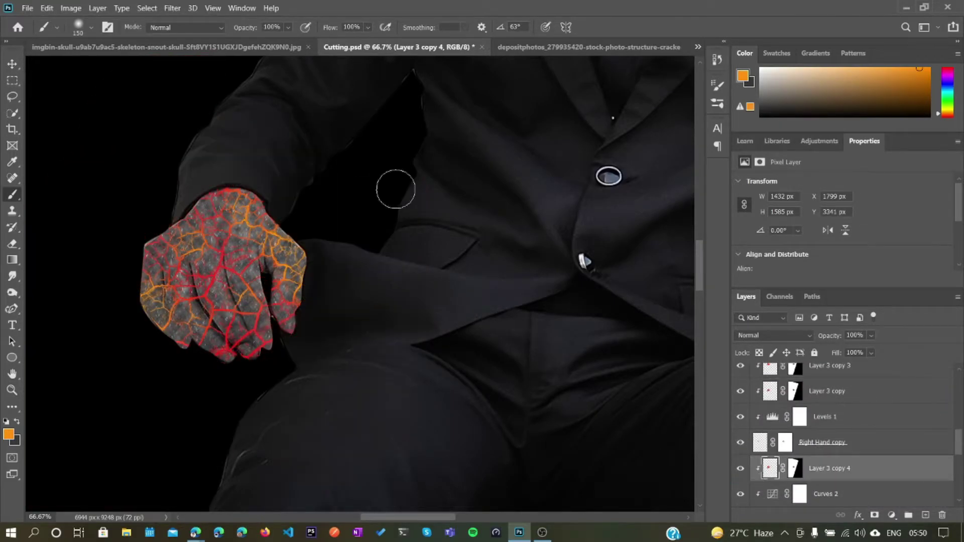
left_click(784, 335)
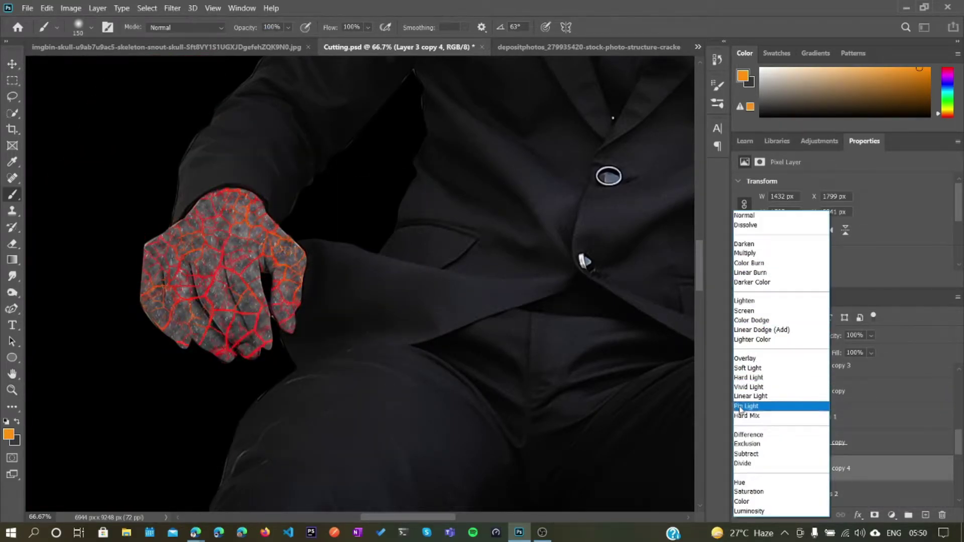
left_click(750, 396)
left_click(795, 468)
key("d")
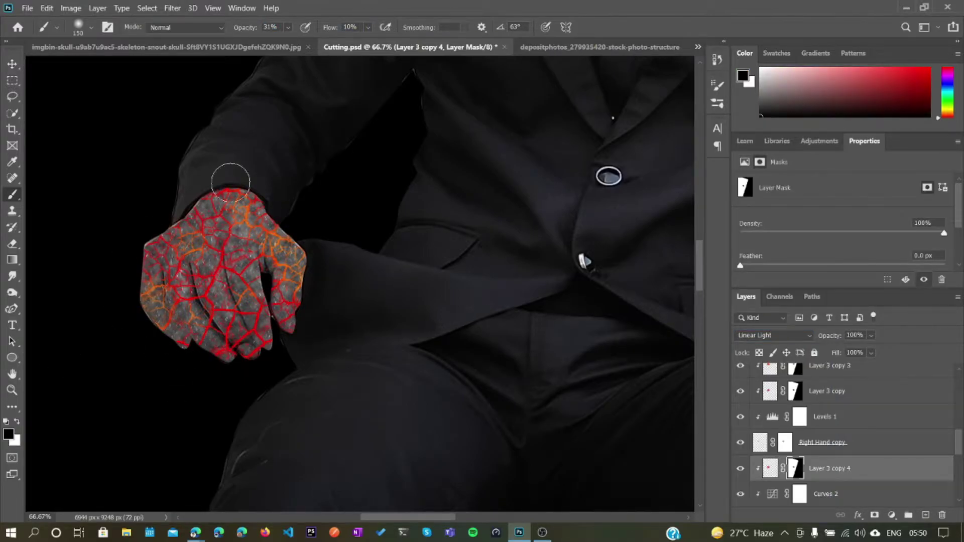
left_click(292, 332)
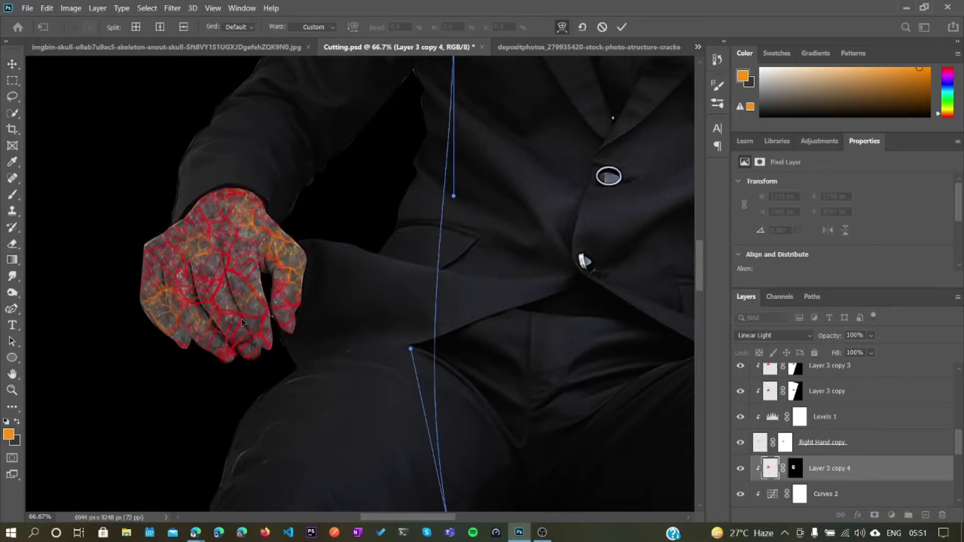
key("Return")
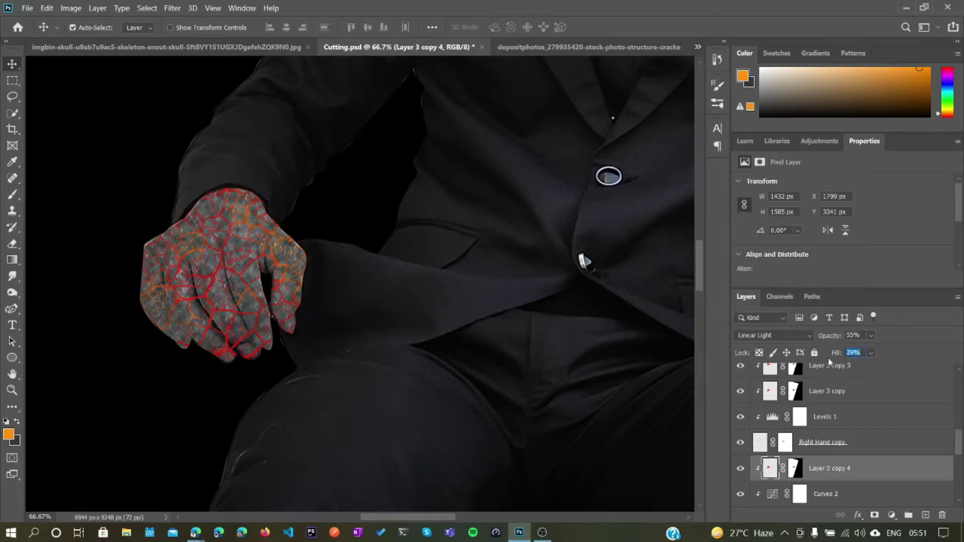
key("ctrl+minus")
key("ctrl+minus")
key("ctrl+minus")
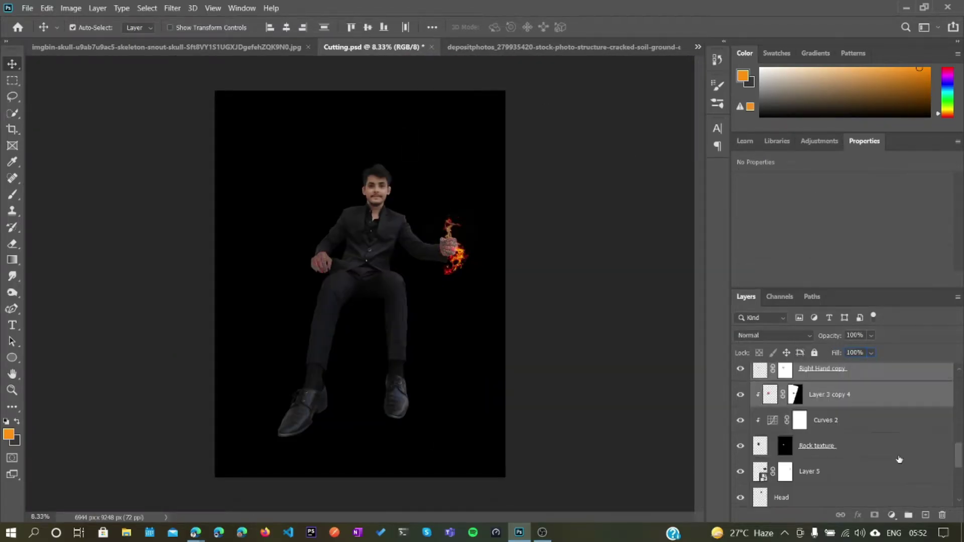
Step: Group and rename the hand layers, then close the cracked ground image without saving
key("ctrl+g")
double_click(784, 427)
key("Return")
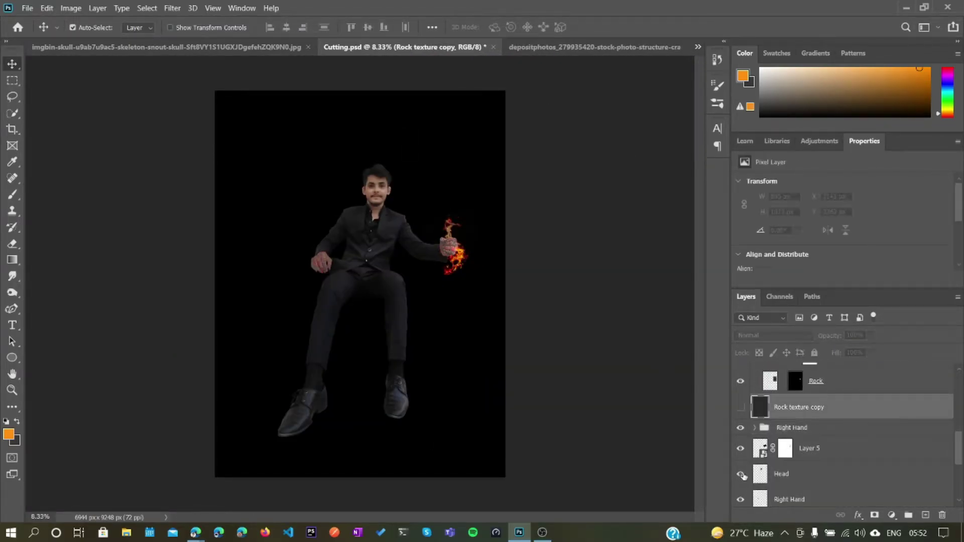
key("ctrl+Tab")
key("ctrl+w")
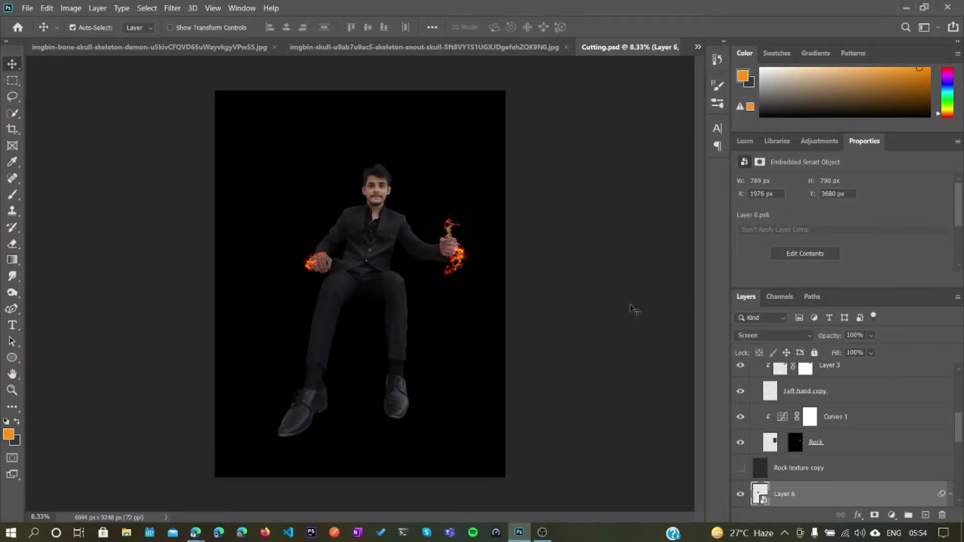
Step: Select the Rock texture copy layer in the Layers panel
left_click(809, 433)
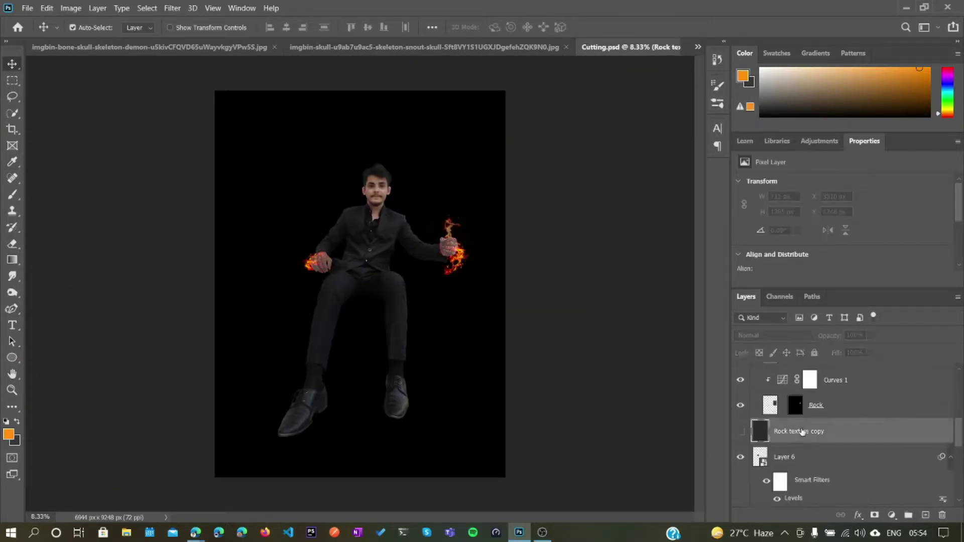
scroll(831, 466, "down", 5)
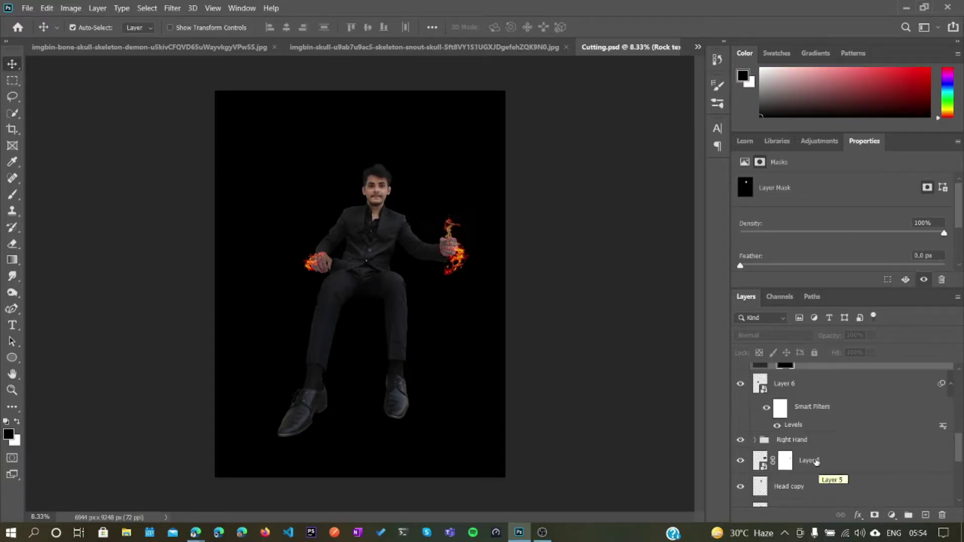
scroll(832, 467, "up", 5)
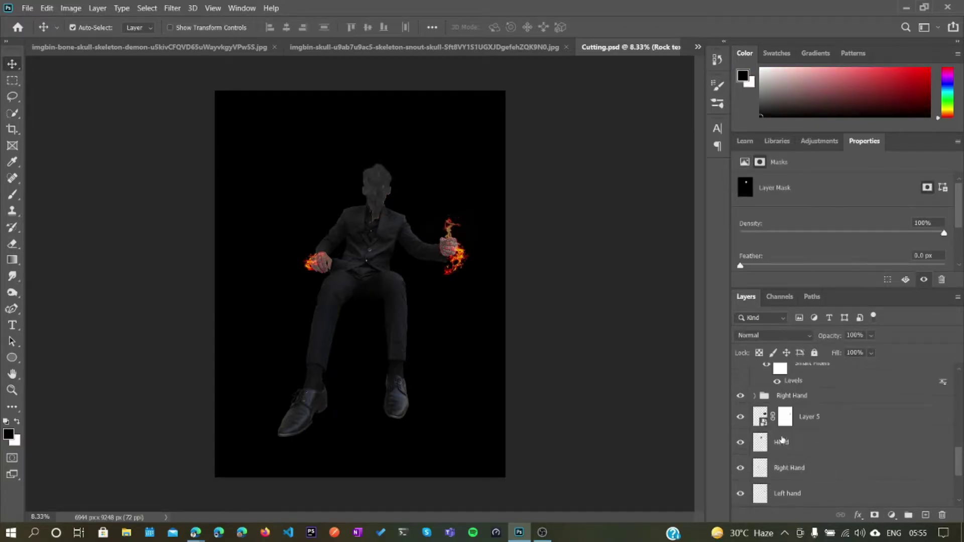
scroll(355, 286, "up", 3)
Step: Add a Curves 3 adjustment above Head copy with the white point dragged left
scroll(593, 274, "up", 2)
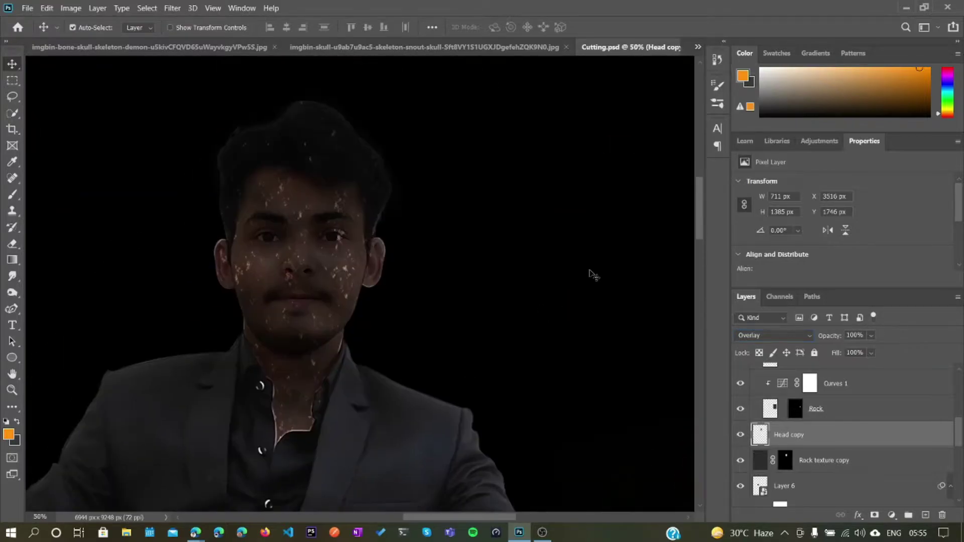
left_click(798, 145)
left_click(795, 169)
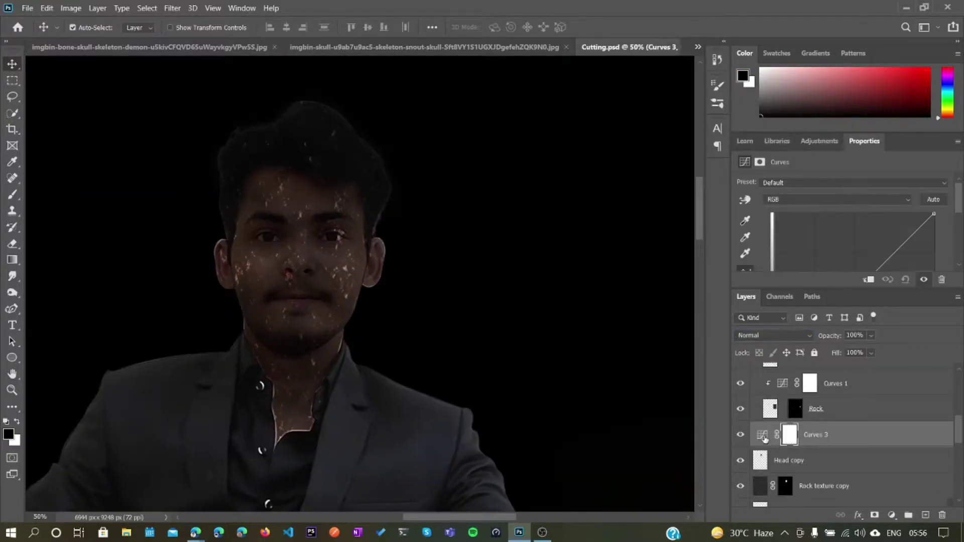
scroll(108, 231, "up", 1)
left_click_drag(934, 213, 894, 213)
Step: Set Head copy to Overlay and move Layer 3 copy 5 above Curves 3
left_click(829, 461)
left_click(774, 336)
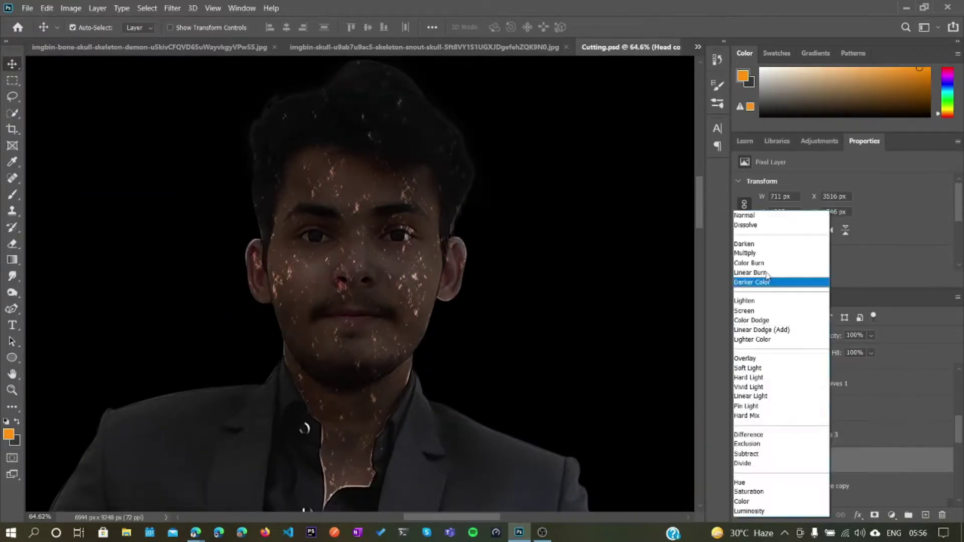
left_click(765, 361)
left_click(834, 434)
scroll(352, 281, "down", 1)
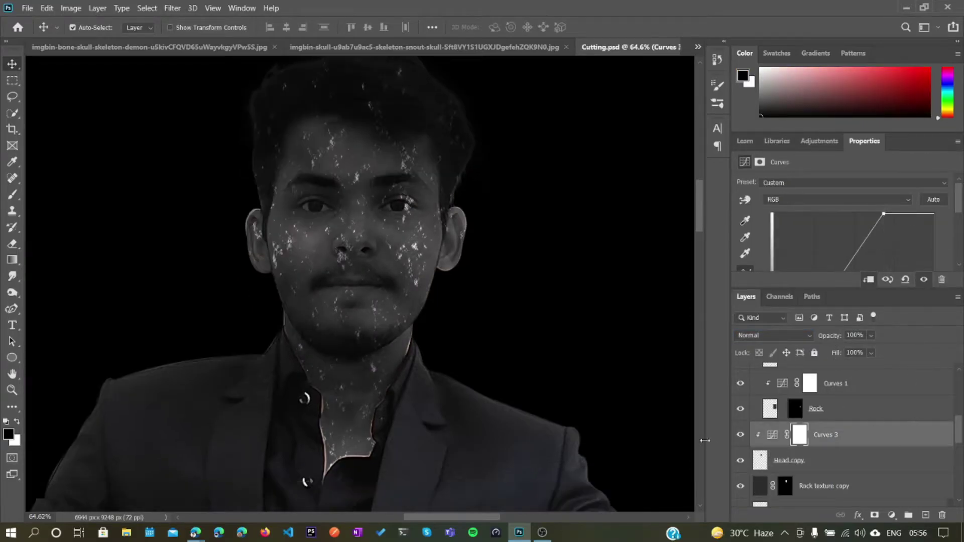
scroll(917, 422, "down", 5)
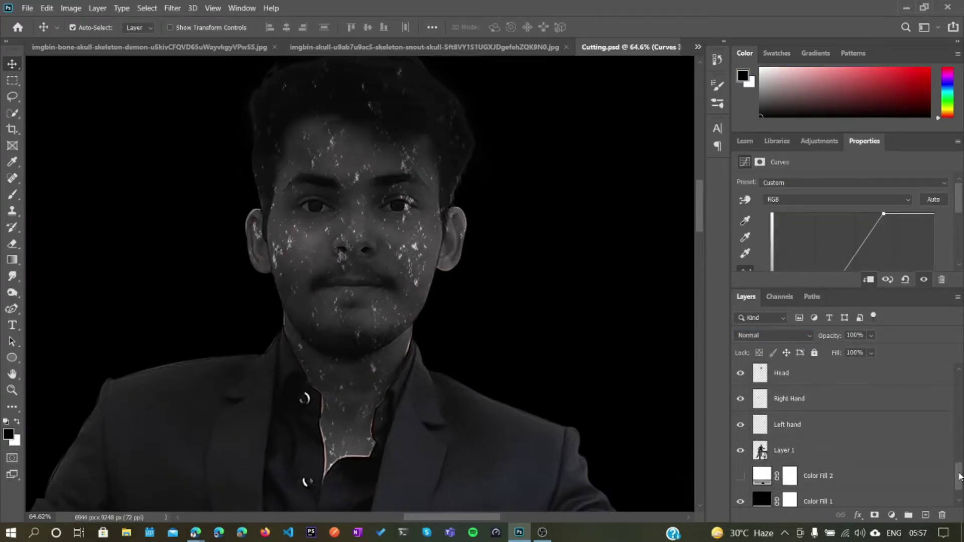
left_click_drag(959, 476, 959, 442)
left_click_drag(829, 437, 817, 370)
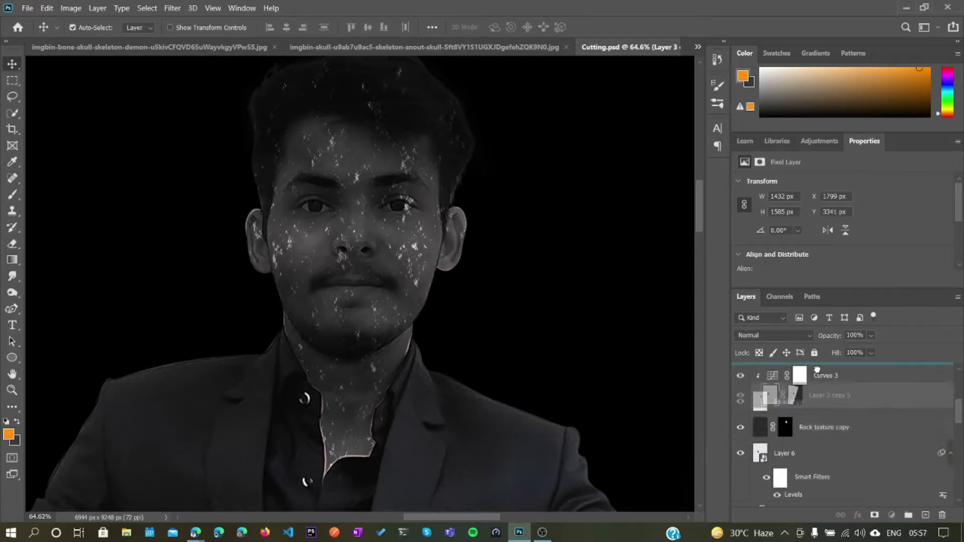
Step: Move, rotate and enlarge the red cracked texture so it covers the face
key("ctrl+minus")
key("ctrl+minus")
key("ctrl+minus")
mouse_move(193, 457)
left_mouse_down()
mouse_move(183, 274)
mouse_move(370, 271)
left_mouse_up()
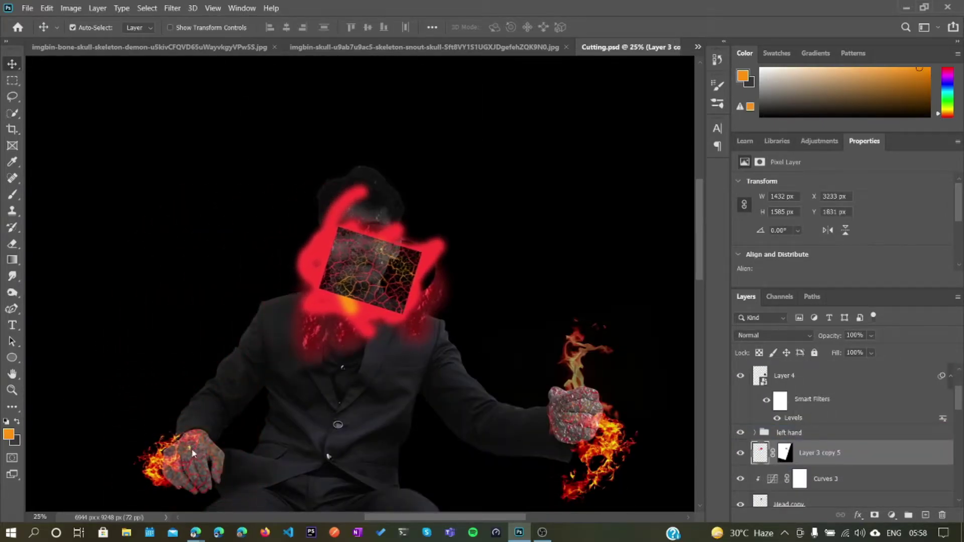
key("ctrl+t")
mouse_move(462, 112)
left_mouse_down()
mouse_move(496, 280)
mouse_move(437, 210)
left_mouse_up()
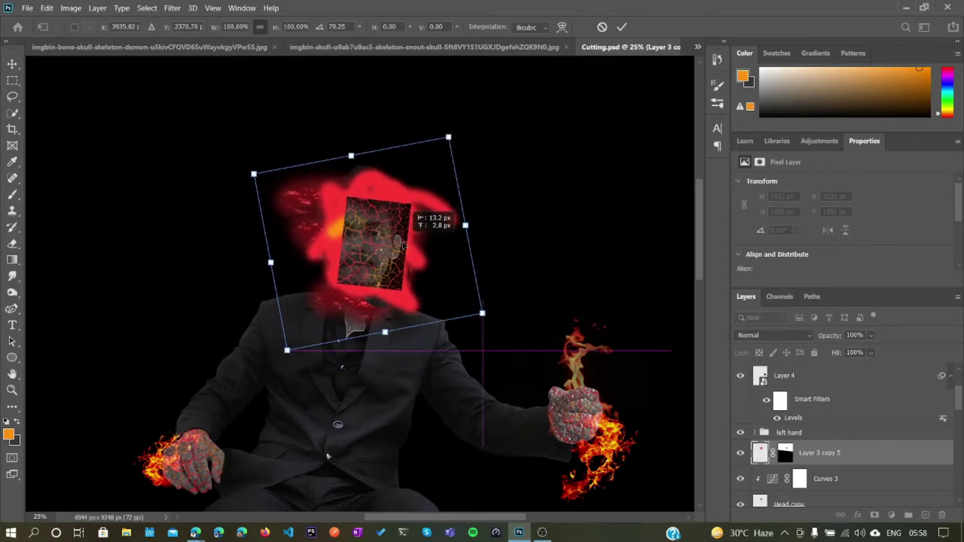
left_click(625, 30)
key("ctrl+t")
left_click_drag(389, 150, 387, 92)
left_click_drag(482, 226, 507, 211)
key("Return")
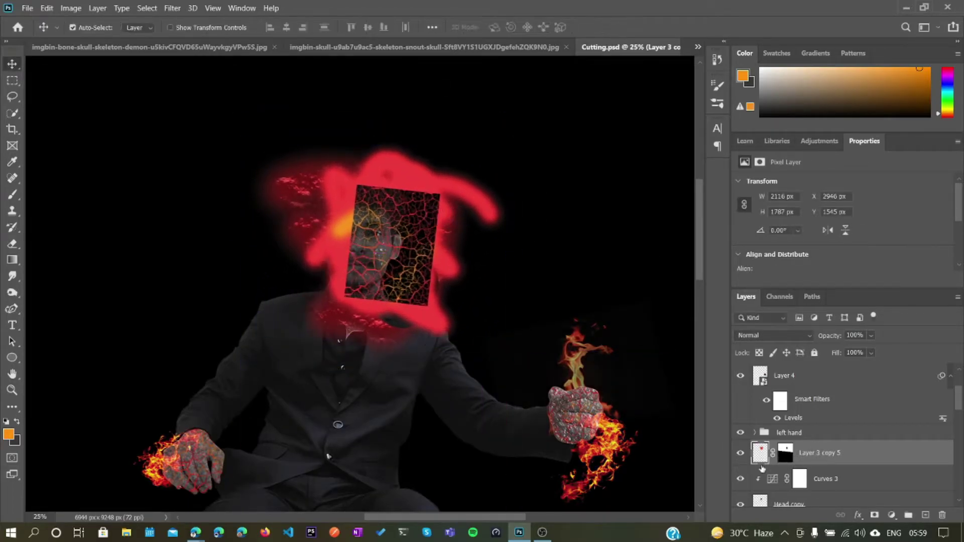
Step: Put Layer 3 copy 5 below Head copy in Normal mode, clipped to Rock texture copy, and target its mask
left_click_drag(763, 468, 772, 438)
left_click(774, 335)
left_click(753, 215)
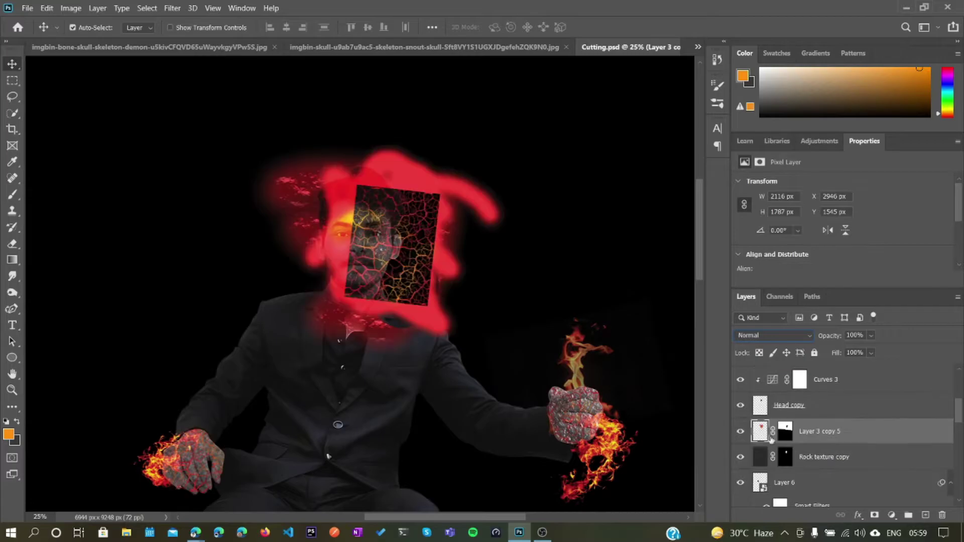
left_click(761, 442, "alt")
key("d")
left_click(796, 431)
key("b")
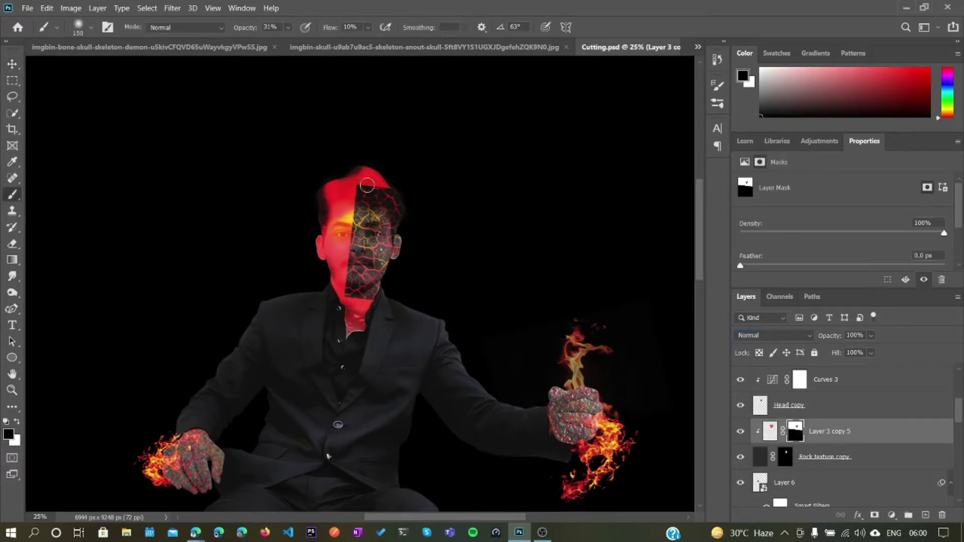
Step: Paint black on the crack layer's mask to clean up the overlay on the face
key("ctrl+1")
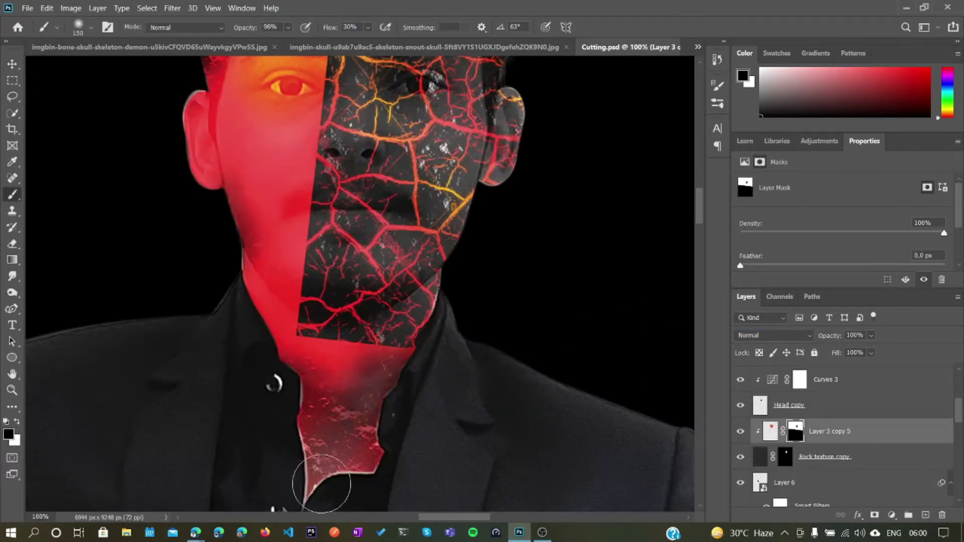
scroll(321, 484, "up", 5)
scroll(216, 254, "down", 2)
left_click_drag(291, 280, 300, 430)
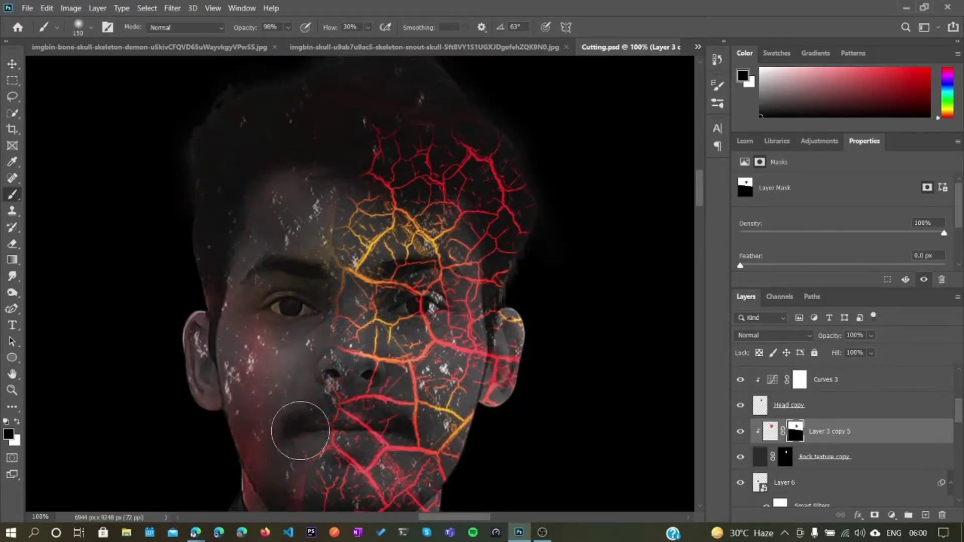
scroll(300, 431, "down", 2)
scroll(424, 235, "up", 1)
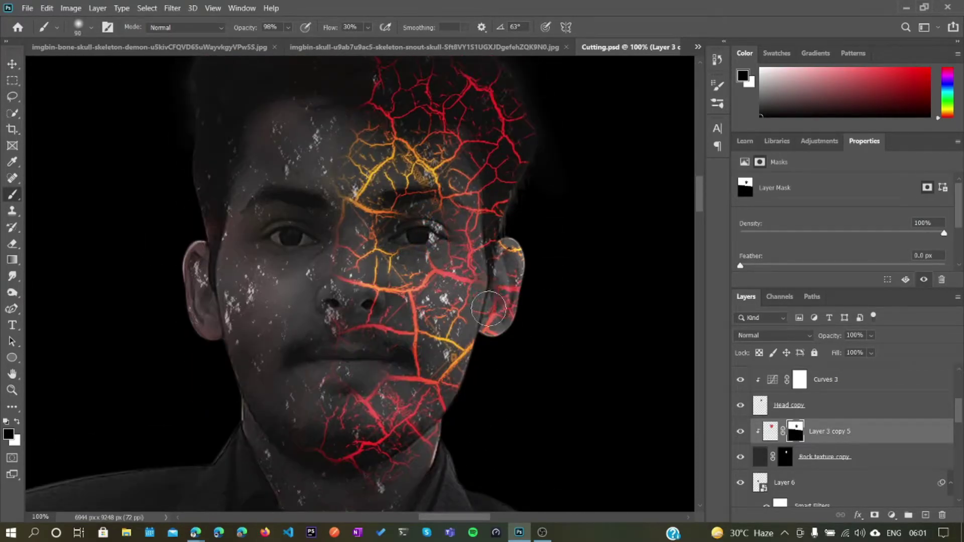
scroll(376, 123, "up", 2)
key("ctrl+minus")
key("ctrl+minus")
key("ctrl+minus")
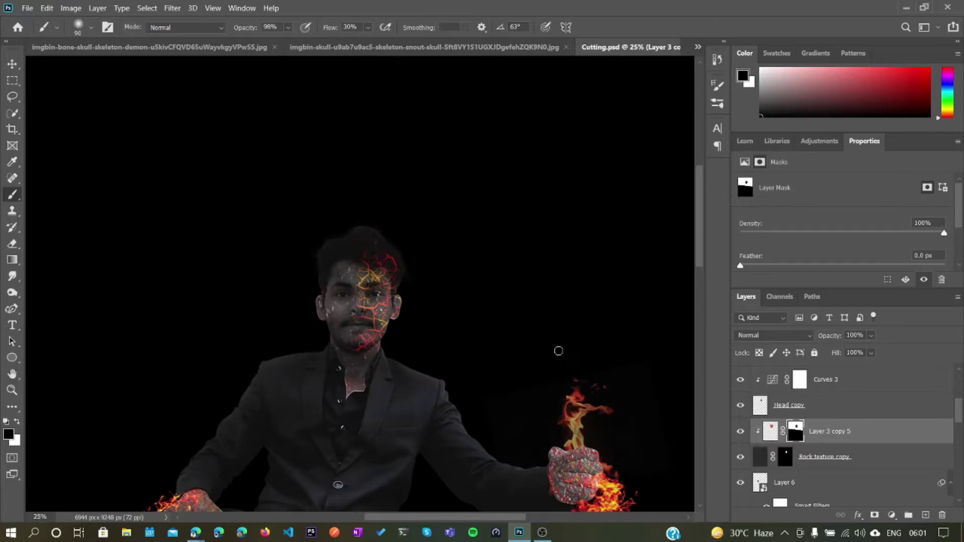
scroll(841, 434, "up", 3)
Step: Duplicate the crack overlay layer and select it together with Curves 3 and Head copy
left_click(838, 455)
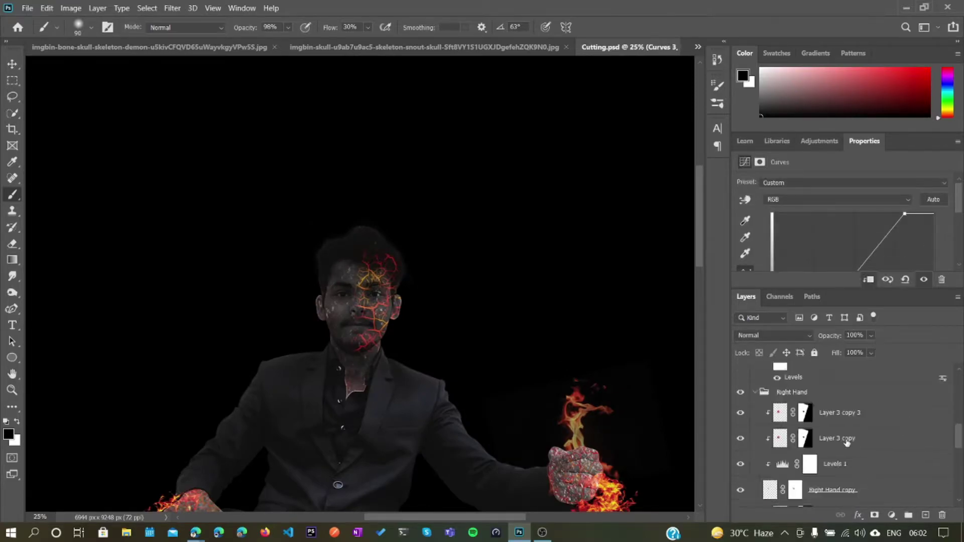
left_click(829, 504)
key("ctrl+j")
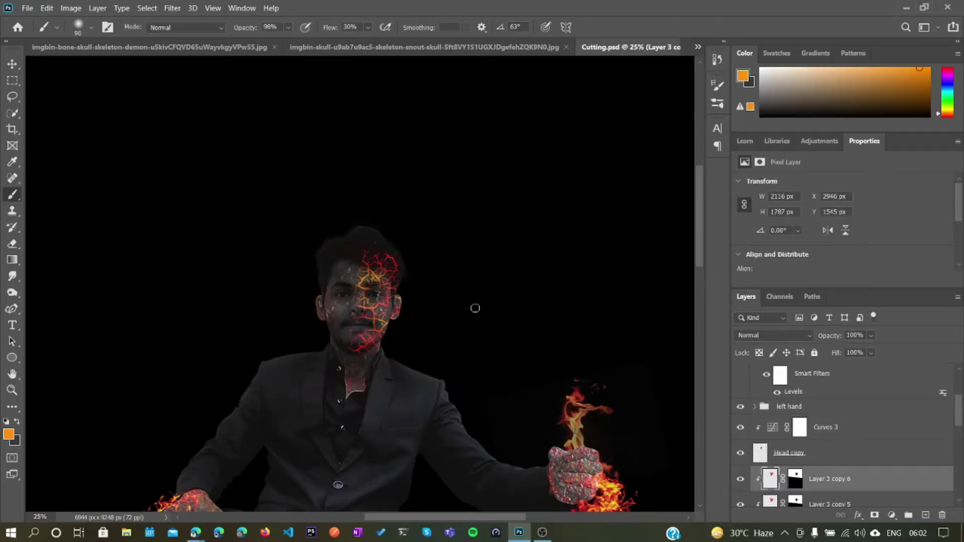
key("b")
key("d")
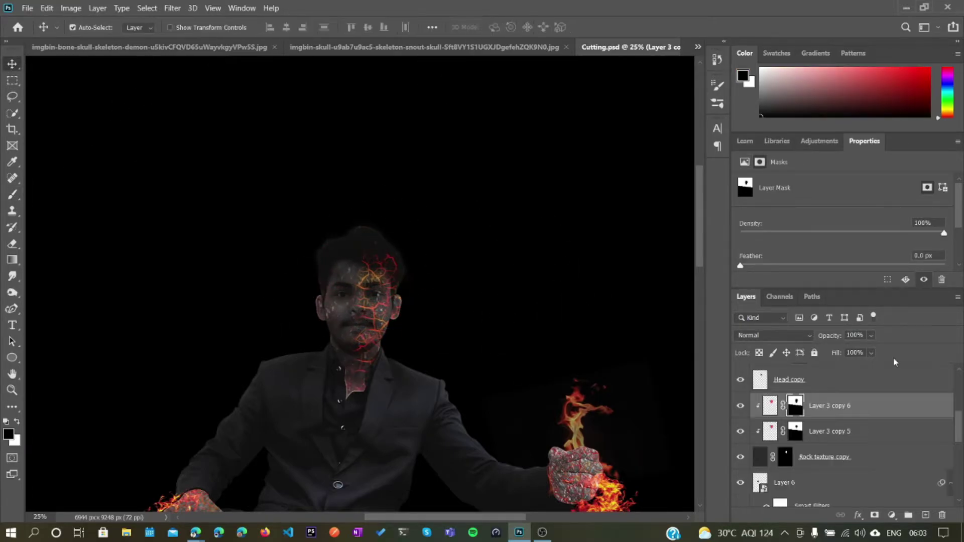
left_click(872, 431, "shift")
Step: Group the three selected head layers and name the group Head
key("ctrl+g")
double_click(785, 430)
type("Head")
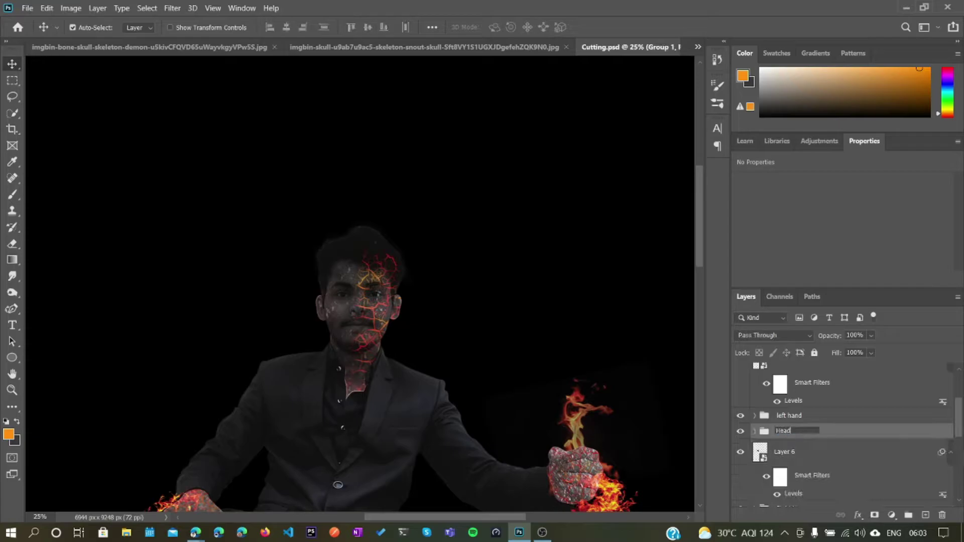
Step: Cycle through the open documents and open the fire images
key("ctrl+shift+Tab")
key("ctrl+Tab")
key("ctrl+Tab")
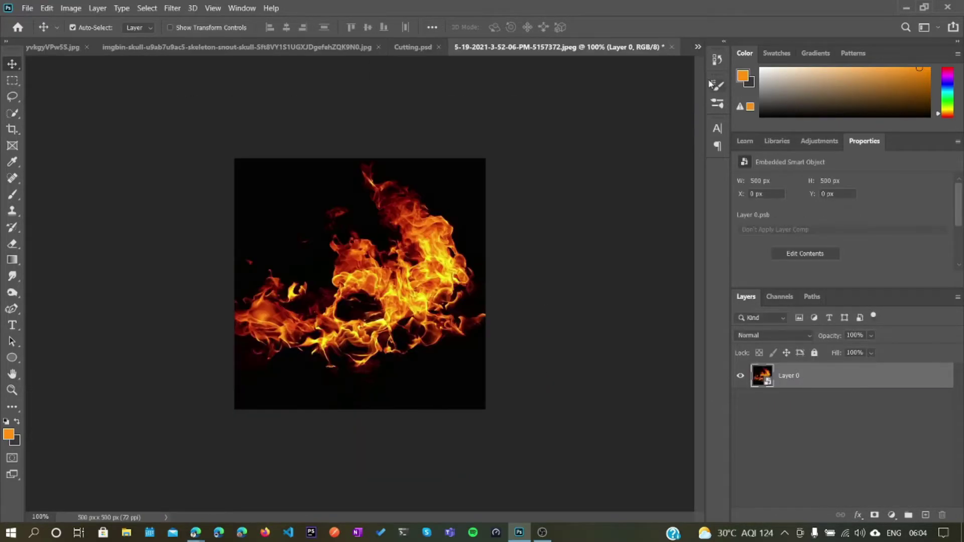
key("ctrl+Tab")
key("ctrl+o")
key("Return")
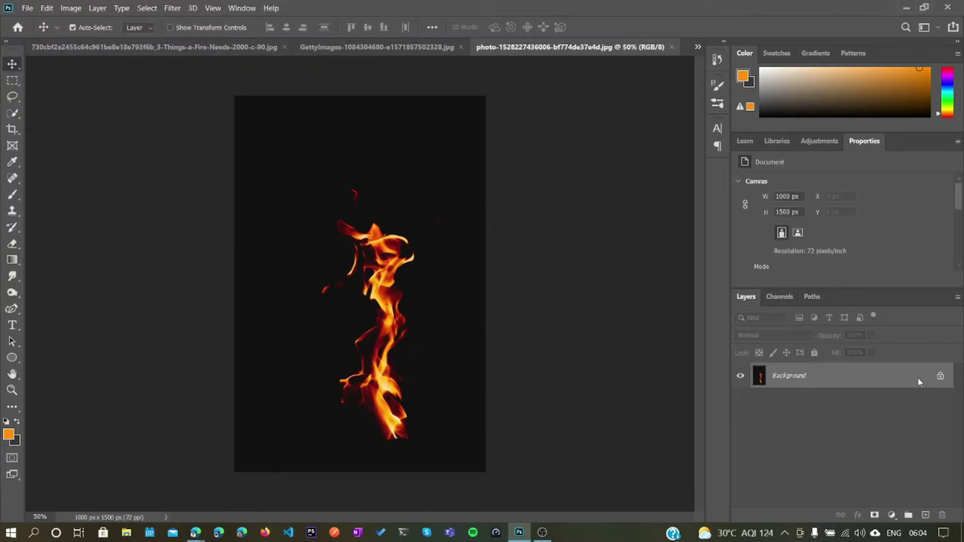
Step: Bring a flame into Cutting.psd, blend it with Screen, and darken it with a clipped Levels
mouse_move(392, 327)
left_mouse_down()
mouse_move(411, 296)
mouse_move(396, 271)
left_mouse_up()
left_click(774, 335)
left_click(753, 308)
left_click(819, 141)
left_click(780, 170)
left_click_drag(772, 254, 800, 258)
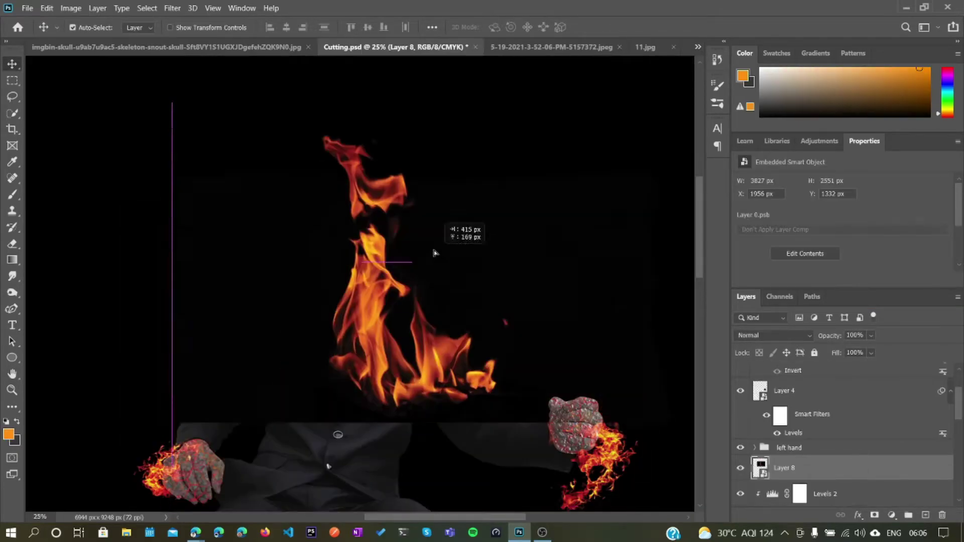
Step: Fit the flames over the head in Screen mode and paint Layer 7's mask to blend them
key("Return")
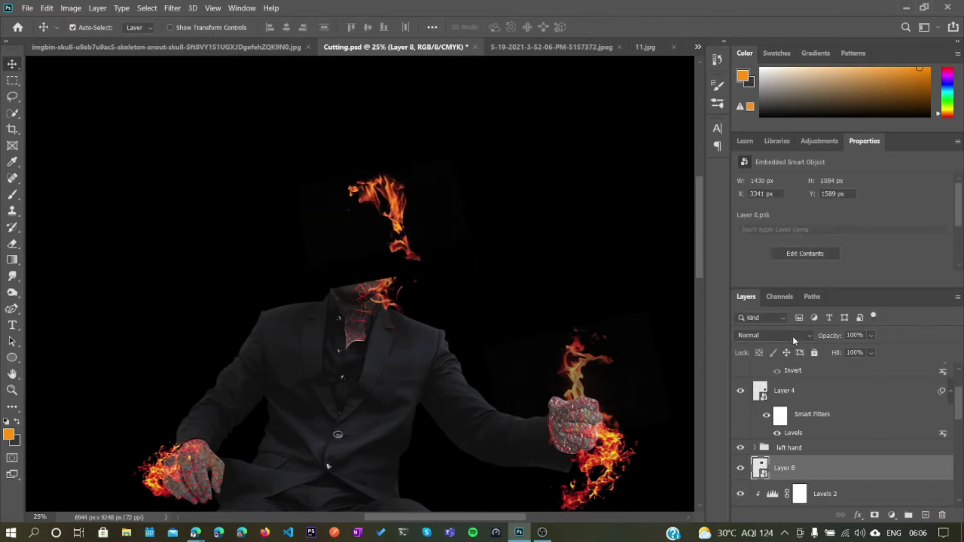
key("alt+shift+s")
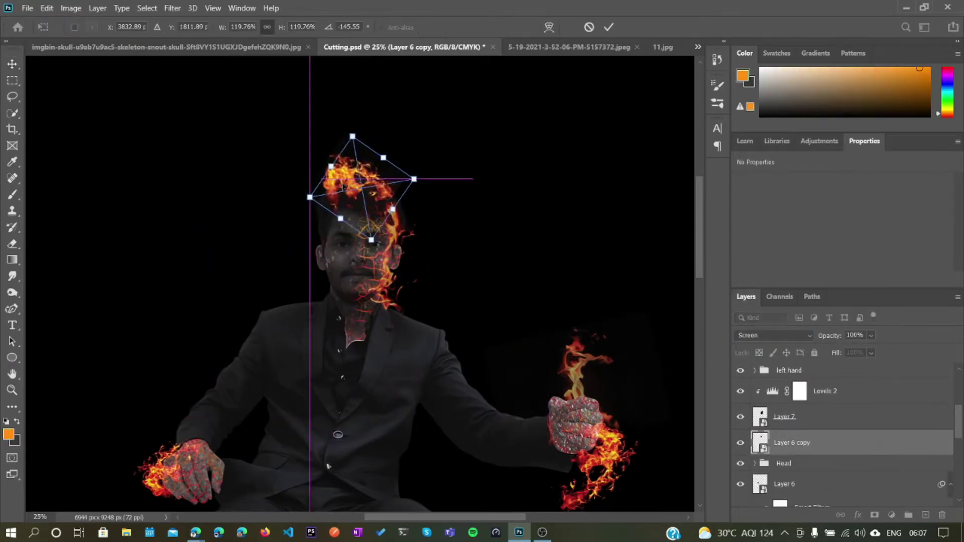
left_click(609, 27)
left_click(461, 226)
key("d")
key("b")
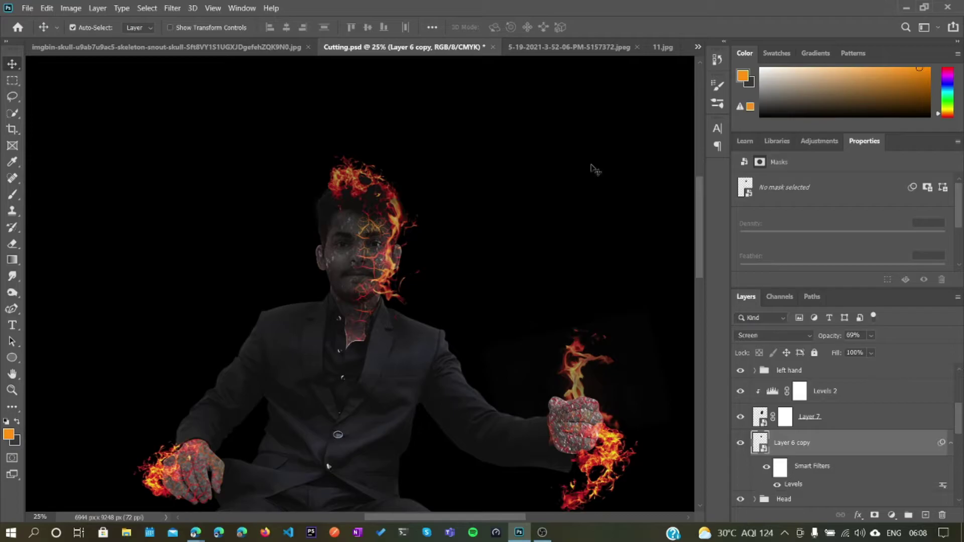
scroll(612, 351, "down", 5)
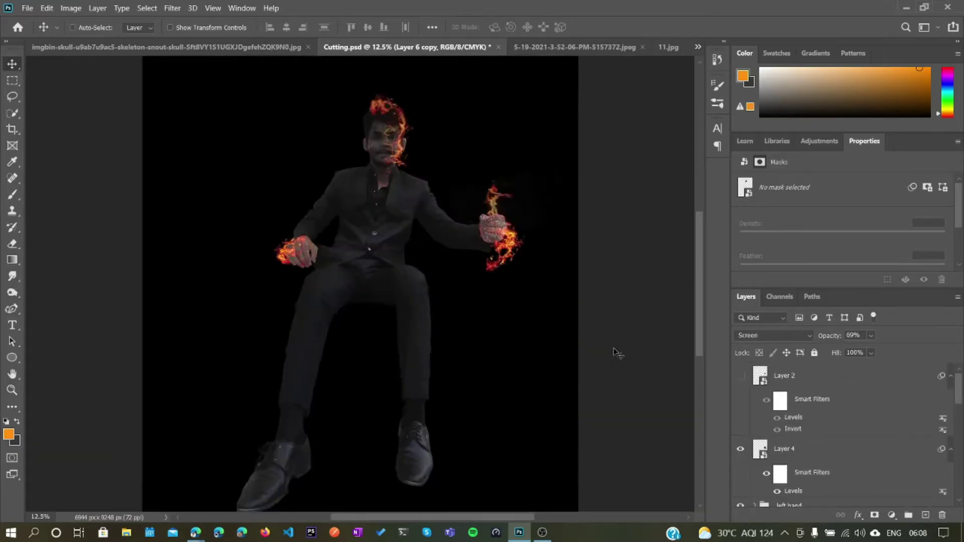
scroll(618, 354, "up", 1)
scroll(537, 332, "up", 5)
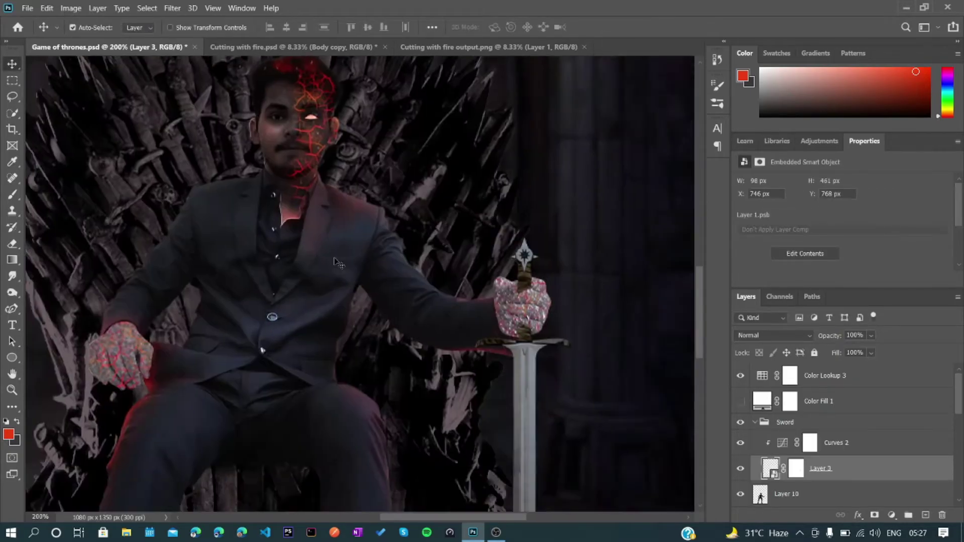
Step: Paint on Layer 3's mask with the default colours and toggle Color Lookup 3 to compare
key("ctrl+backslash")
key("d")
key("b")
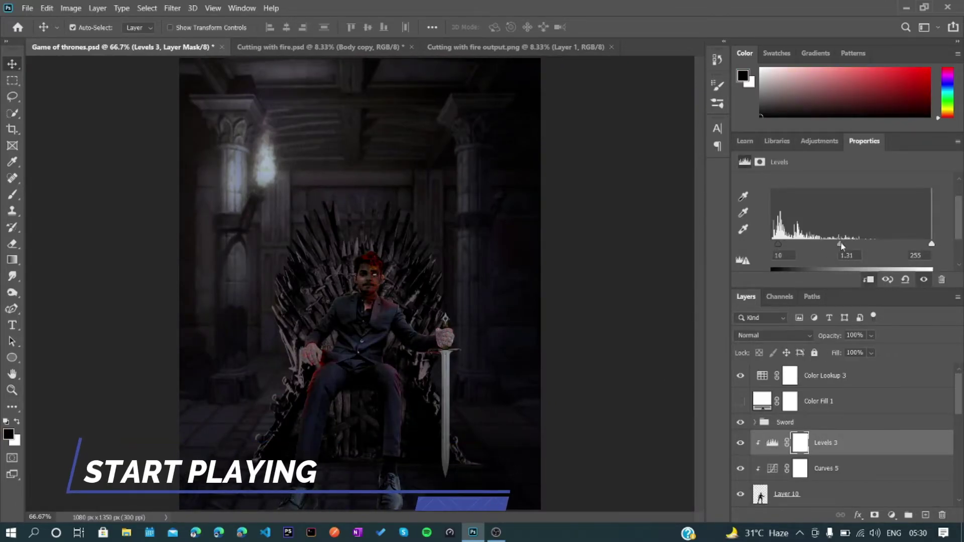
scroll(848, 245, "down", 2)
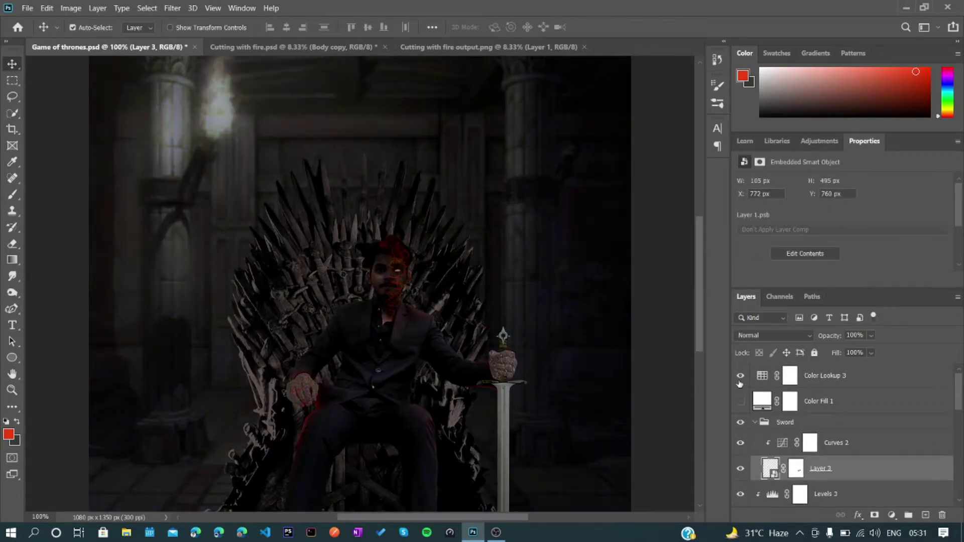
left_click(740, 377)
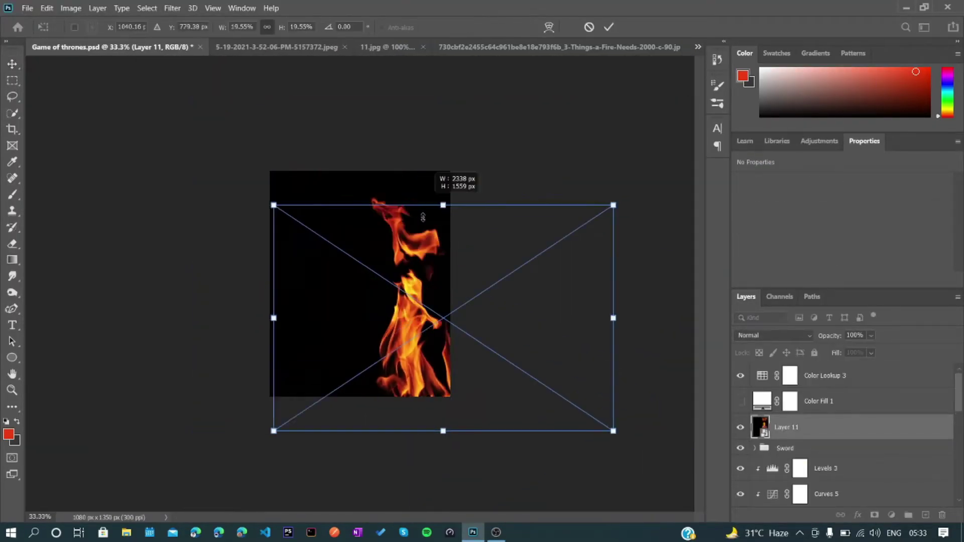
Step: Screen the placed flame, shrink and rotate it onto the sword, and switch it to a dodge blend
key("Return")
key("shift+alt+s")
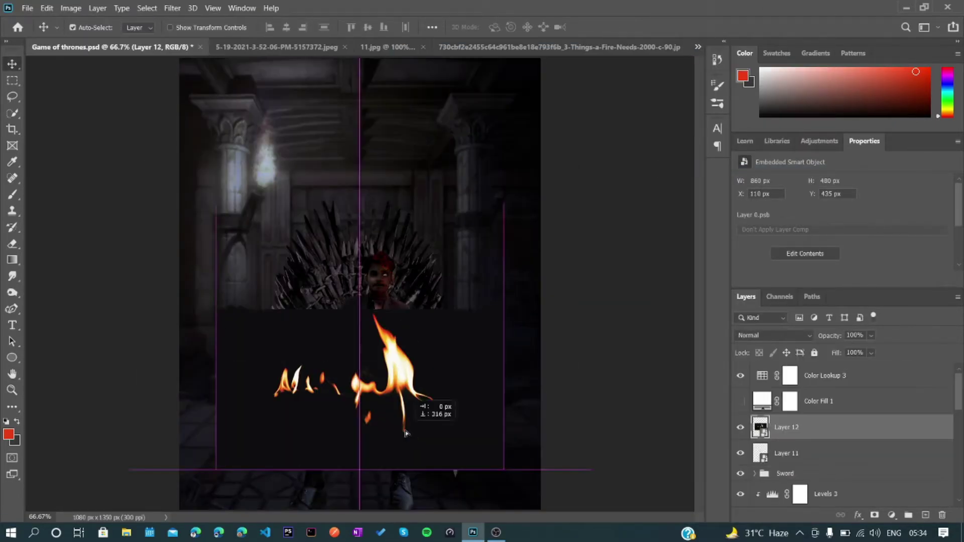
left_click_drag(374, 322, 495, 328)
key("Return")
left_click(774, 335)
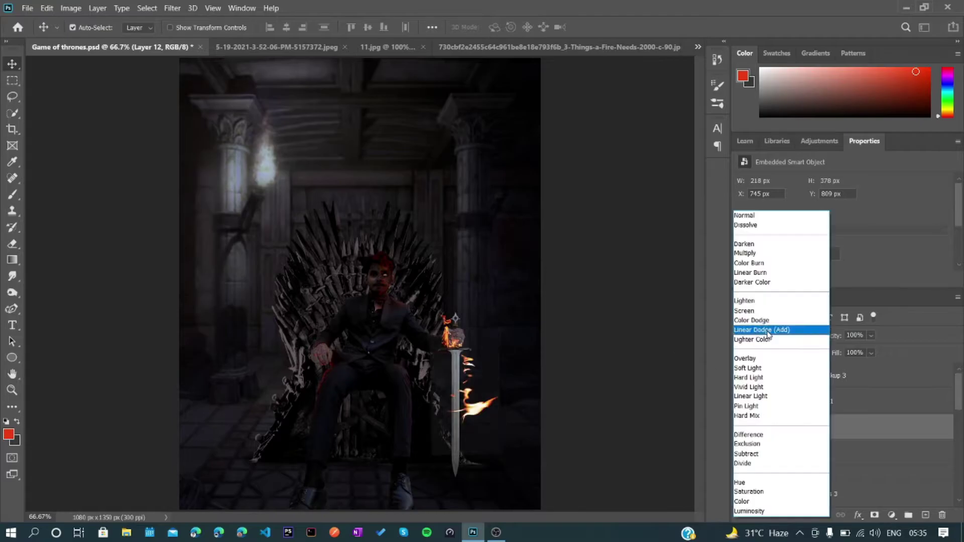
Step: Resize the Layer 12 flame, then switch to the 11.jpg and flames image documents
key("ctrl+t")
key("Return")
left_click(698, 48)
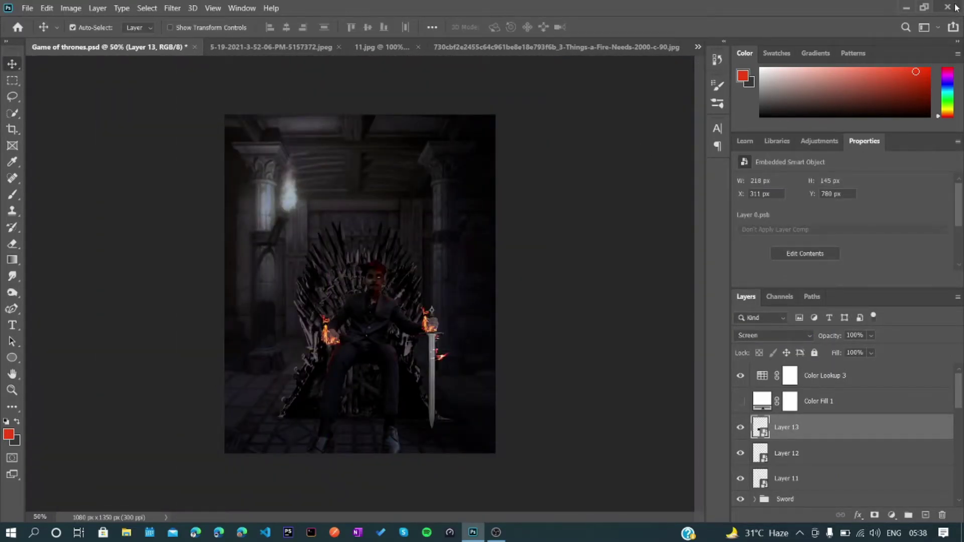
left_click(556, 46)
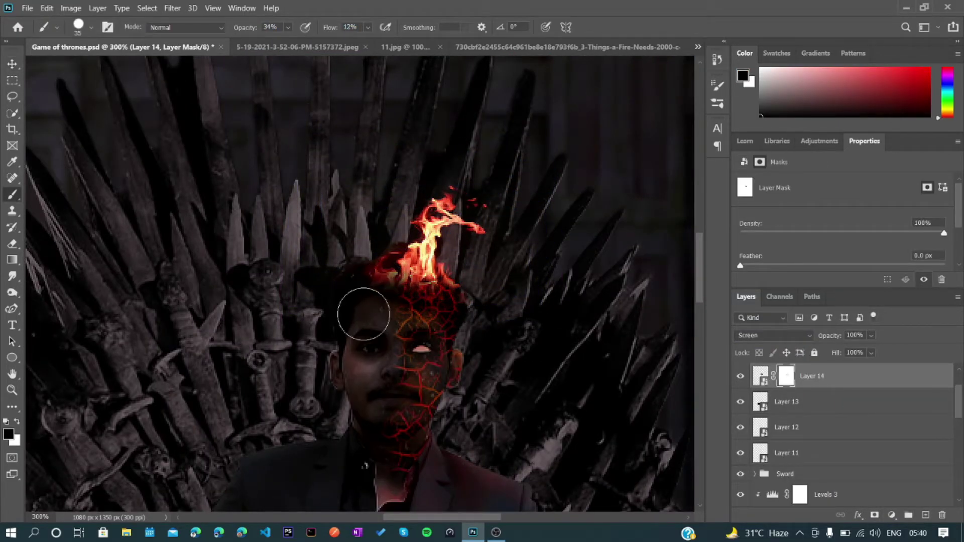
Step: Move and flip a flame onto the right hand, show Layer 12 copy at 33%, and warp the face flame
key("ctrl+1")
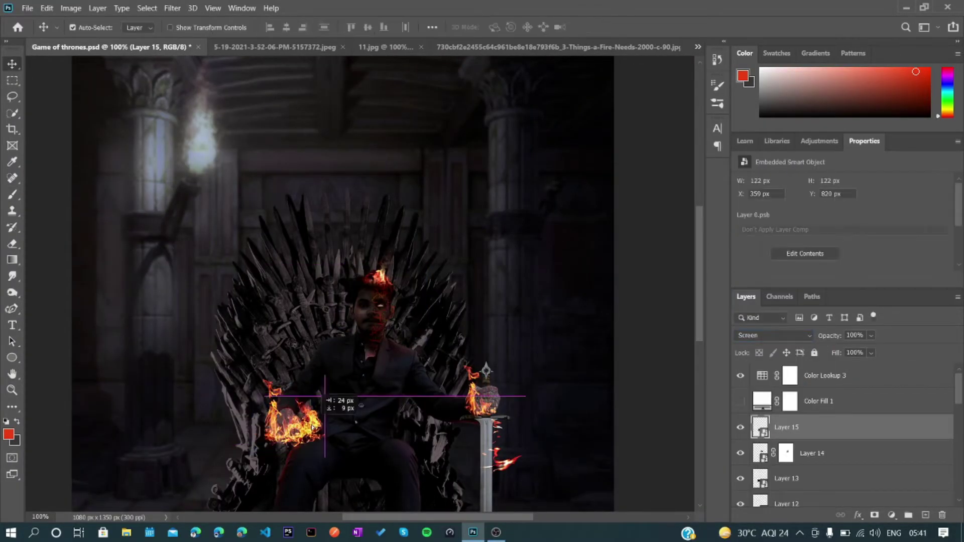
left_click_drag(313, 427, 524, 418)
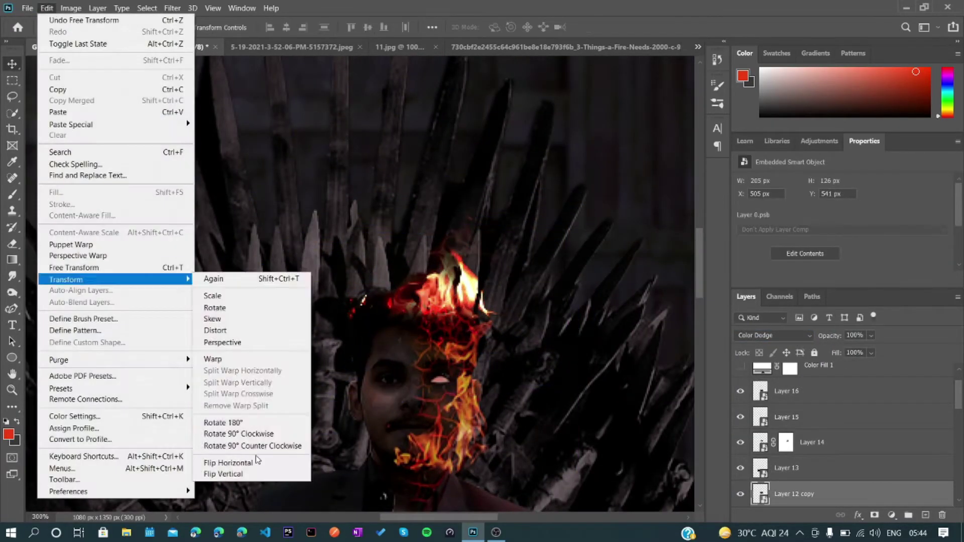
left_click(255, 462)
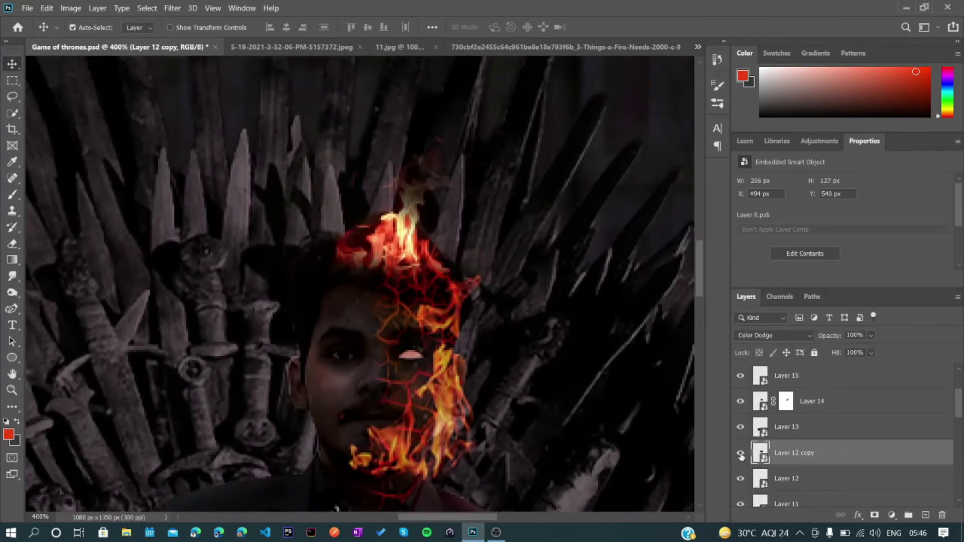
left_click(741, 456)
key("3")
key("3")
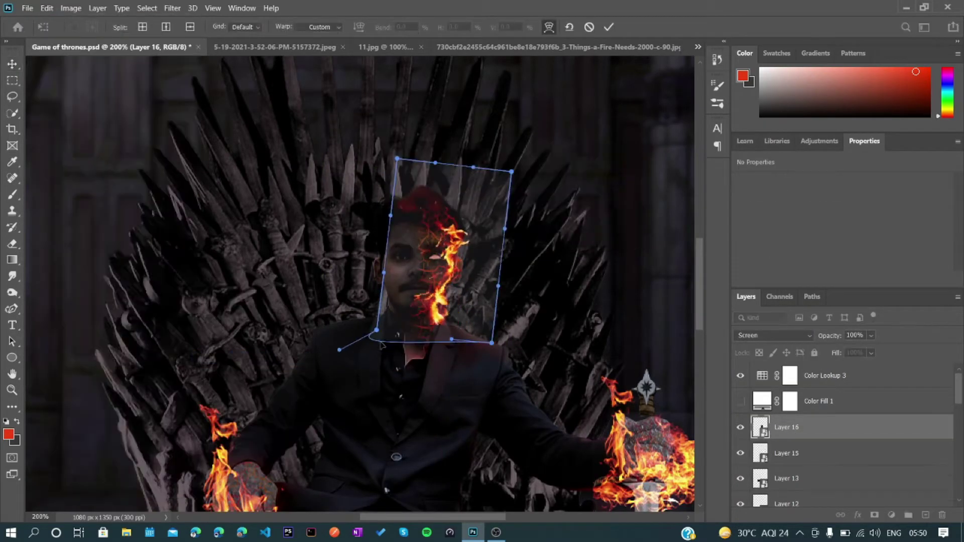
key("Return")
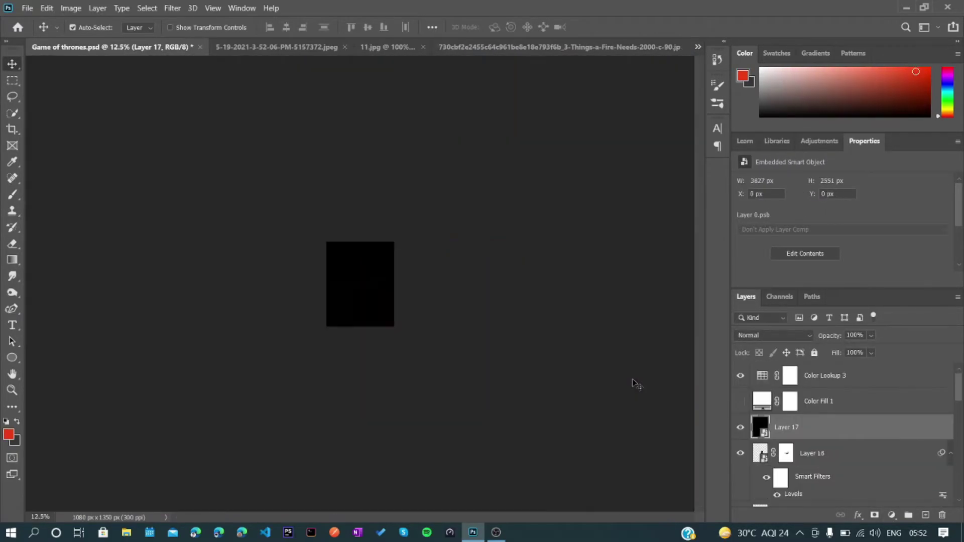
Step: Shrink the Layer 17 flame and position it on top of the head
left_click_drag(327, 157, 403, 248)
key("Return")
left_click(47, 8)
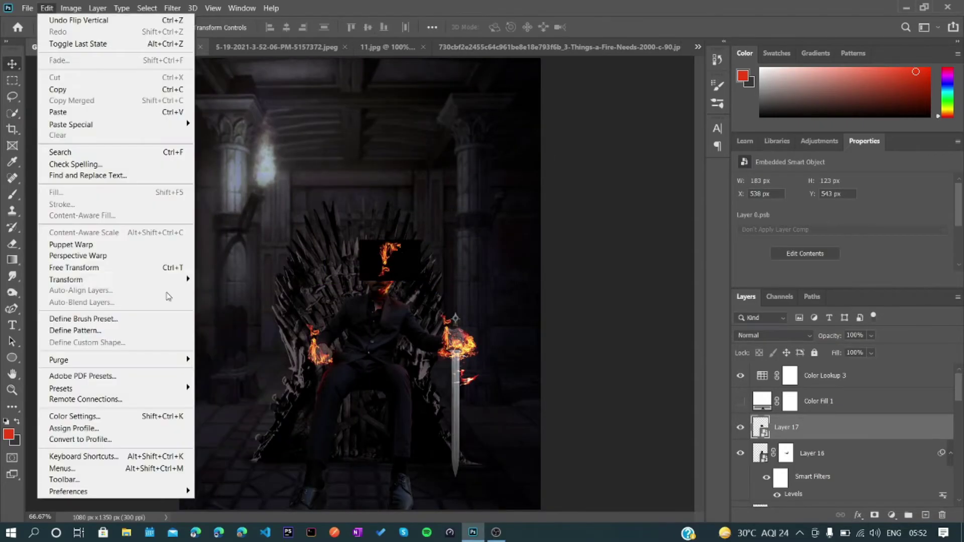
scroll(387, 261, "up", 5)
left_click_drag(396, 300, 399, 305)
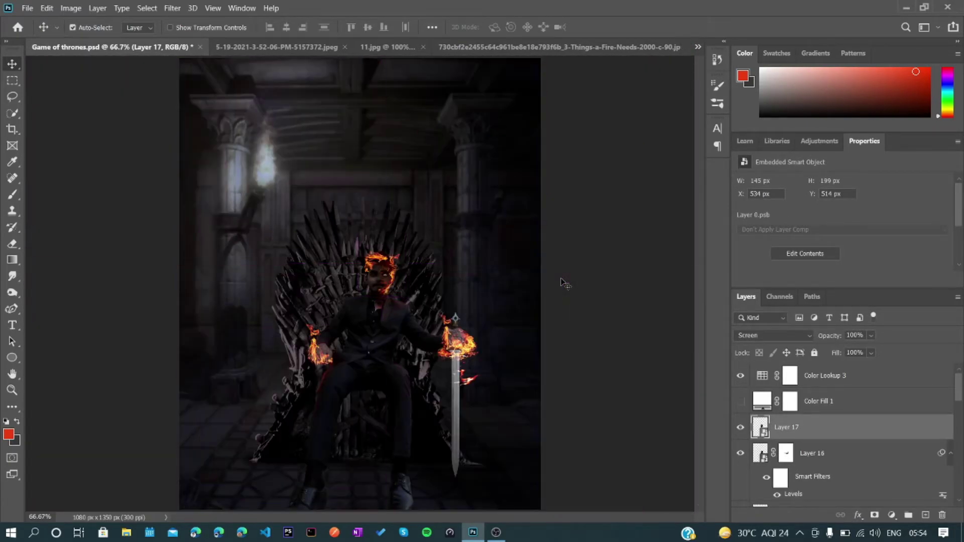
left_click(805, 476)
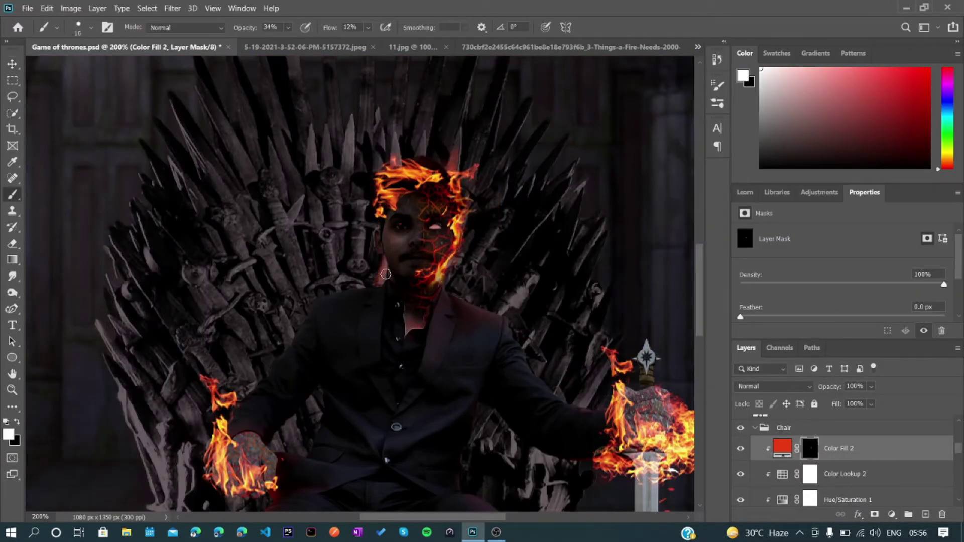
Step: Choose a hard round brush for painting the glow mask along the leg
left_click(91, 27)
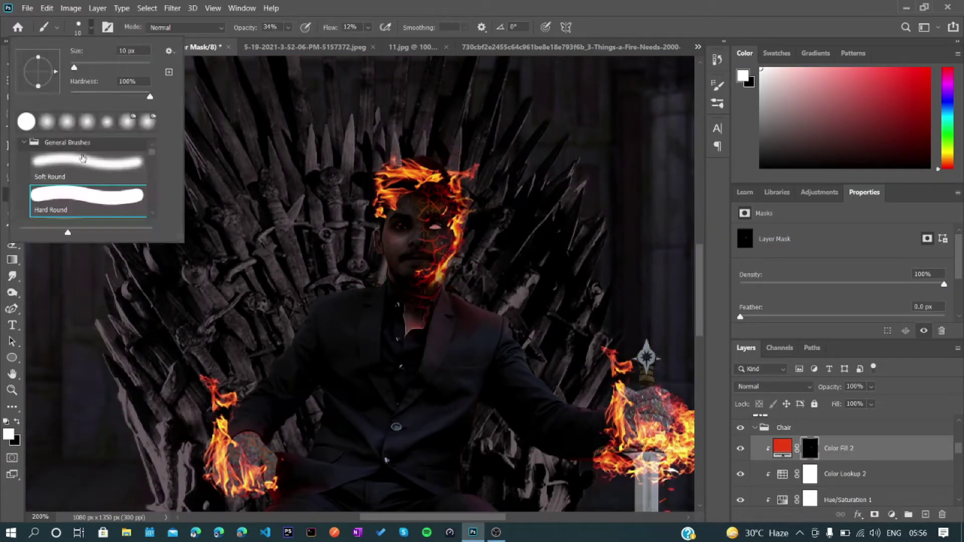
left_click(462, 272)
scroll(247, 370, "down", 3)
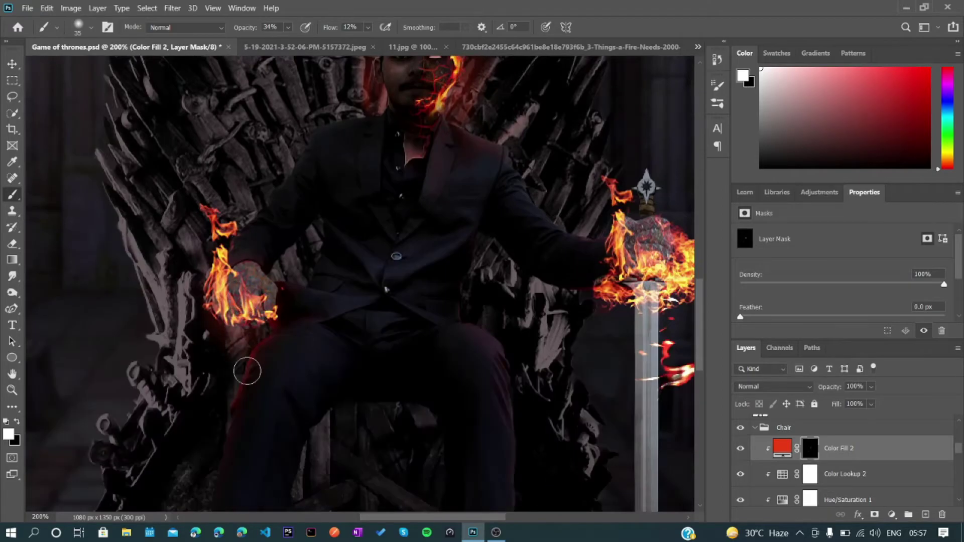
scroll(248, 370, "down", 2)
scroll(558, 410, "up", 1)
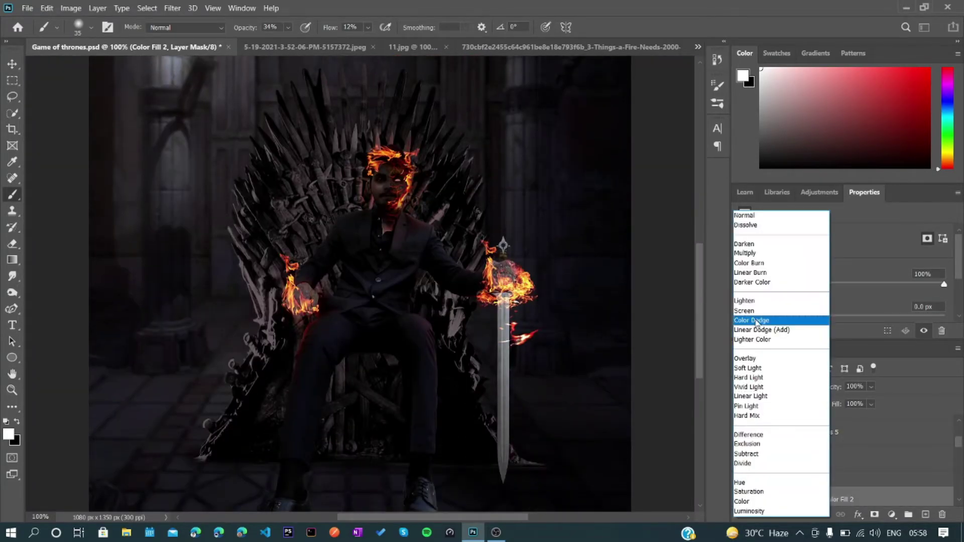
key("alt+bracketleft")
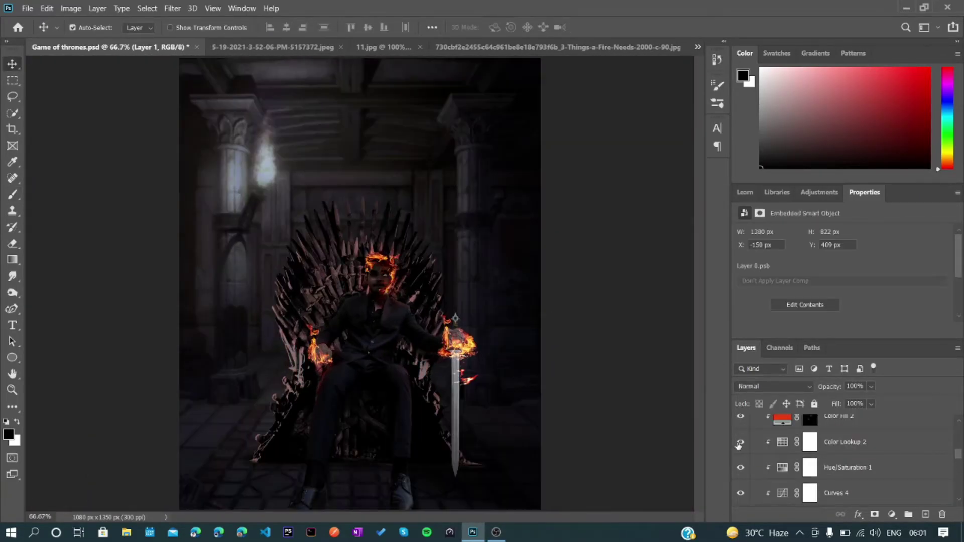
Step: Target the Curves 4 mask, compare the throne on and off, and raise its contrast from 9 to 19
left_click(810, 493)
scroll(740, 447, "up", 3)
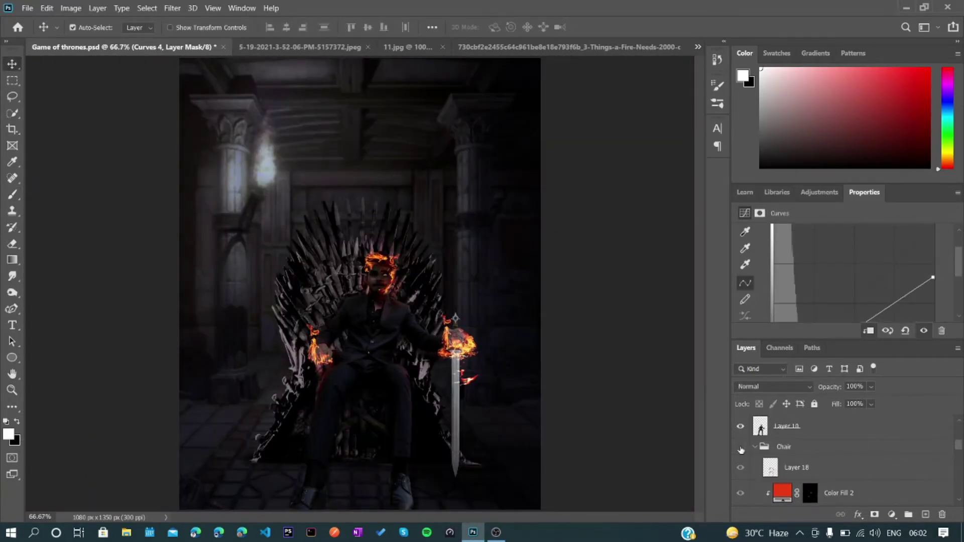
left_click(740, 448)
scroll(795, 459, "down", 5)
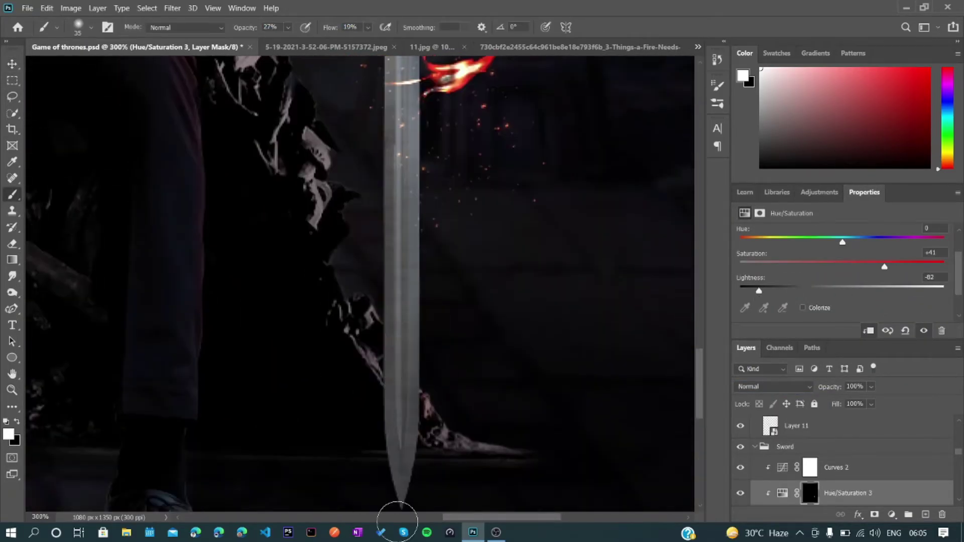
key("ctrl+minus")
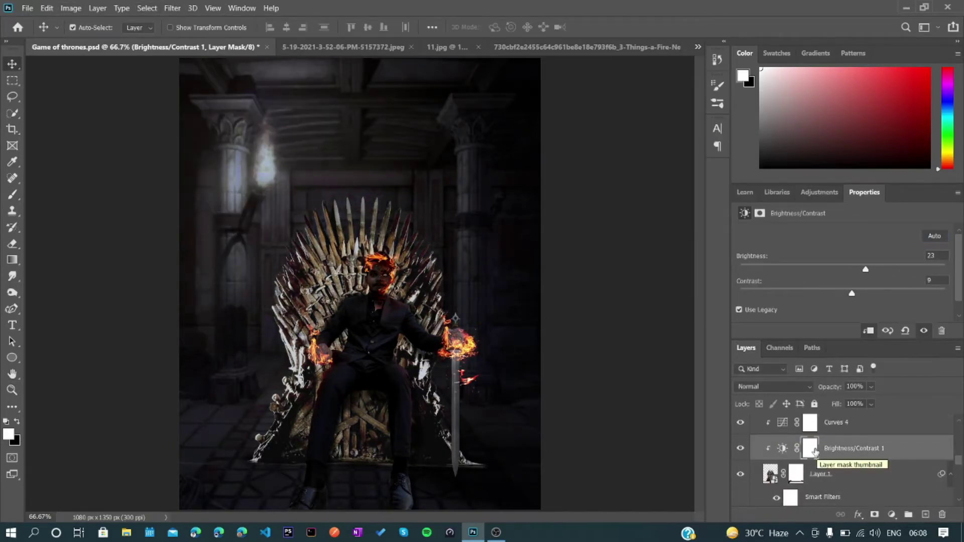
scroll(741, 451, "up", 3)
left_click_drag(851, 293, 862, 294)
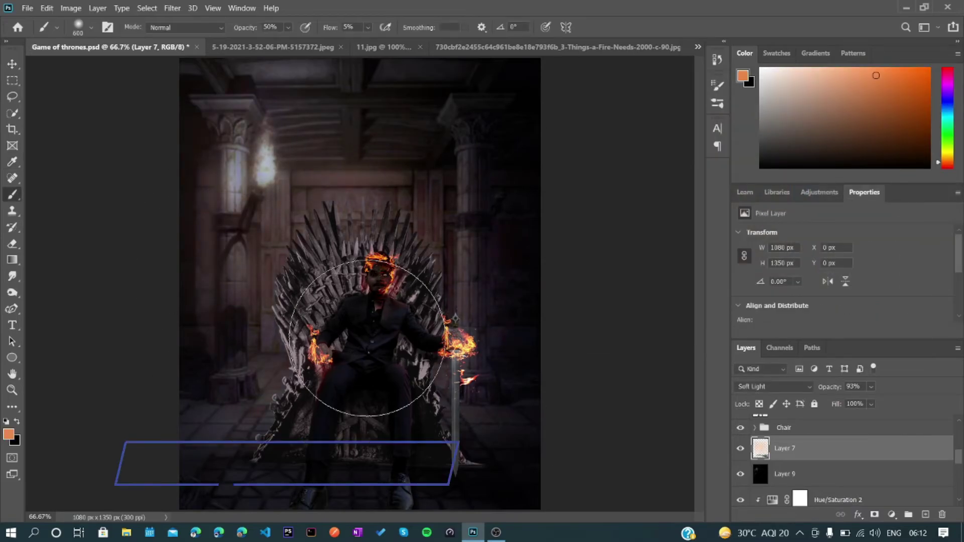
Step: Try blend modes on the orange glow layer and close the unused reference image without saving
left_click(789, 391)
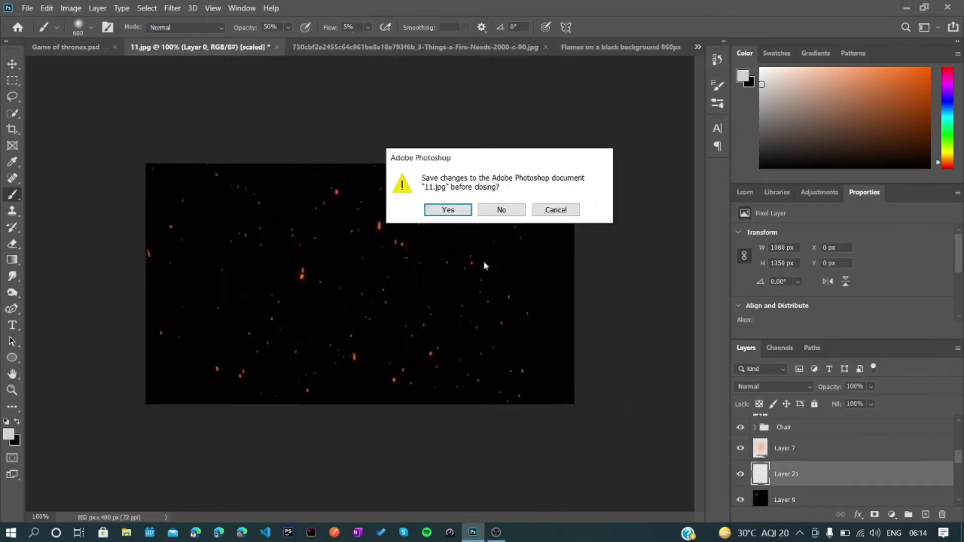
left_click(510, 218)
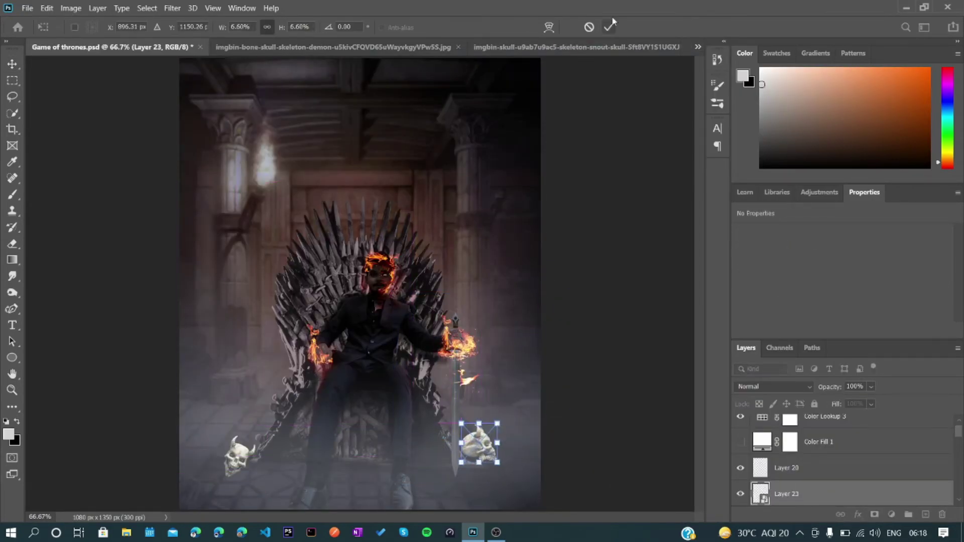
Step: Confirm the skull's size and place duplicated skulls on both sides of the throne
left_click(609, 27)
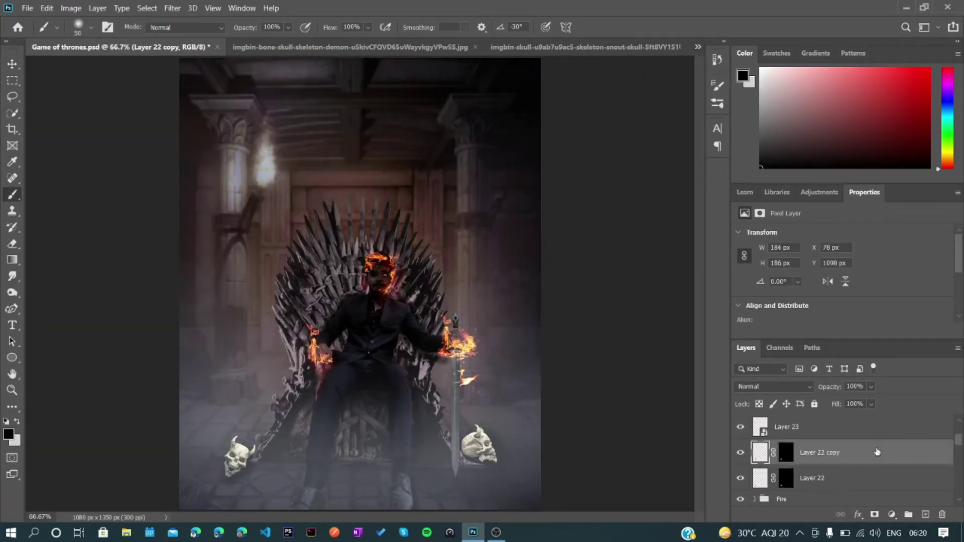
left_click(12, 64)
left_click_drag(354, 454, 459, 429)
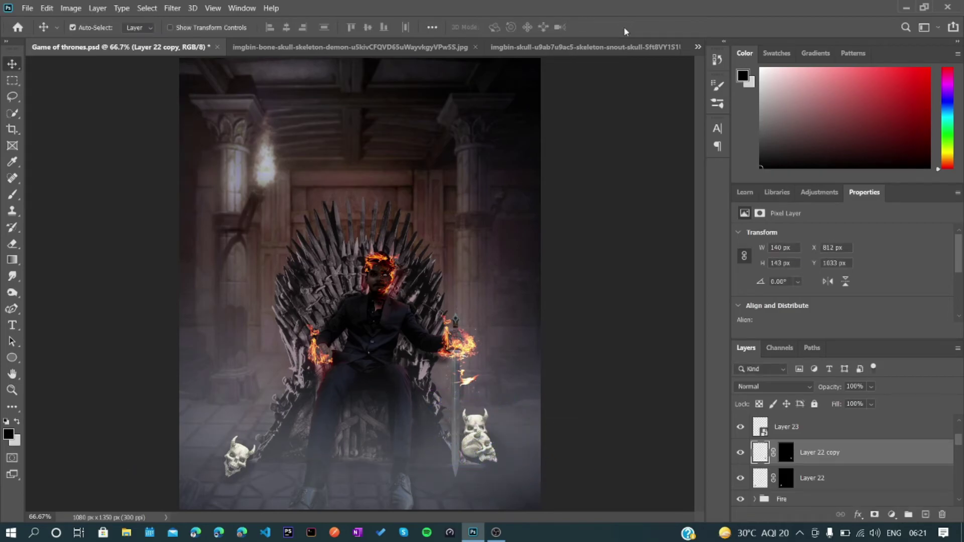
left_click_drag(255, 446, 255, 438)
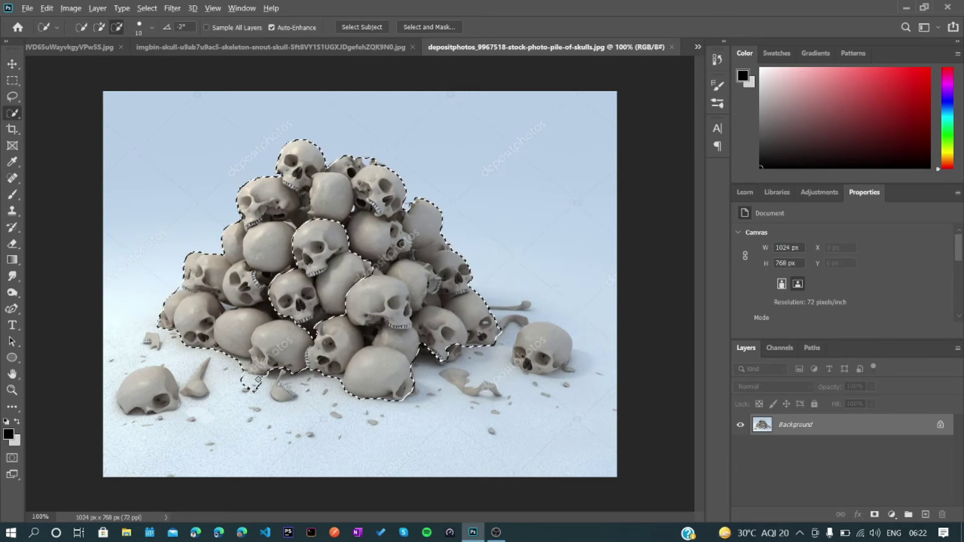
Step: Mask the skull pile, copy it into Game of Thrones.psd below Chair, and darken it with clipped Curves
left_click(874, 515)
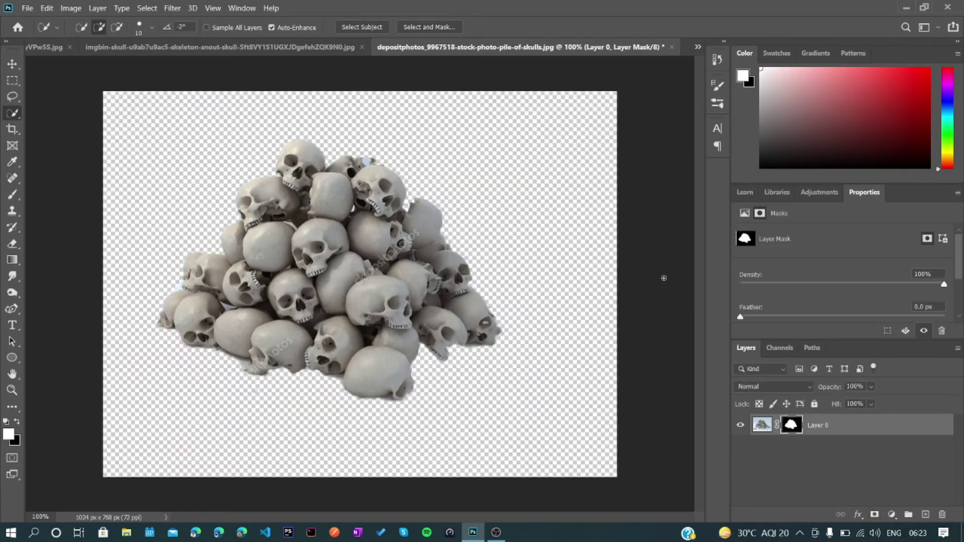
right_click(793, 424)
left_click(693, 64)
left_click(552, 75)
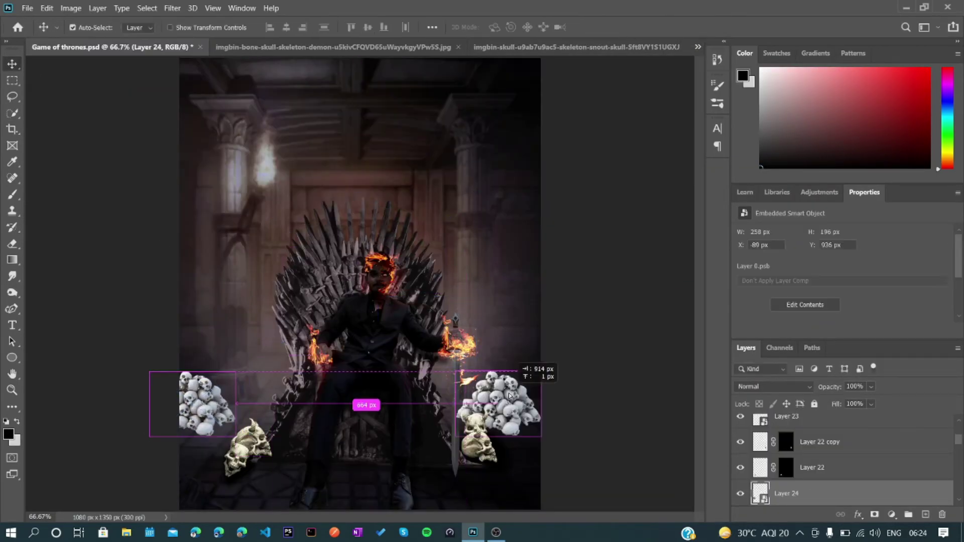
left_click_drag(777, 425, 778, 494)
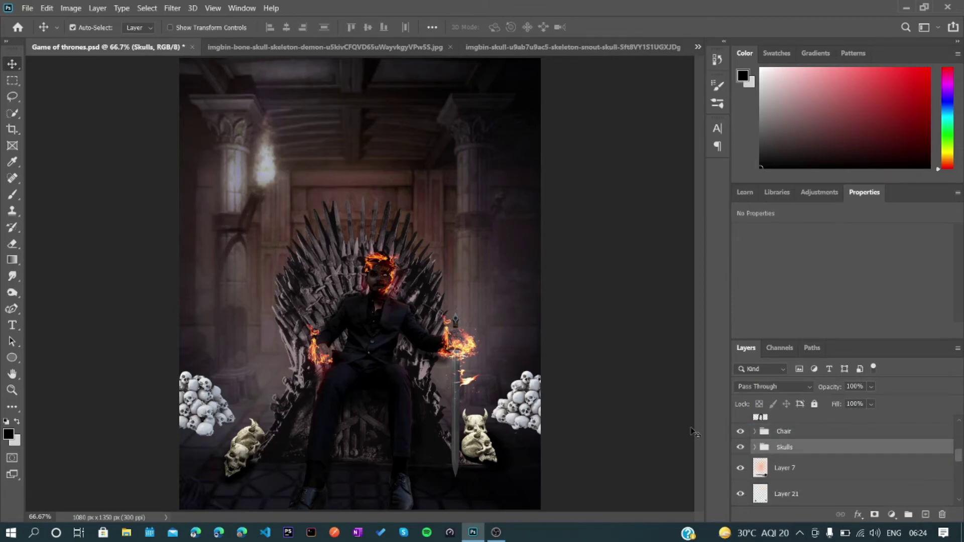
left_click(820, 192)
left_click(767, 211)
left_click_drag(933, 225, 943, 283)
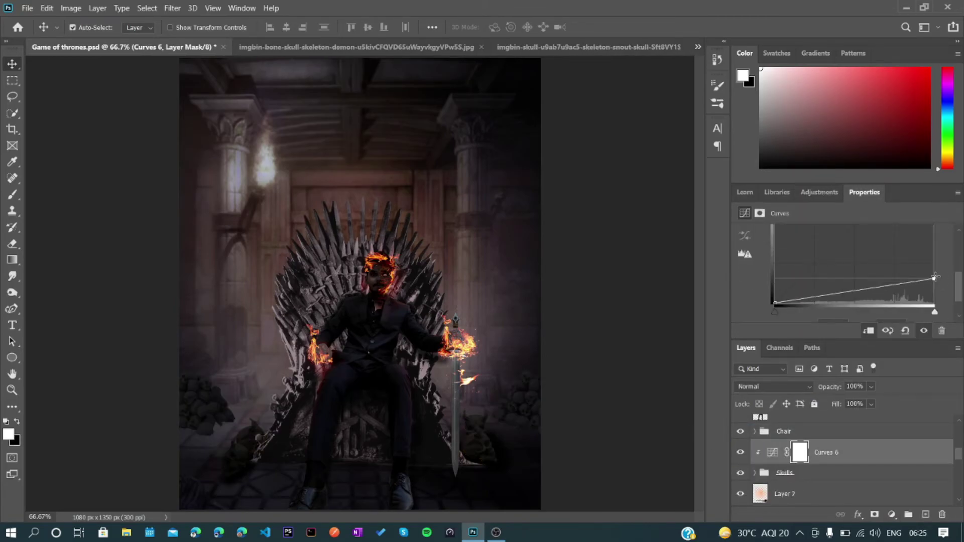
Step: Paint white on the Color Fill 3 mask over the skulls with a soft brush
scroll(767, 482, "down", 1)
left_click(767, 483)
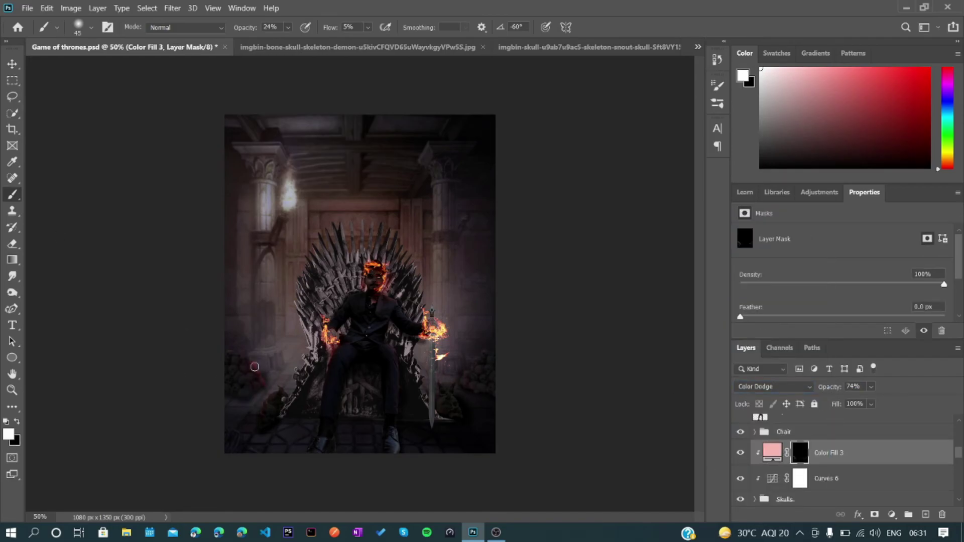
scroll(285, 407, "up", 3)
key("x")
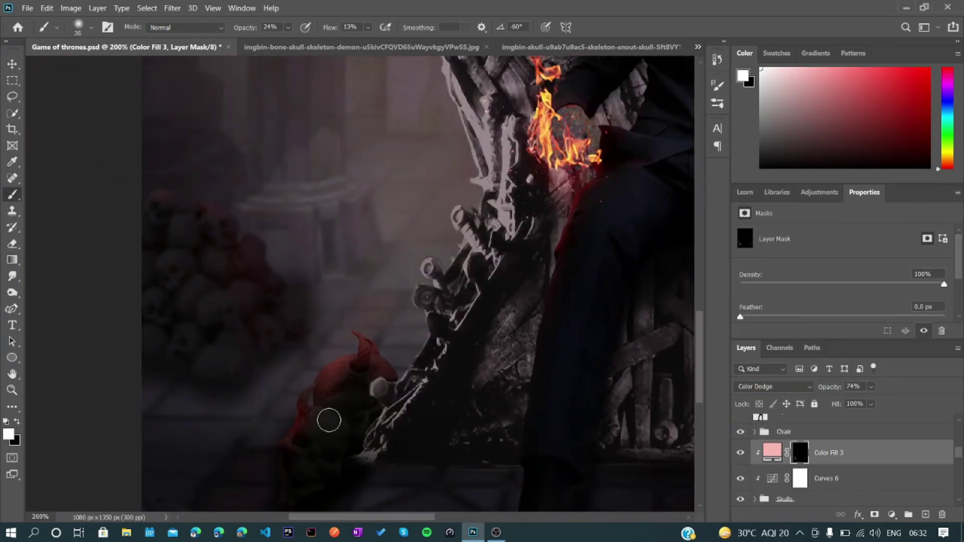
key("ctrl+0")
scroll(432, 342, "up", 5)
scroll(289, 228, "down", 3)
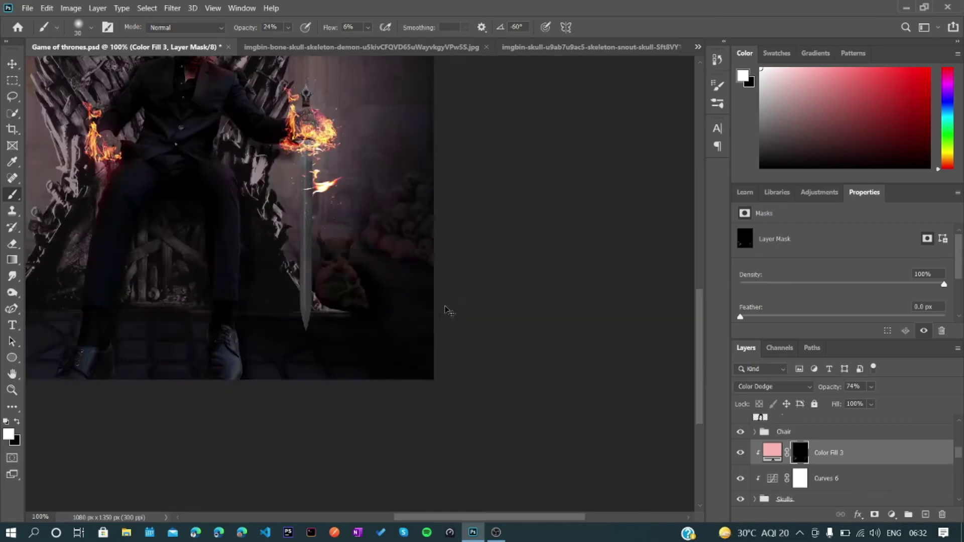
key("ctrl+0")
Step: Check the reddish skull glow across the whole image and close the leftover skull image
scroll(263, 315, "up", 5)
key("ctrl+0")
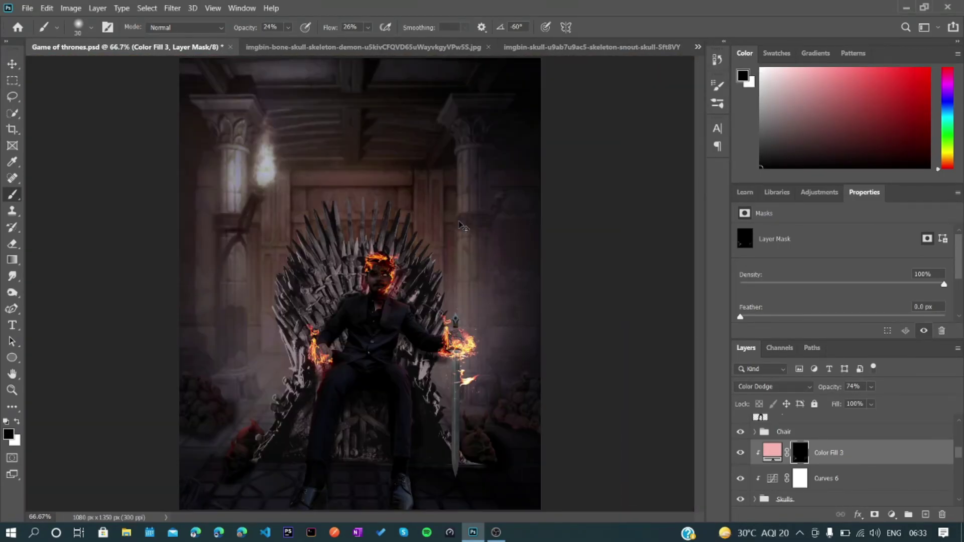
scroll(844, 462, "up", 3)
left_click(741, 453)
key("ctrl+Tab")
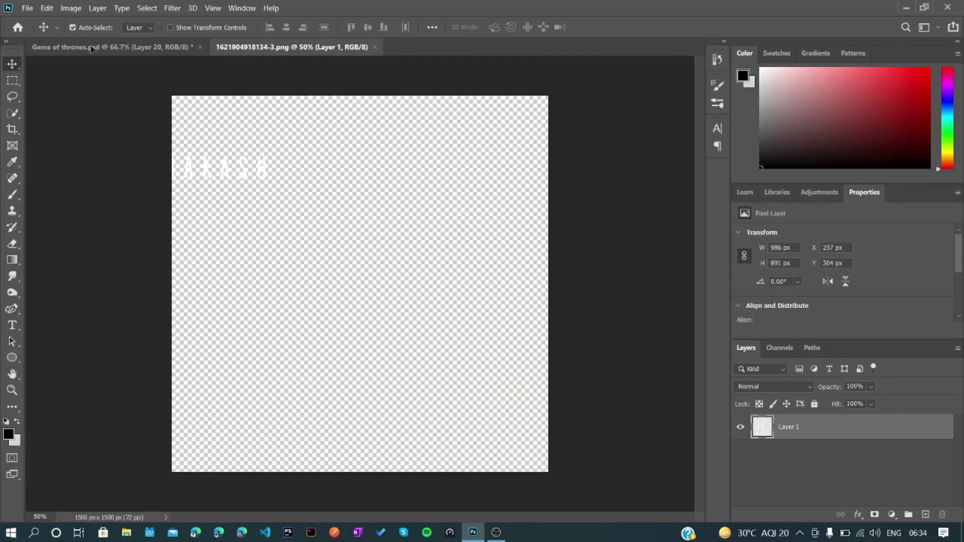
Step: Place the signature at lower right, adjust exposure, contrast, whites and shadows in Camera Raw, and save as Game of thrones concept.psd
left_click(92, 49)
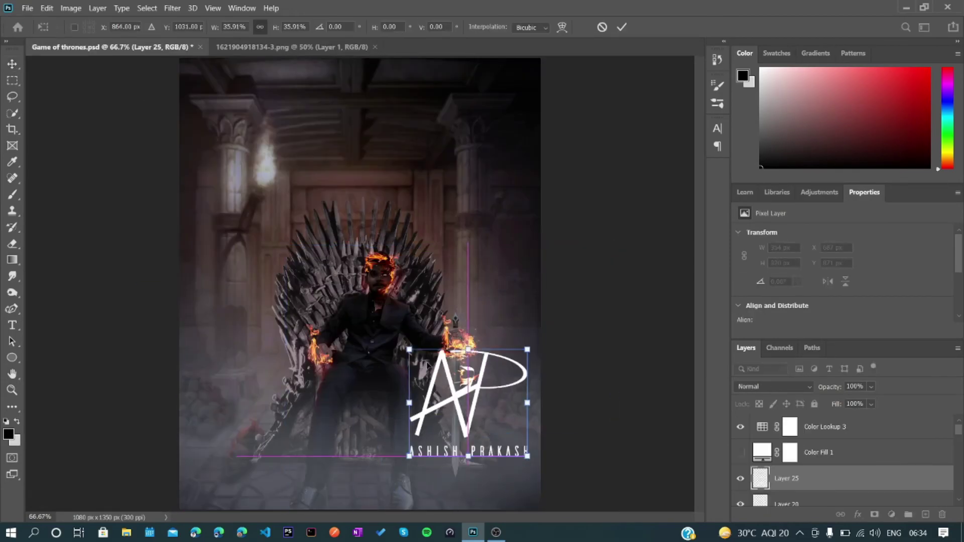
left_click(848, 474)
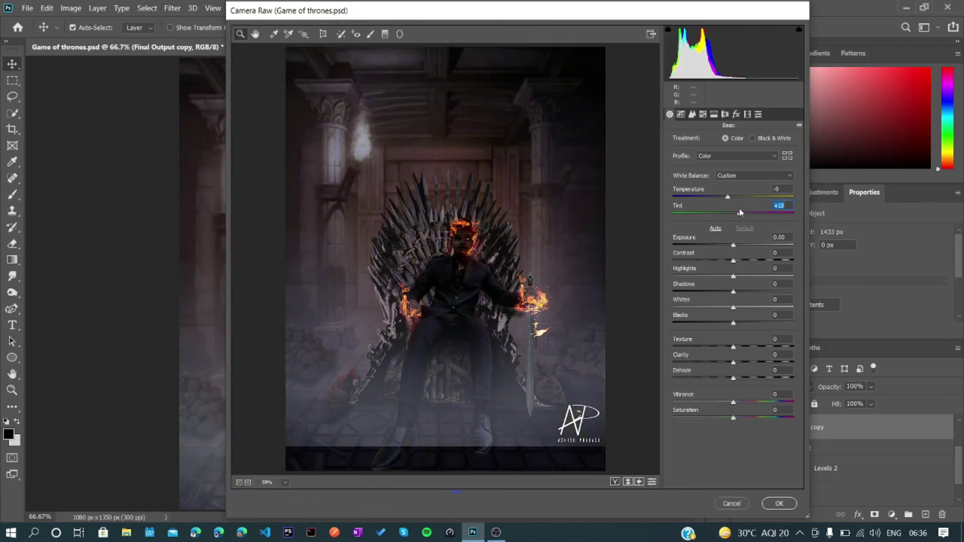
left_click_drag(733, 245, 738, 276)
left_click_drag(733, 292, 713, 307)
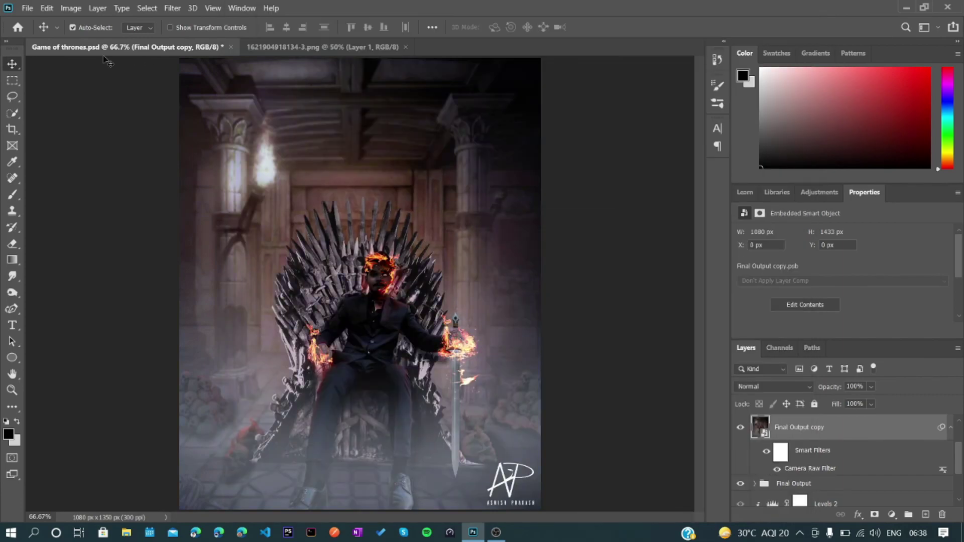
key("ctrl+shift+s")
key("Return")
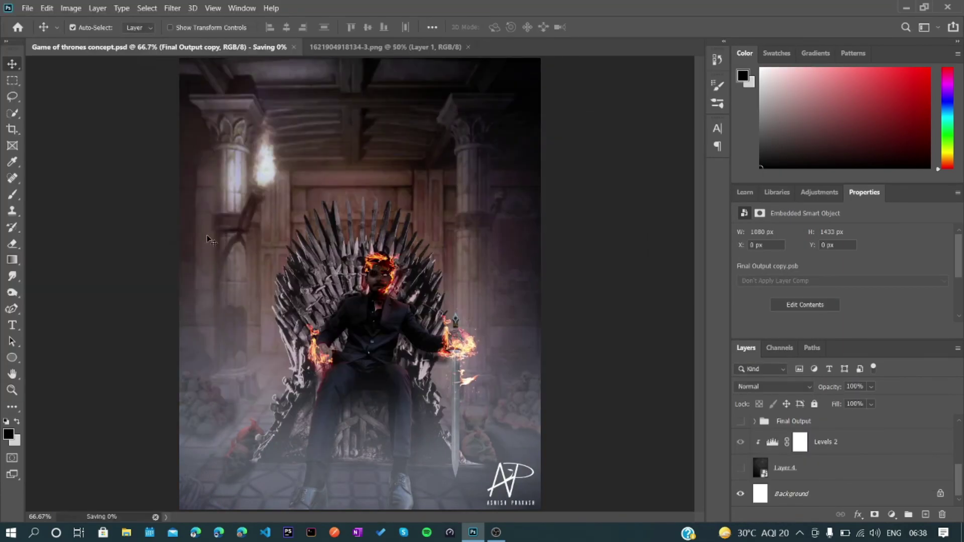